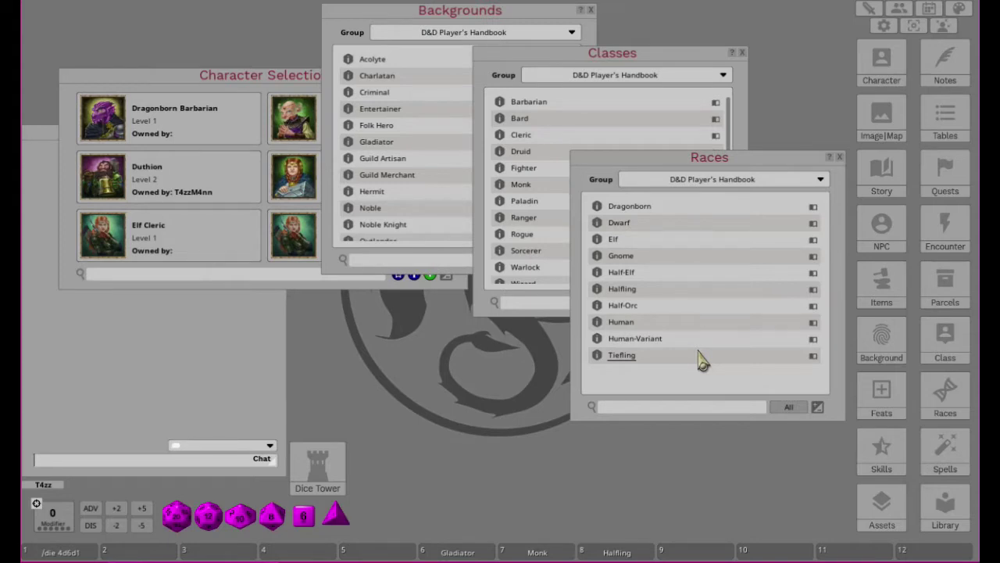
# Find the Guild Artisan background in the D&D Player's Handbook list and assign it to hotkey slot 6.
pyautogui.click(228, 84)
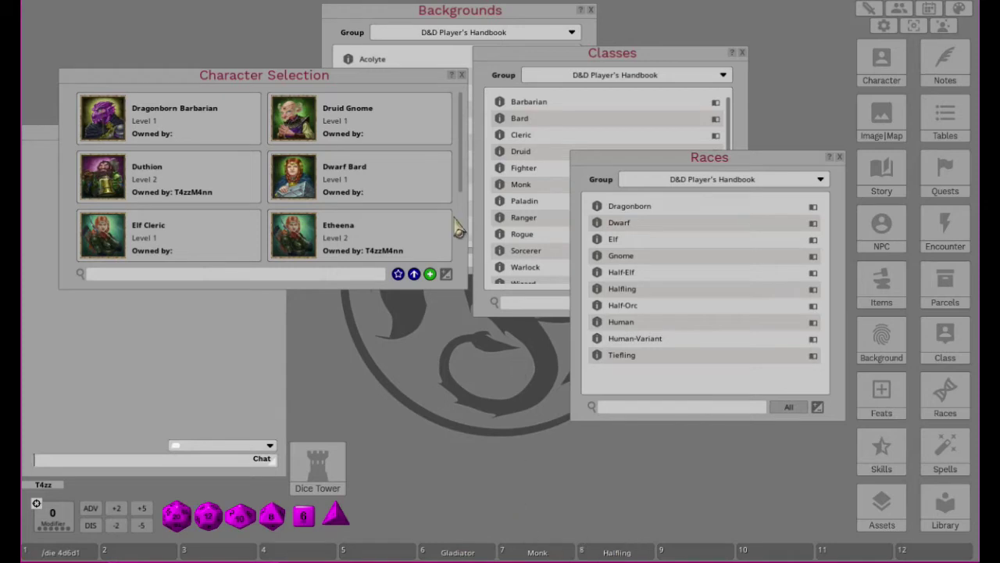
pyautogui.click(408, 19)
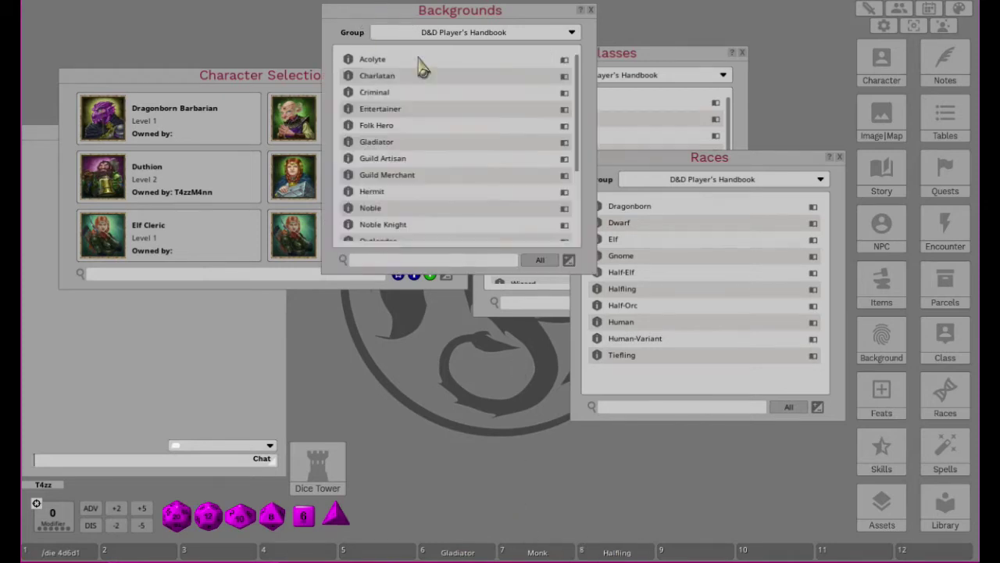
pyautogui.click(348, 160)
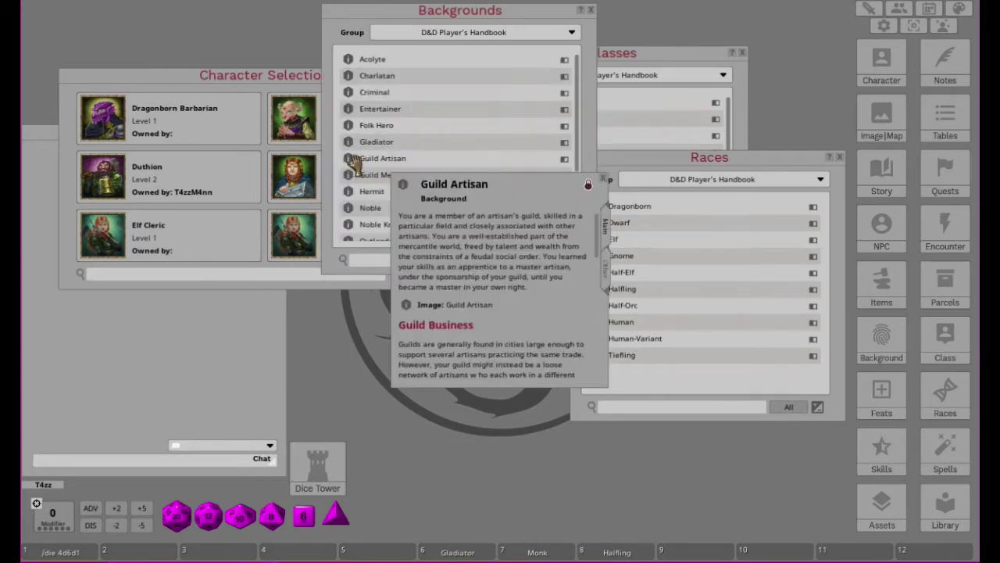
pyautogui.click(350, 164)
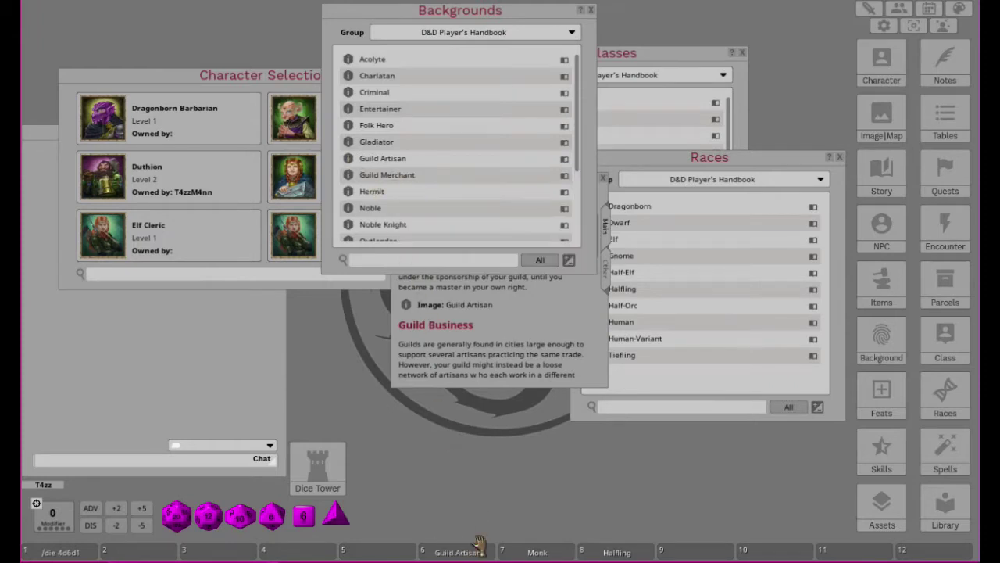
# Assign the Paladin class to hotkey slot 7 and the Half-Orc race to hotkey slot 8.
pyautogui.click(634, 63)
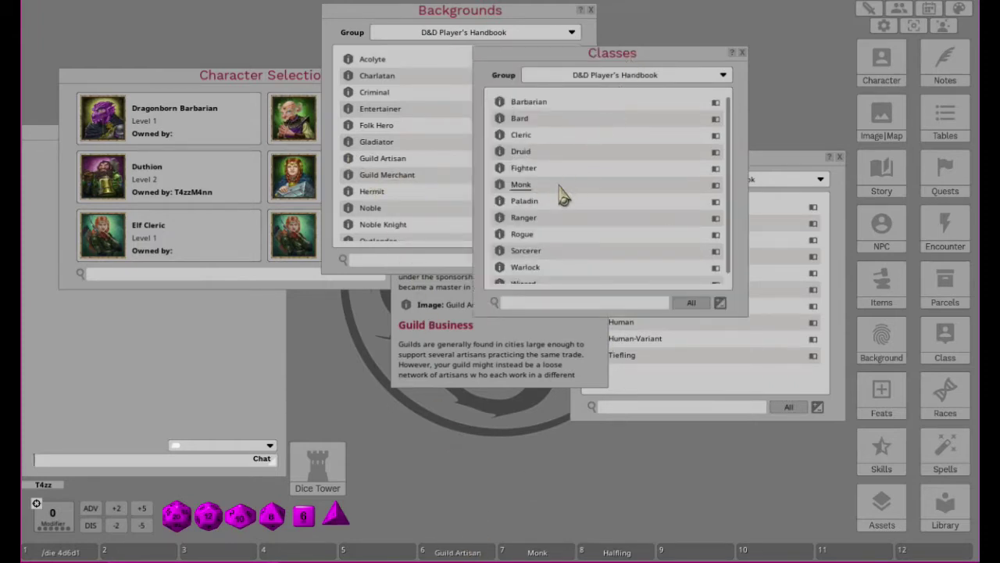
pyautogui.moveTo(501, 202); pyautogui.dragTo(547, 552)
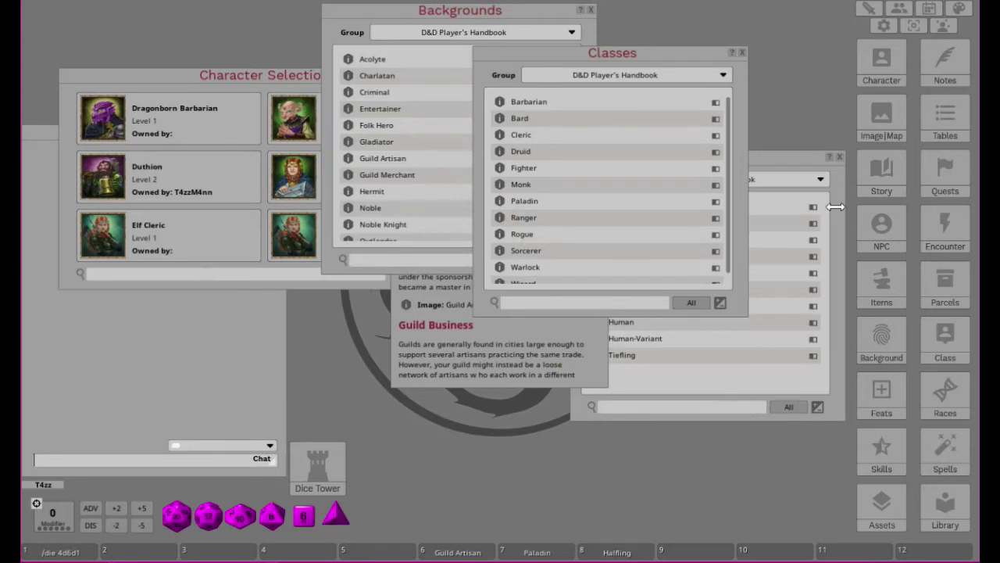
pyautogui.click(782, 162)
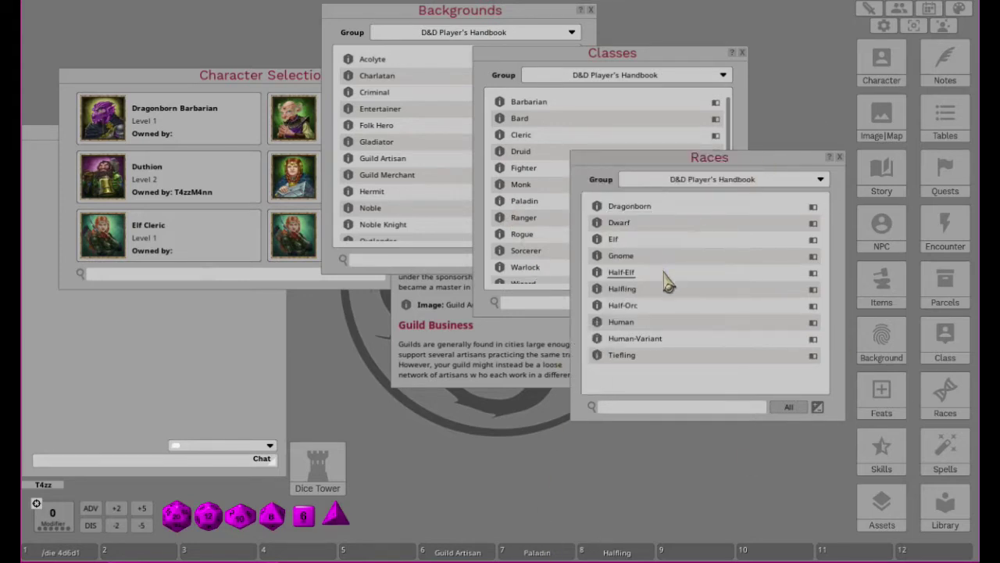
pyautogui.moveTo(598, 309); pyautogui.dragTo(626, 553)
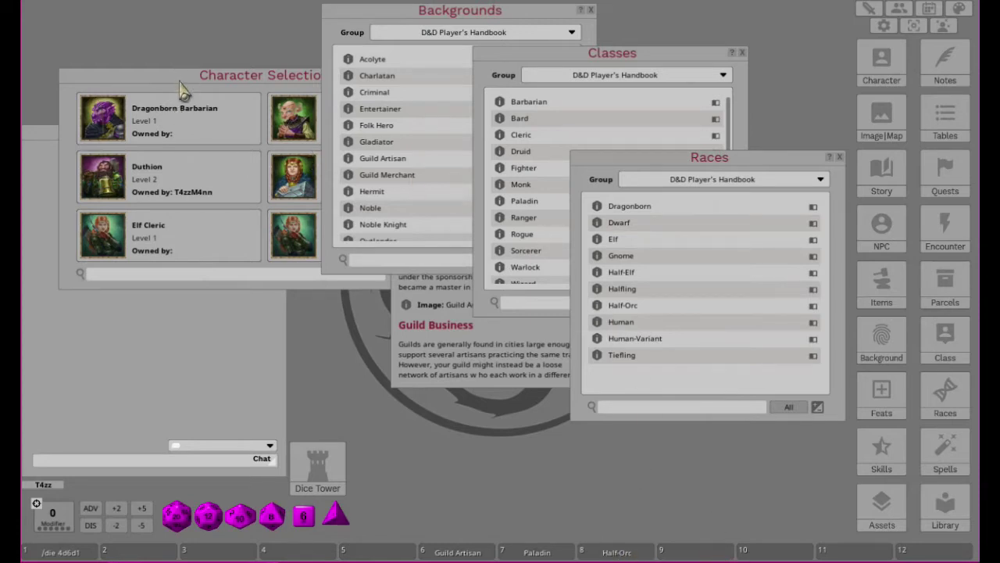
# Create a new character from the character list and name it Half-Orc Paladin.
pyautogui.click(241, 83)
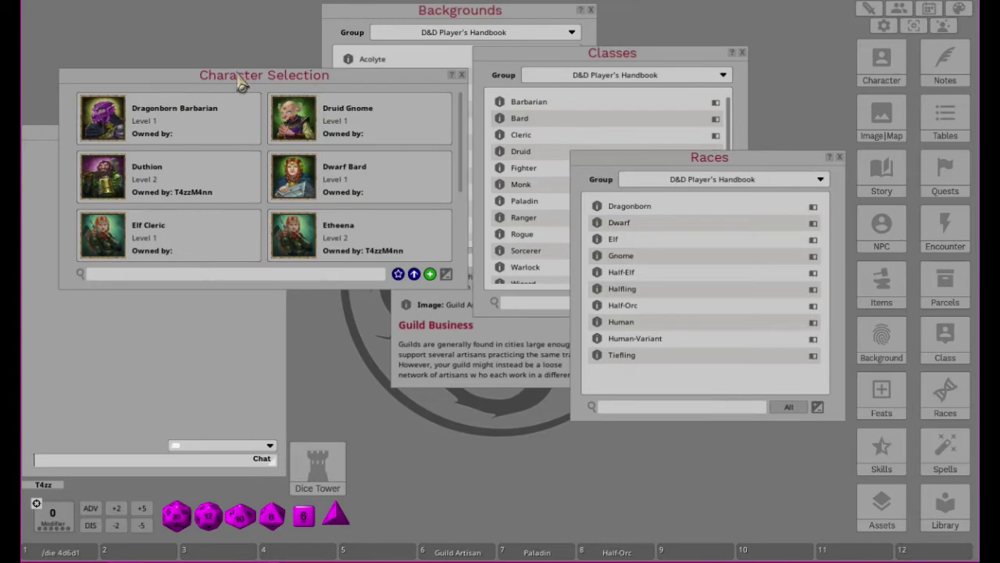
pyautogui.click(431, 275)
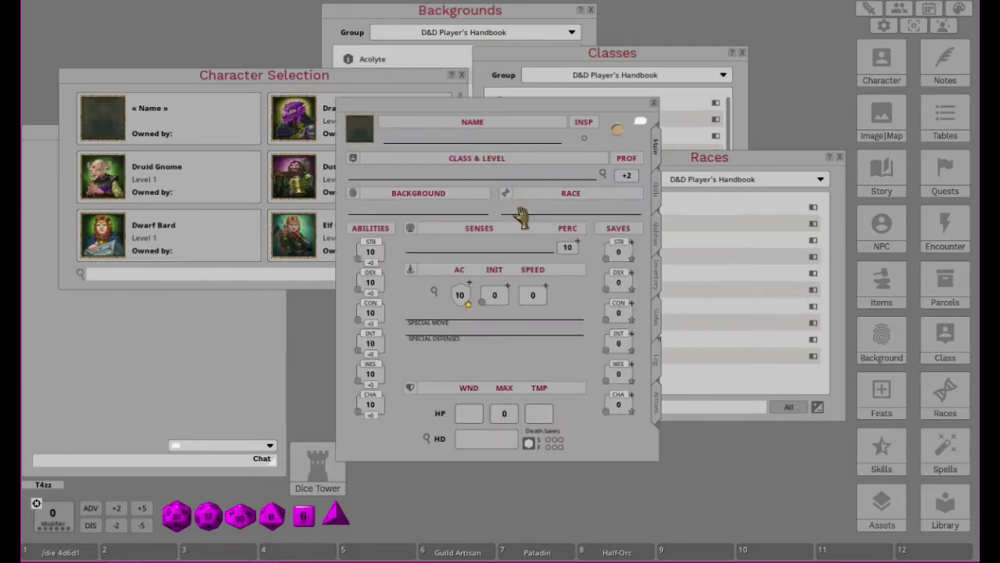
pyautogui.moveTo(498, 118); pyautogui.dragTo(496, 40)
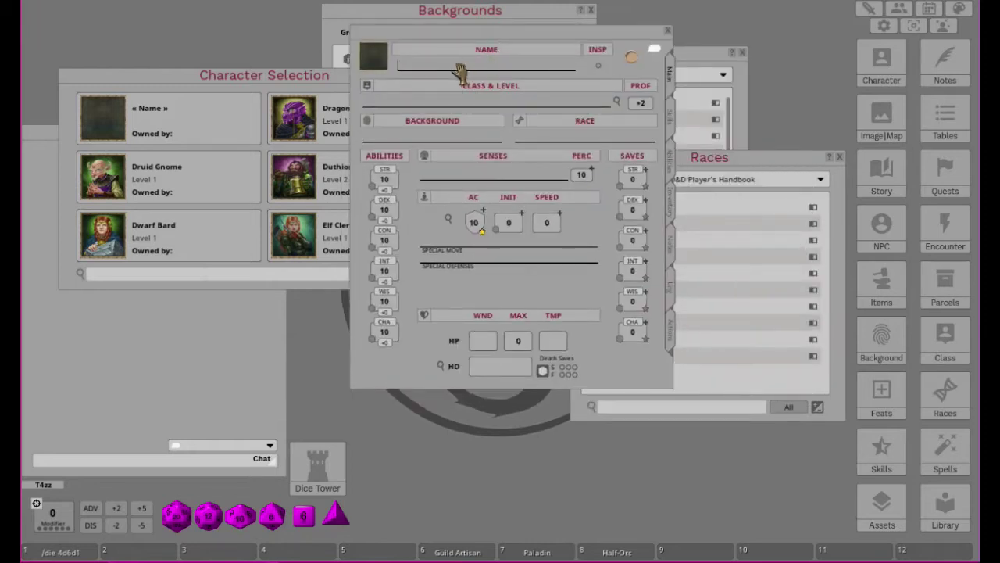
pyautogui.write('Hal')
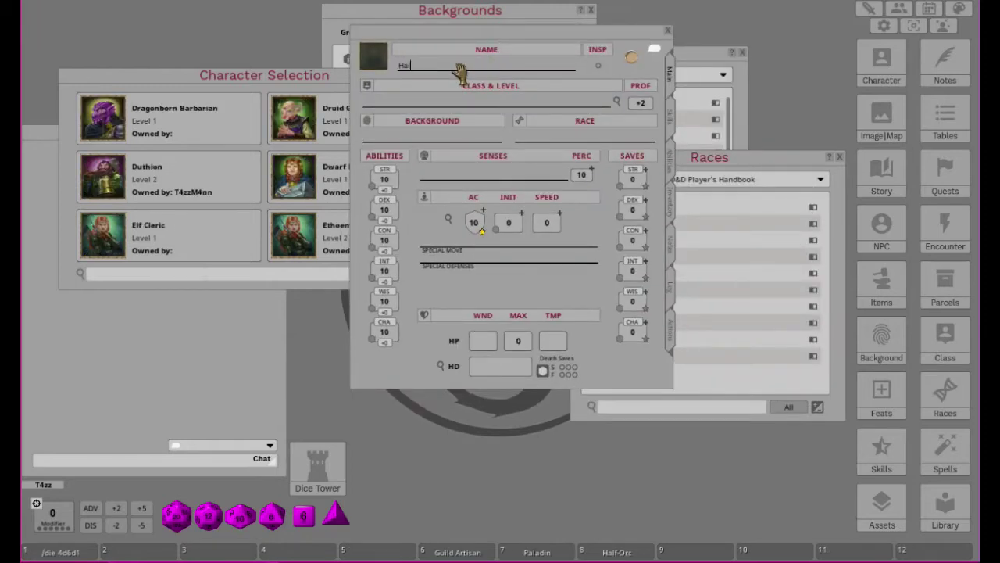
pyautogui.write('f-Orc Paladin')
# Set the character's portrait to Human_barbarian_male.jpg from the SmiteWorks portrait folder.
pyautogui.click(377, 56)
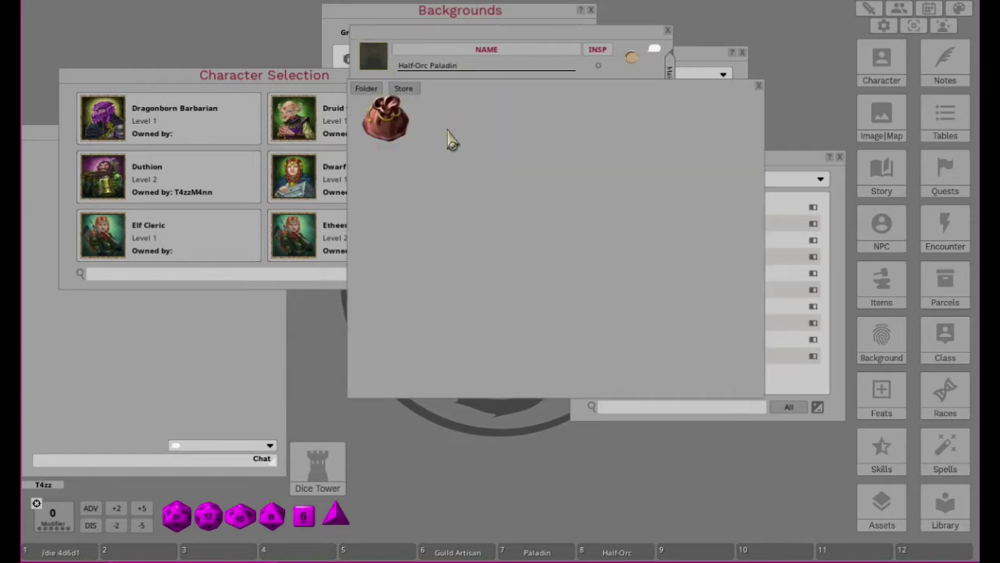
pyautogui.click(384, 129)
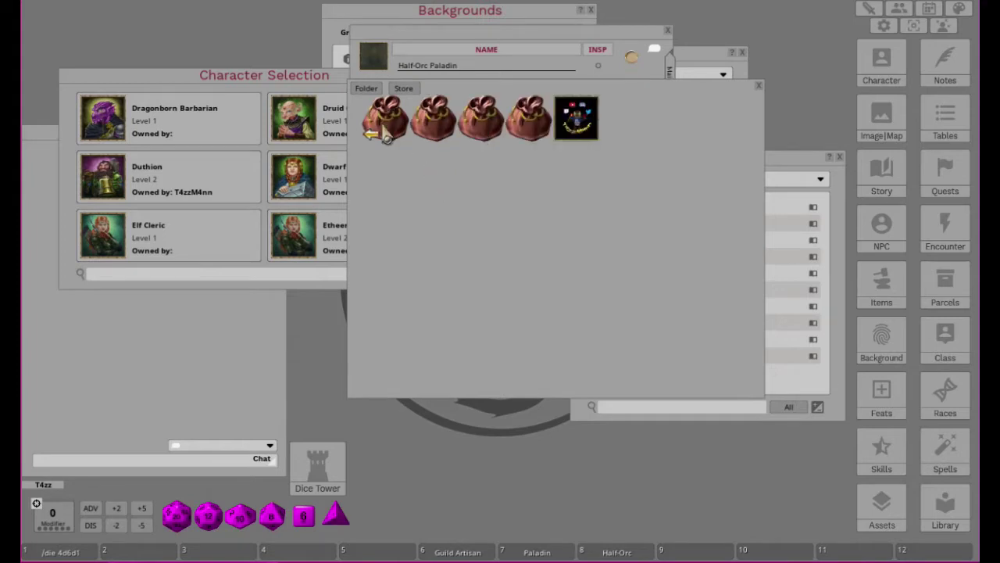
pyautogui.click(486, 129)
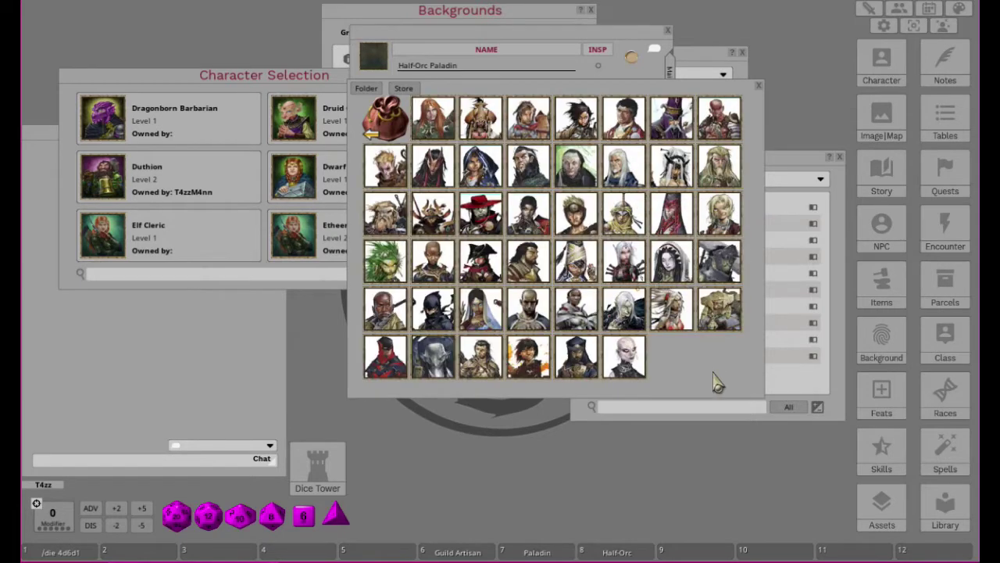
pyautogui.click(388, 122)
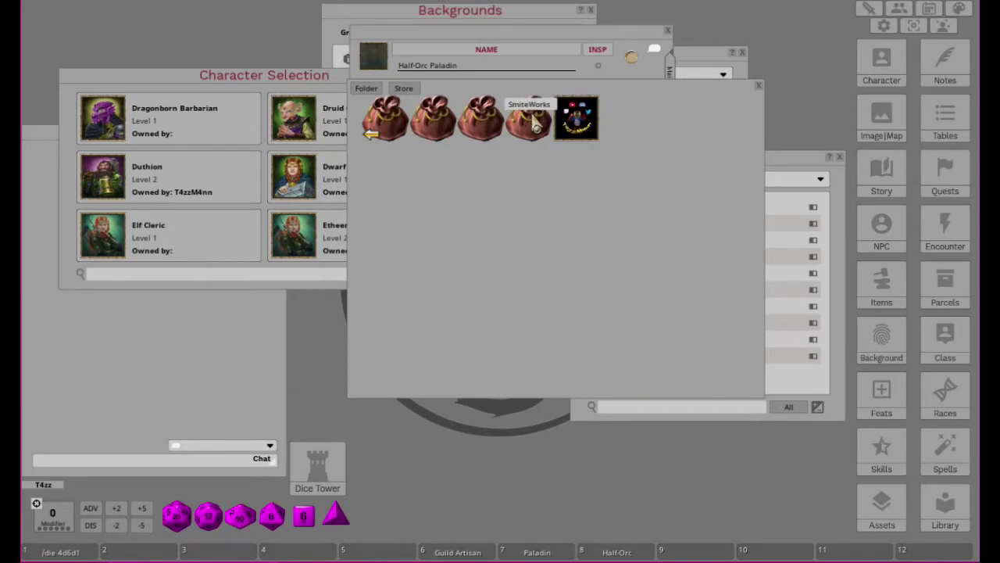
pyautogui.click(537, 118)
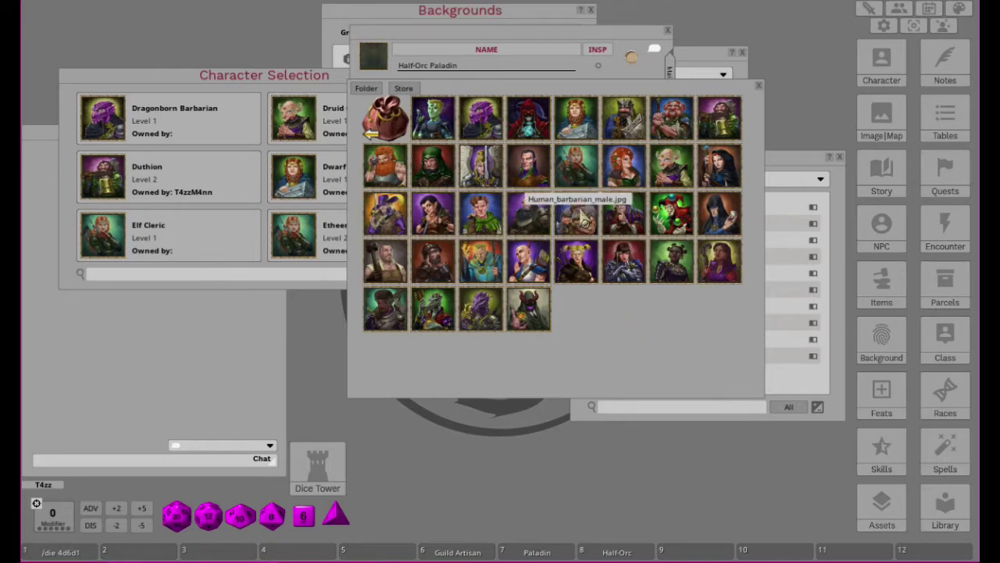
pyautogui.click(578, 213)
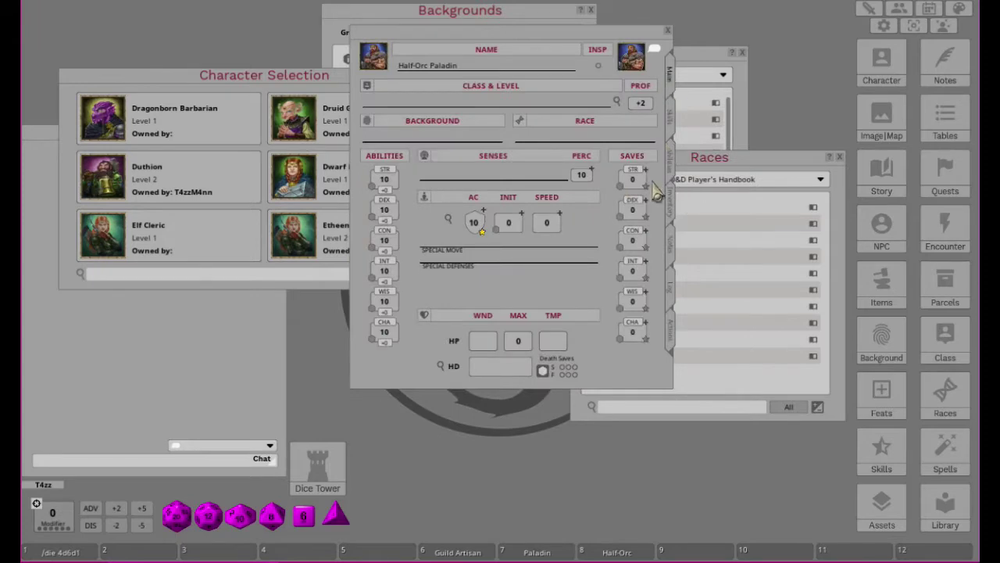
# Close the character selection list and move the Half-Orc Paladin sheet clear of the reference lists.
pyautogui.moveTo(563, 43); pyautogui.dragTo(499, 73)
pyautogui.click(196, 77)
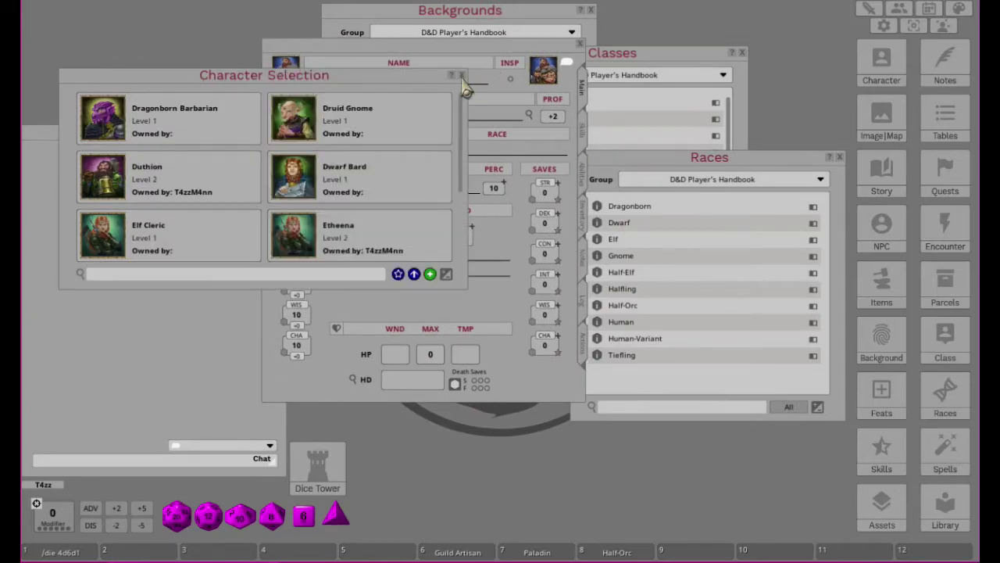
pyautogui.click(464, 73)
pyautogui.moveTo(539, 49); pyautogui.dragTo(300, 24)
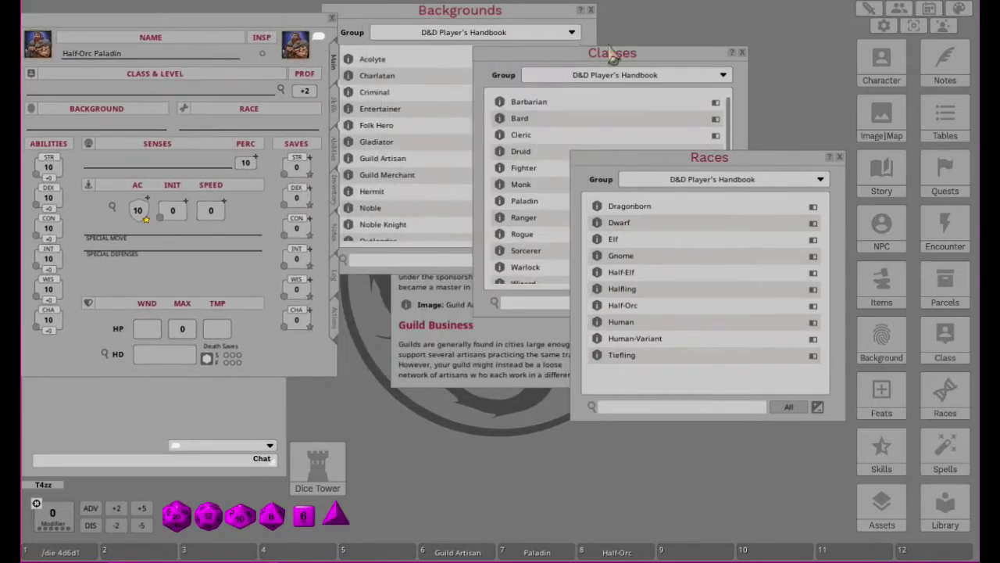
# Close the Guild Artisan record and the Backgrounds, Classes and Races lists.
pyautogui.click(536, 362)
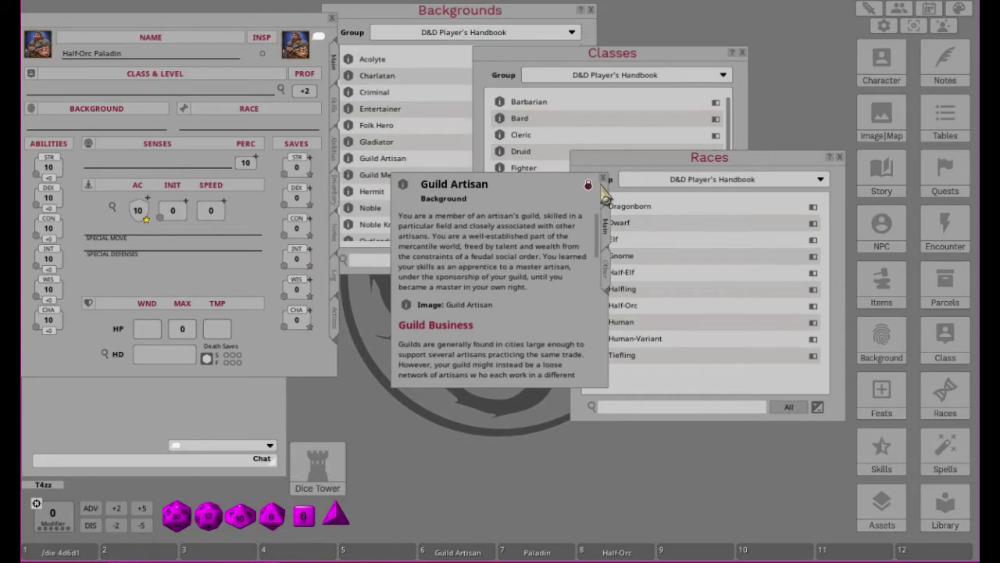
pyautogui.click(603, 179)
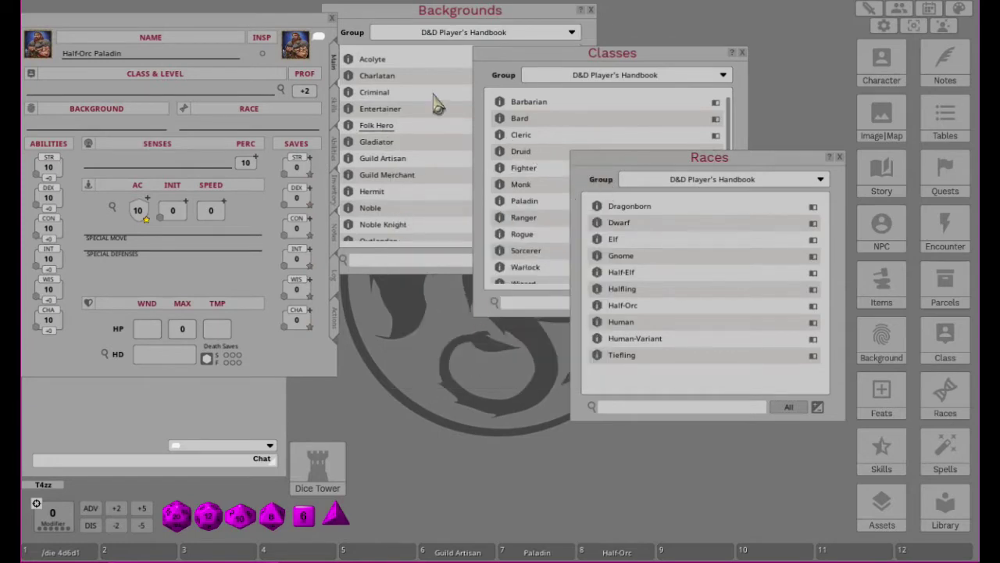
pyautogui.click(591, 10)
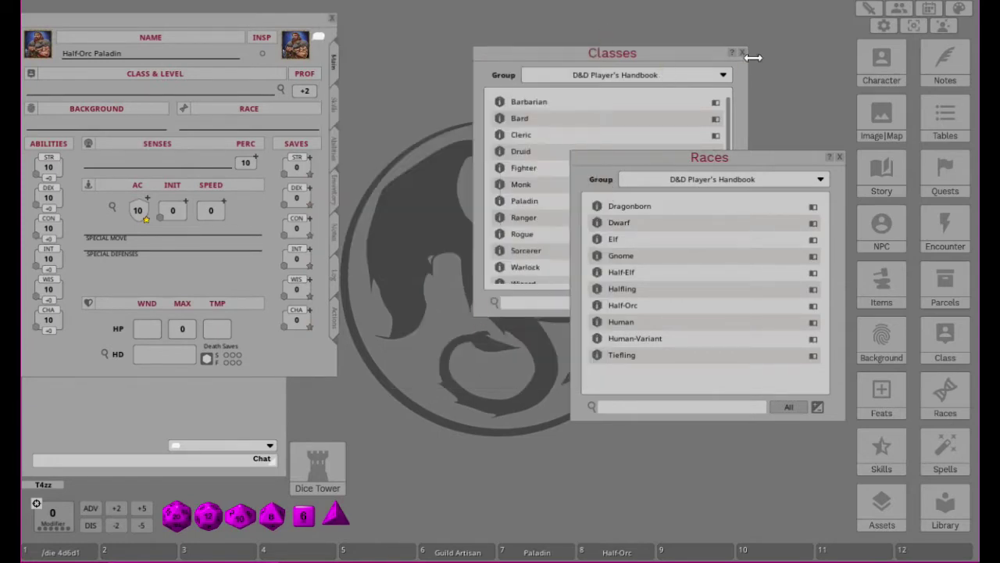
pyautogui.click(741, 53)
pyautogui.click(841, 158)
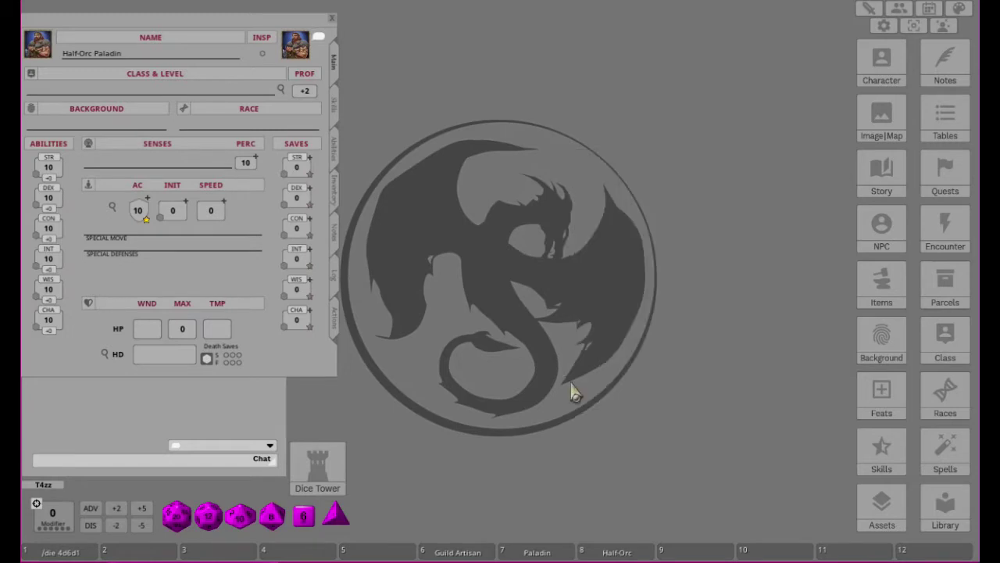
# Open the Guild Artisan, Paladin and Half-Orc records from hotkey slots 6 to 8 and spread their windows apart.
pyautogui.click(453, 553)
pyautogui.click(533, 552)
pyautogui.click(614, 552)
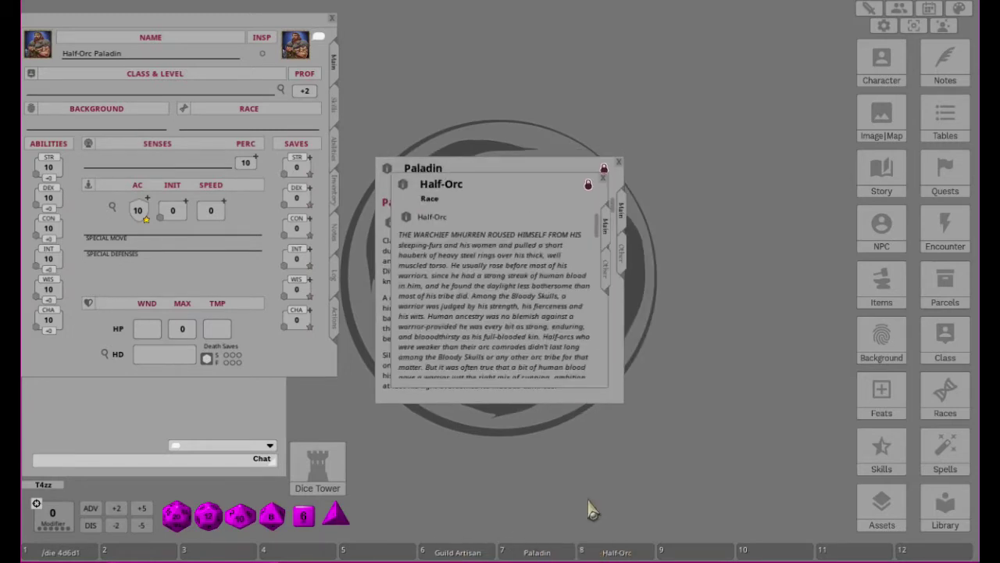
pyautogui.moveTo(482, 201); pyautogui.dragTo(737, 289)
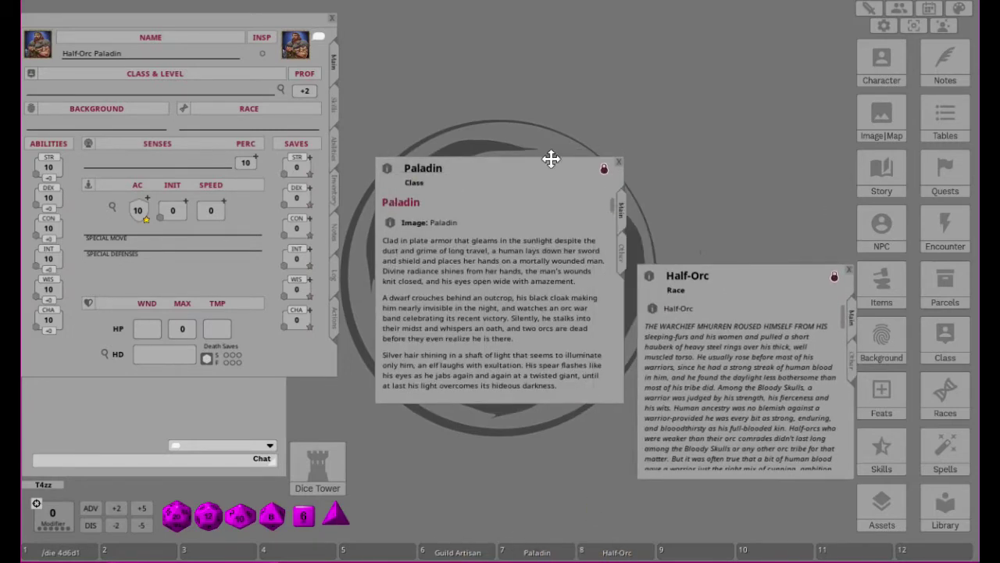
pyautogui.moveTo(552, 156); pyautogui.dragTo(661, 93)
pyautogui.moveTo(458, 202); pyautogui.dragTo(427, 32)
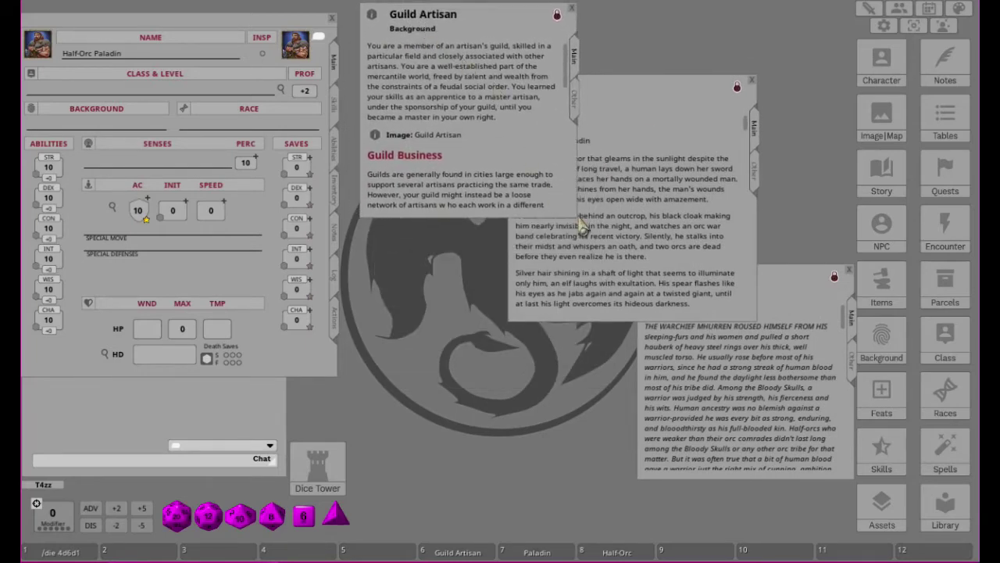
# Enlarge the Guild Artisan and Paladin record windows so more of their text fits.
pyautogui.moveTo(573, 216); pyautogui.dragTo(645, 299)
pyautogui.click(707, 153)
pyautogui.moveTo(657, 93); pyautogui.dragTo(624, 99)
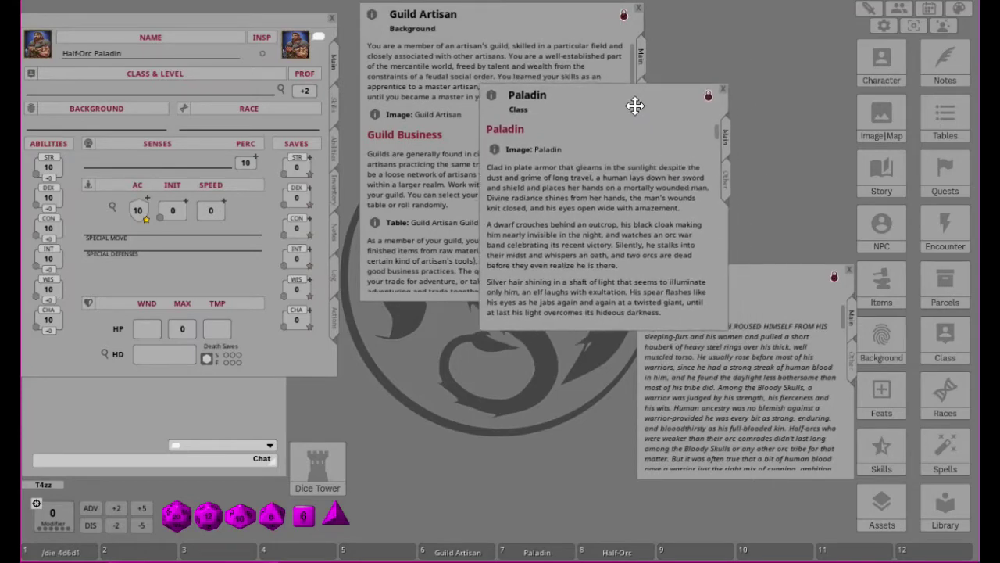
pyautogui.moveTo(729, 332); pyautogui.dragTo(786, 382)
# Enlarge the Half-Orc record window and cascade it with the Paladin record over the Guild Artisan record.
pyautogui.click(801, 426)
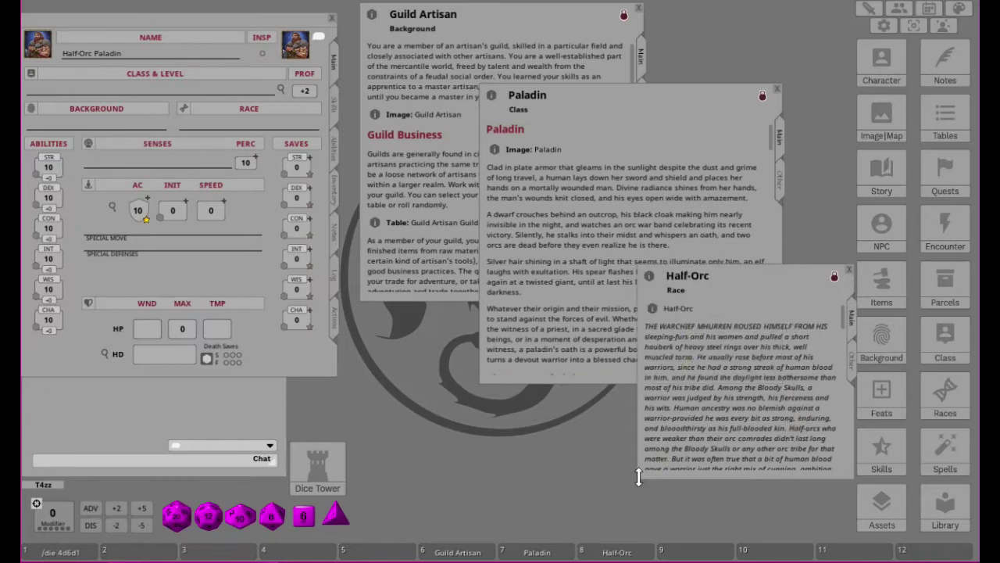
pyautogui.moveTo(779, 274); pyautogui.dragTo(741, 263)
pyautogui.moveTo(815, 467); pyautogui.dragTo(853, 515)
pyautogui.moveTo(617, 98); pyautogui.dragTo(605, 39)
pyautogui.moveTo(813, 265); pyautogui.dragTo(772, 78)
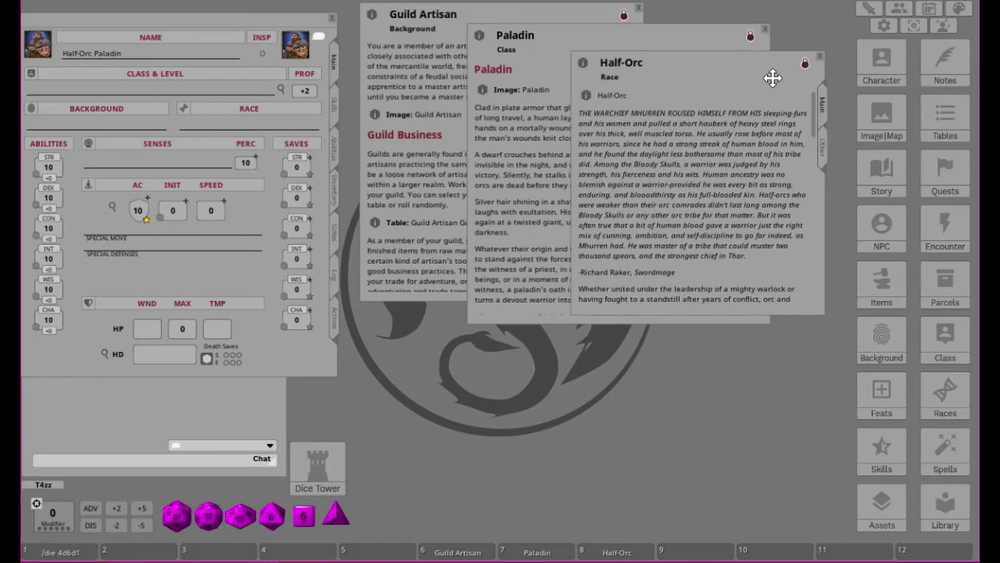
pyautogui.moveTo(701, 39); pyautogui.dragTo(659, 36)
pyautogui.moveTo(755, 66); pyautogui.dragTo(732, 60)
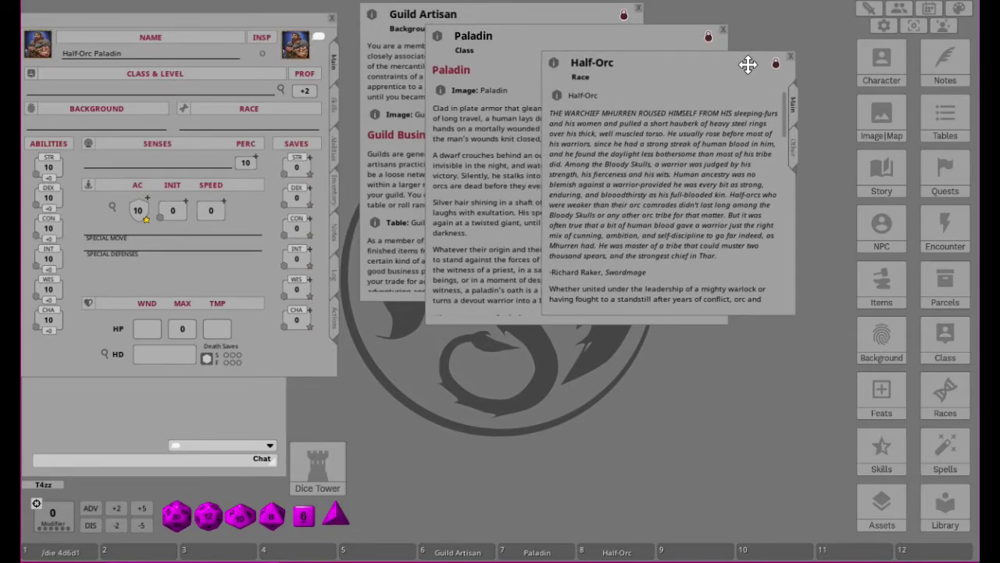
pyautogui.moveTo(796, 314); pyautogui.dragTo(833, 365)
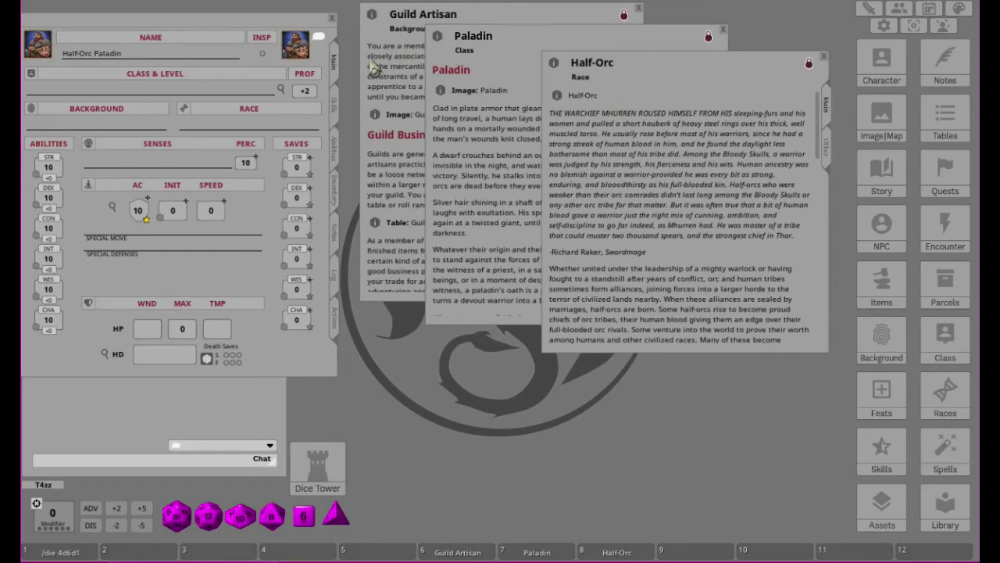
# Move the character sheet off the chat area and roll 4d6d1 with the /die command stored in hotkey slot 1.
pyautogui.moveTo(156, 23); pyautogui.dragTo(168, 18)
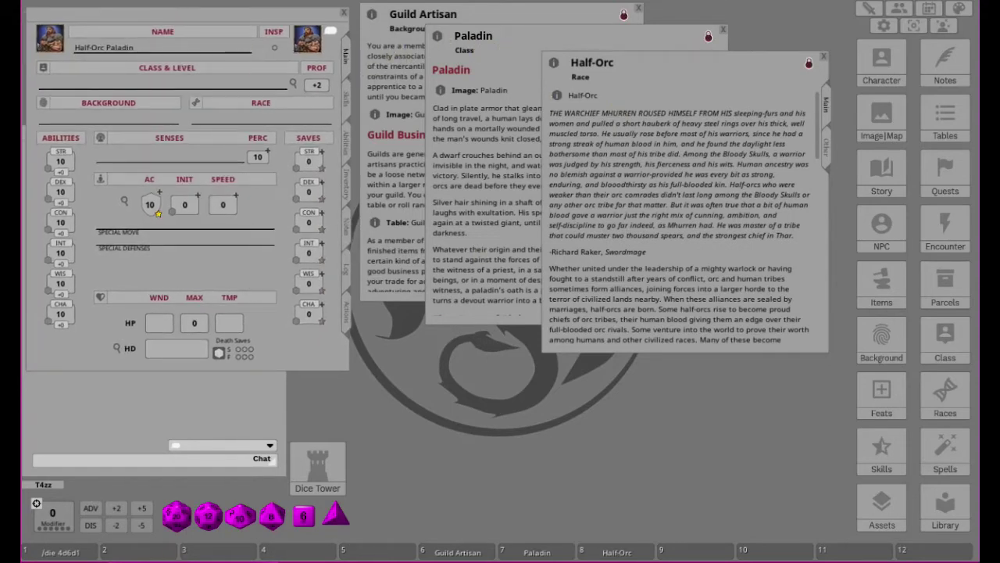
pyautogui.moveTo(175, 39); pyautogui.dragTo(614, 129)
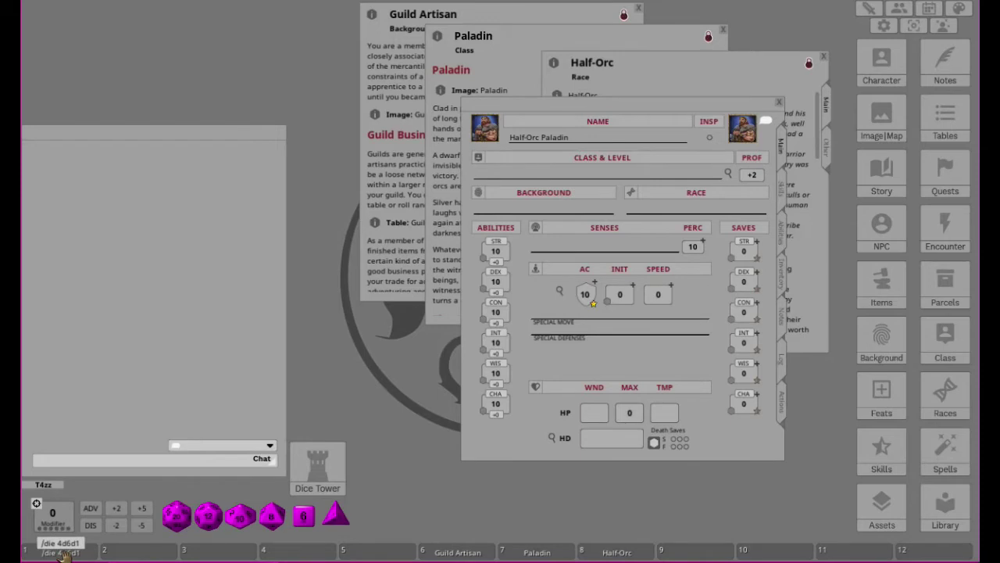
pyautogui.click(65, 552)
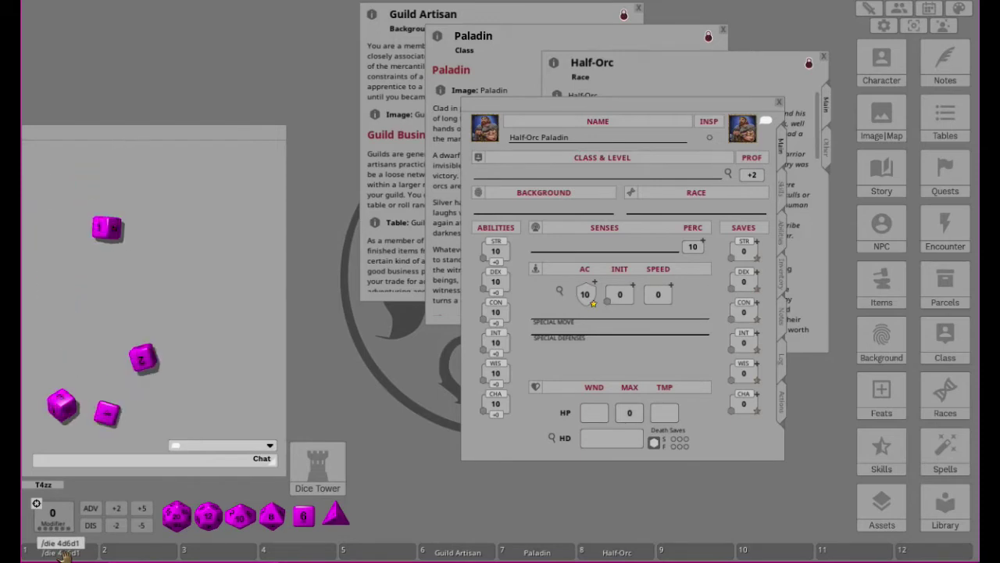
# Roll 4d6d1 repeatedly from hotkey slot 1 until six ability score results are in the chat.
pyautogui.click(66, 552)
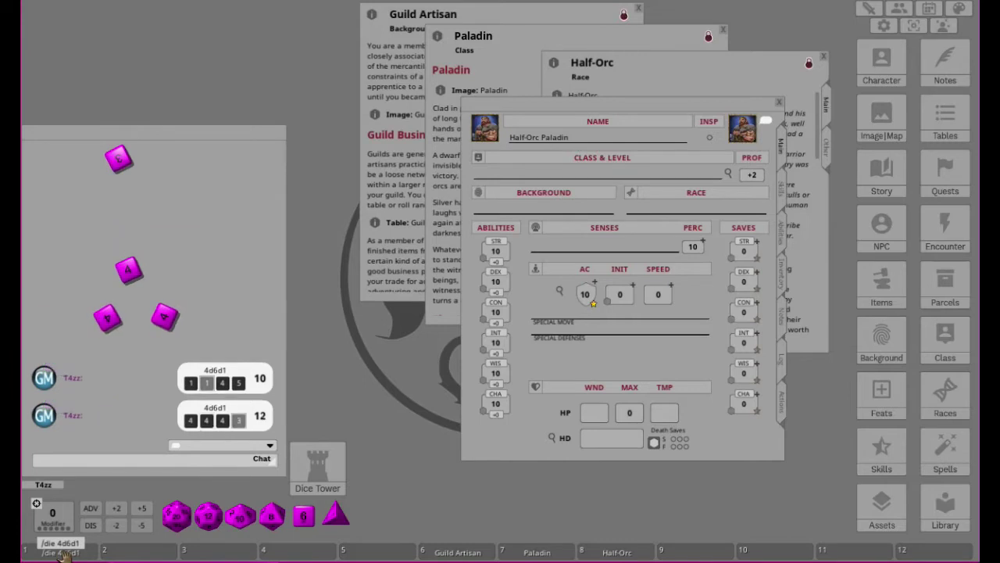
pyautogui.click(66, 552)
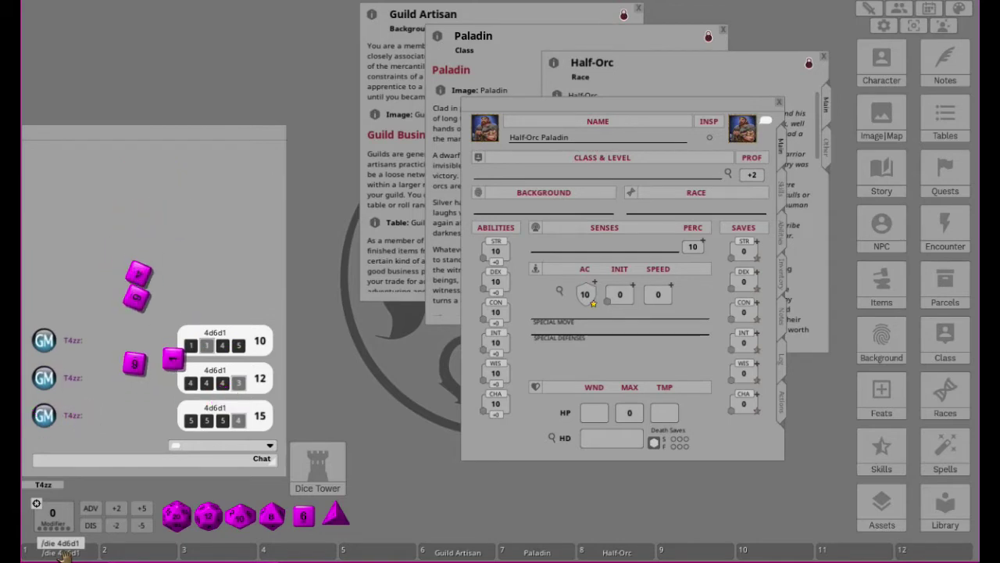
pyautogui.click(63, 551)
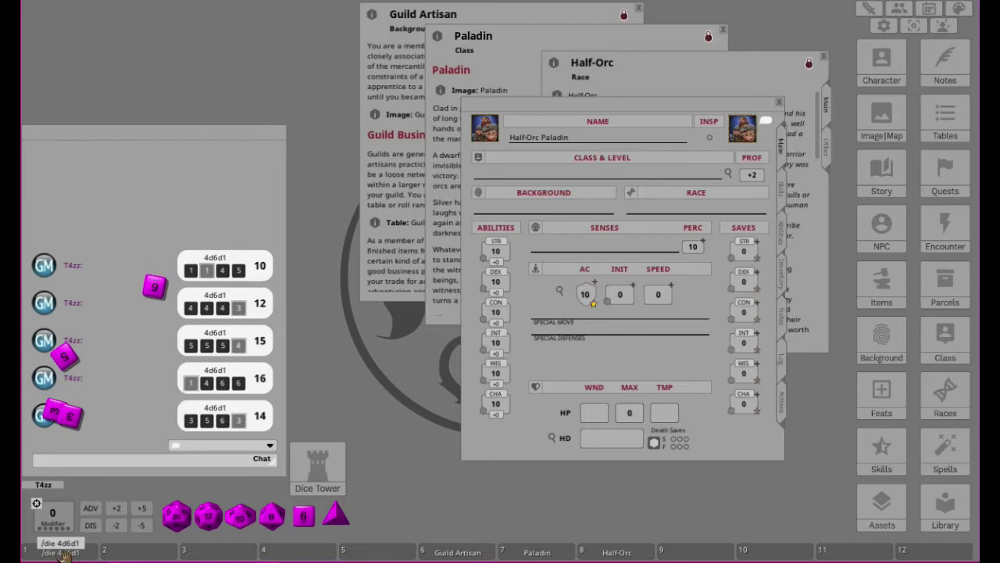
pyautogui.click(63, 552)
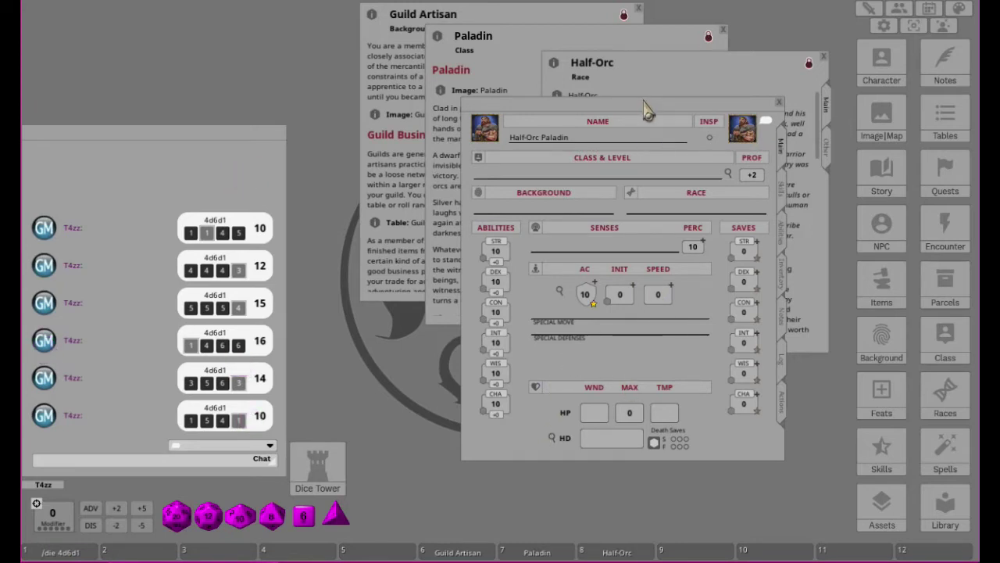
# Lower the character sheet and read the Quick Build advice on ability priorities in the Paladin record.
pyautogui.moveTo(647, 112); pyautogui.dragTo(674, 201)
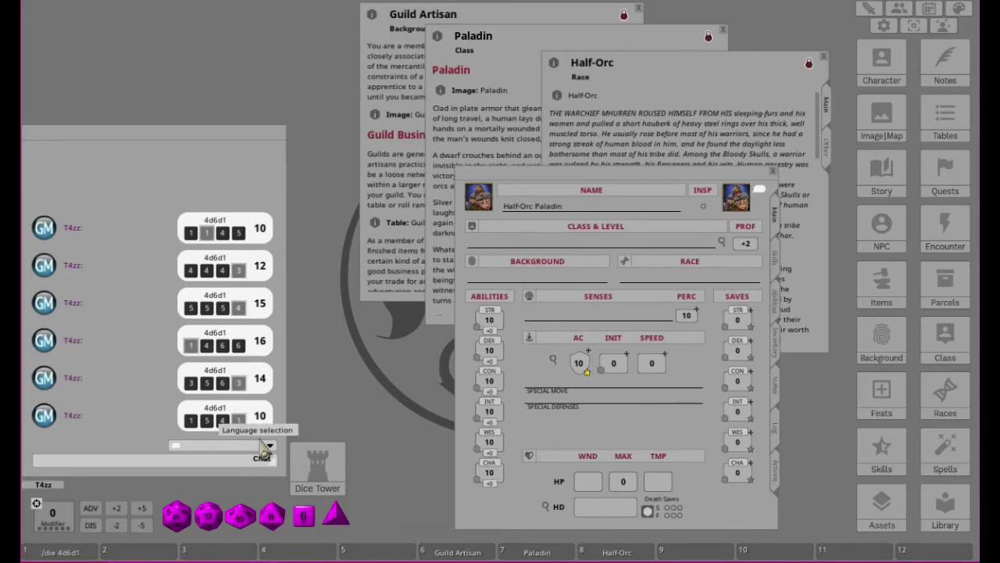
pyautogui.click(543, 40)
pyautogui.scroll(-5, 573, 188)
pyautogui.scroll(-10, 574, 188)
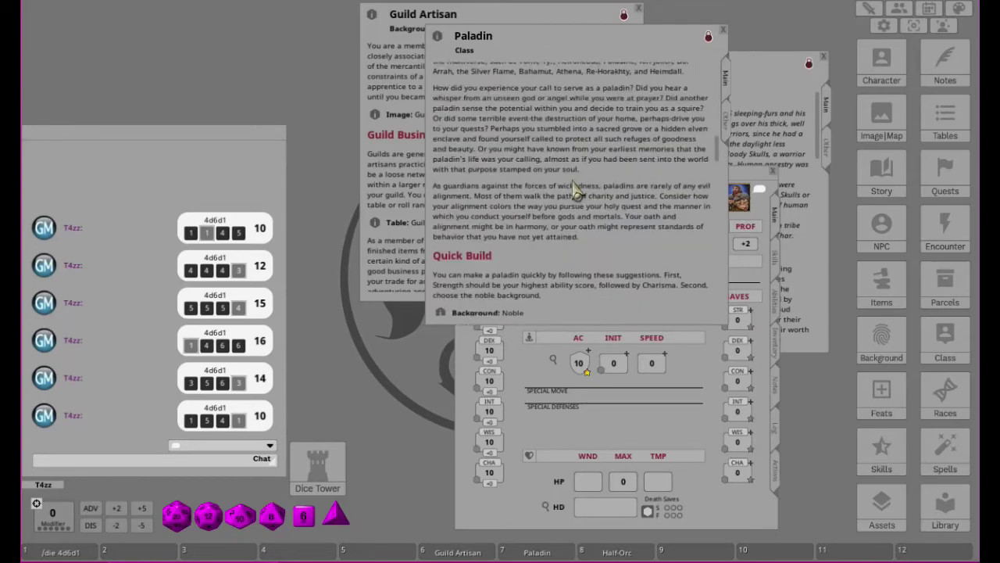
pyautogui.scroll(1, 582, 186)
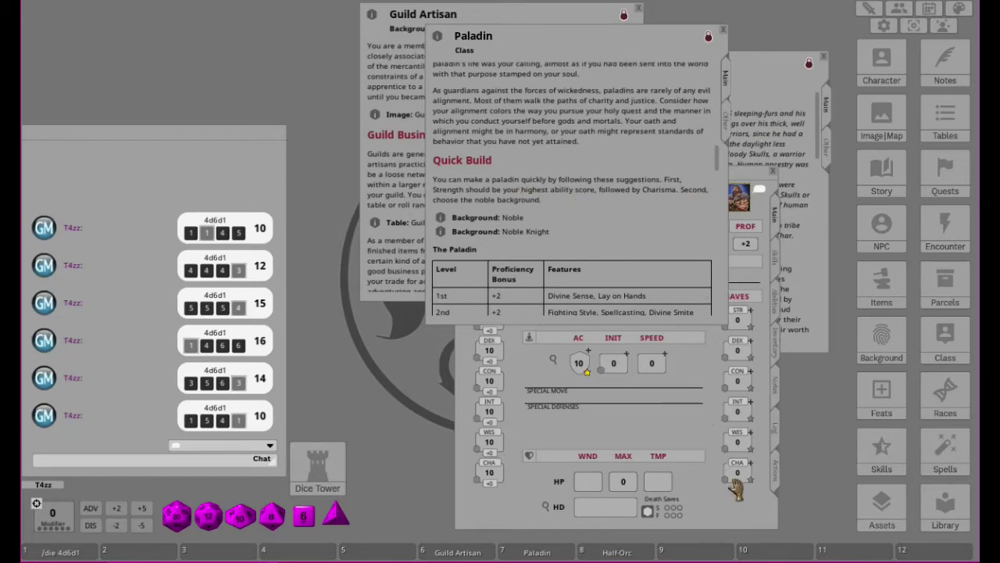
# Move the character sheet clear of the reference records and add the Guild Artisan background to it.
pyautogui.click(738, 512)
pyautogui.moveTo(625, 179); pyautogui.dragTo(554, 159)
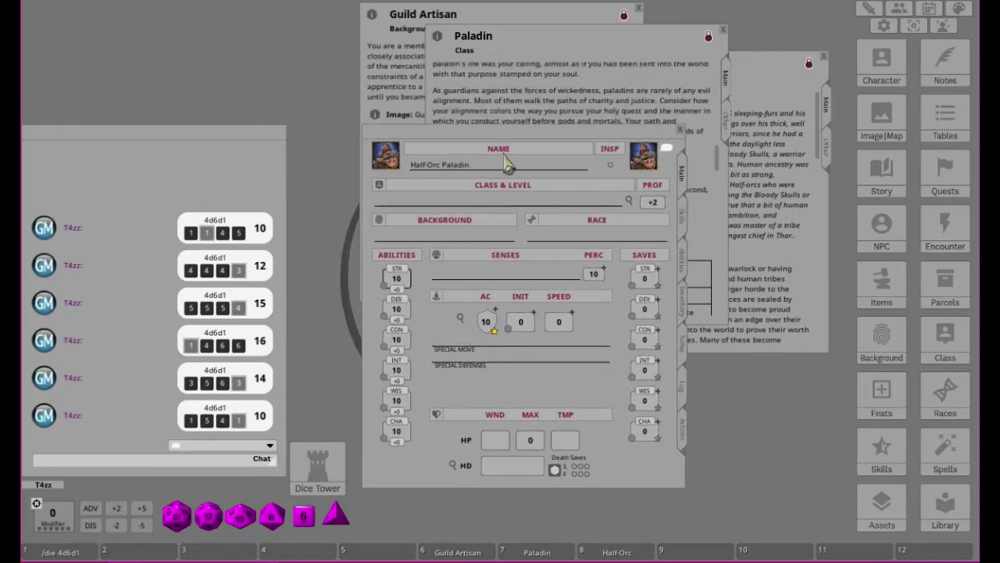
pyautogui.moveTo(514, 146); pyautogui.dragTo(242, 74)
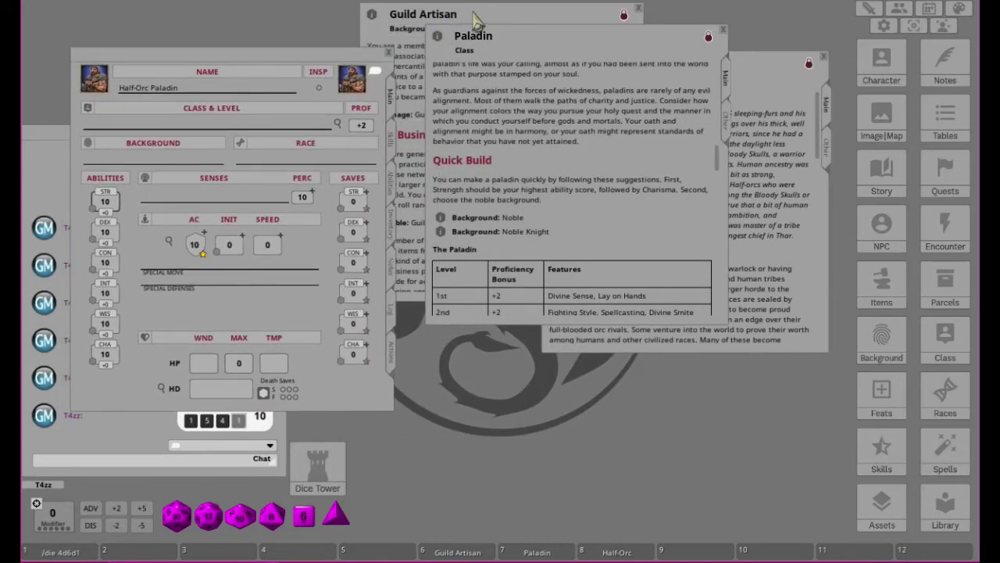
pyautogui.click(365, 29)
pyautogui.moveTo(371, 21); pyautogui.dragTo(175, 161)
# Check the character's skill list for the proficiencies granted by the Guild Artisan background.
pyautogui.click(669, 43)
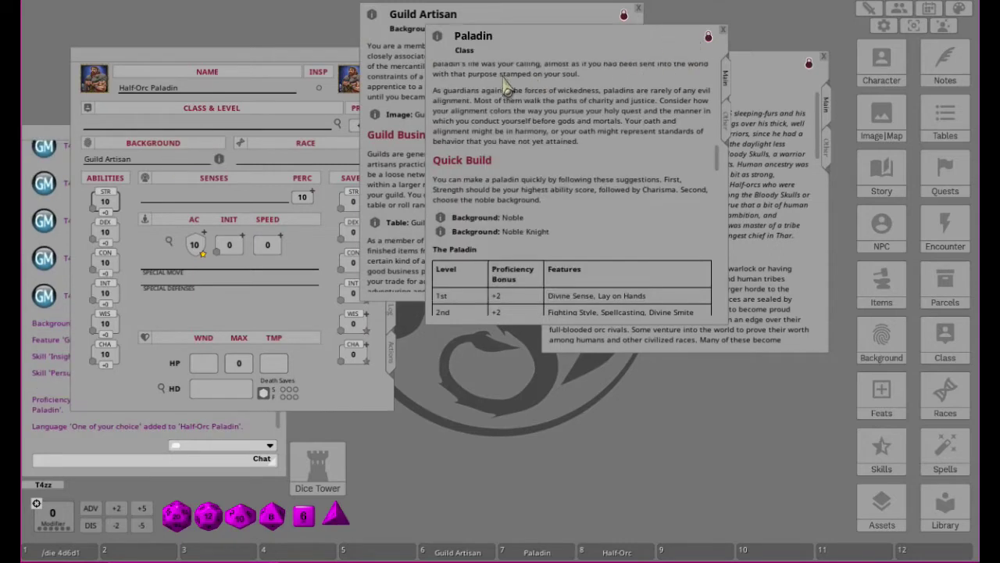
pyautogui.click(326, 88)
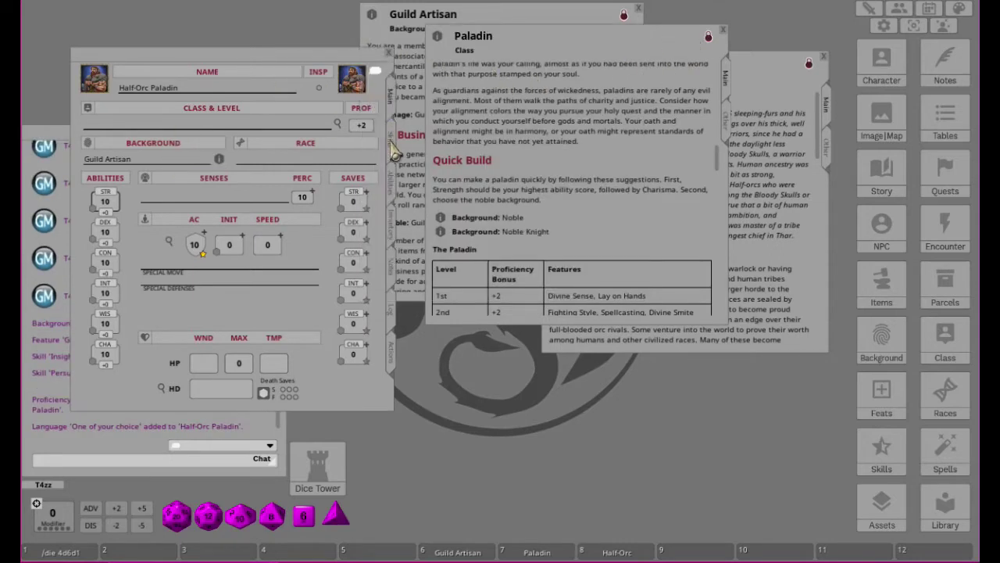
pyautogui.click(392, 147)
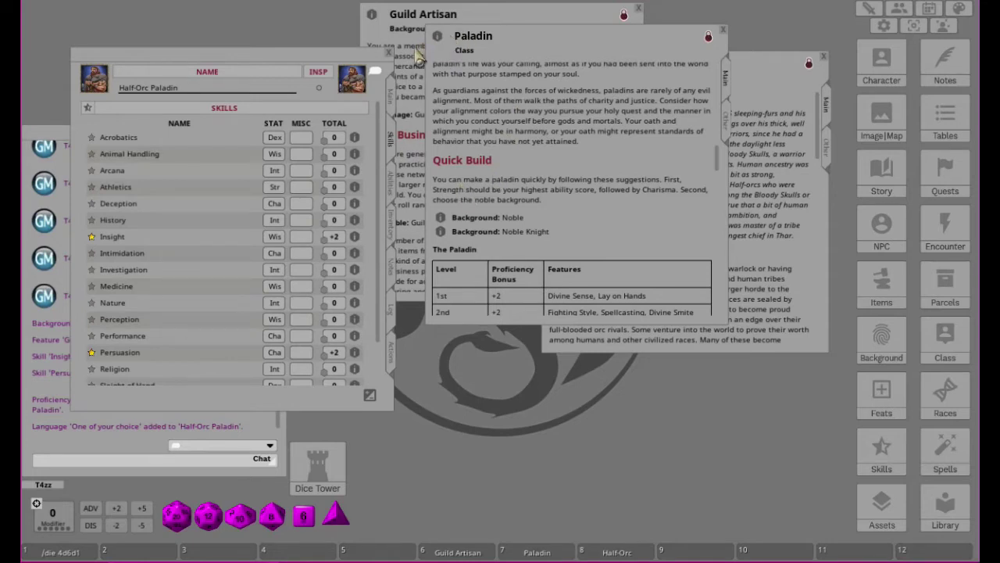
# Add the Paladin class to the character sheet and move the Select Skills dialog clear of the sheet.
pyautogui.click(388, 105)
pyautogui.moveTo(437, 36); pyautogui.dragTo(321, 127)
pyautogui.moveTo(269, 76); pyautogui.dragTo(624, 200)
# Compare the class skill choices with the character's skill list and select Religion and Athletics as the two Paladin skills.
pyautogui.click(391, 139)
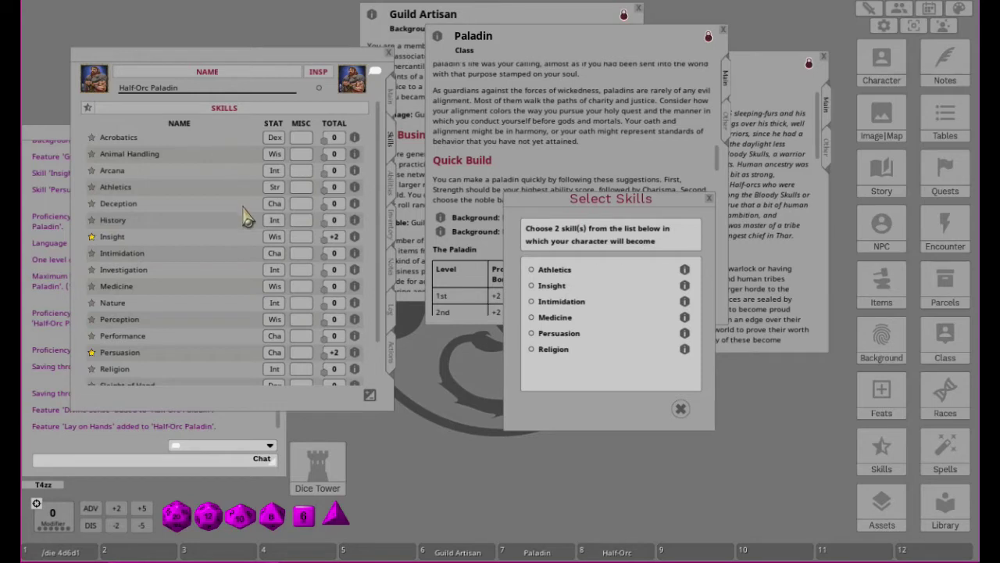
pyautogui.scroll(-2, 218, 222)
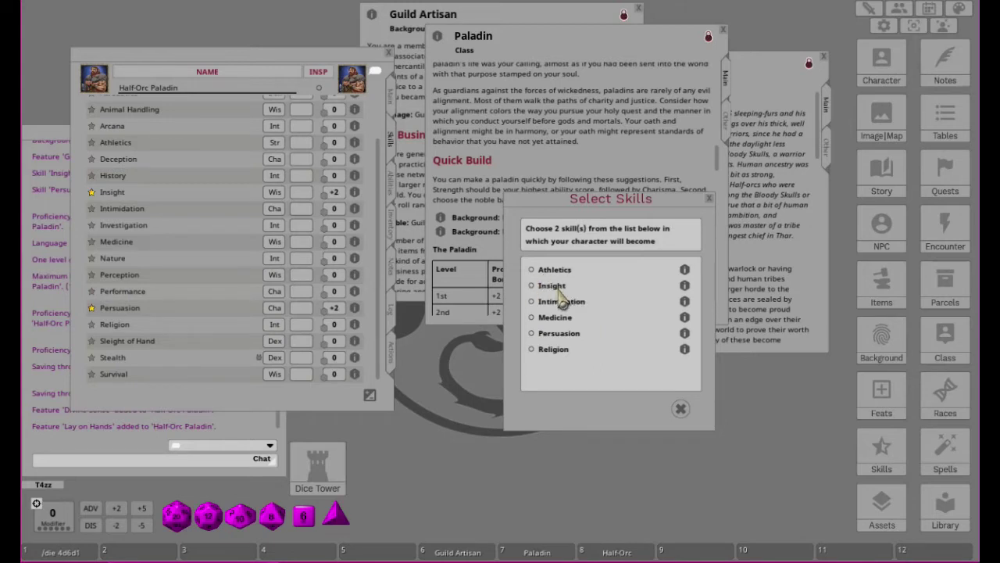
pyautogui.click(532, 349)
pyautogui.click(531, 270)
pyautogui.click(658, 409)
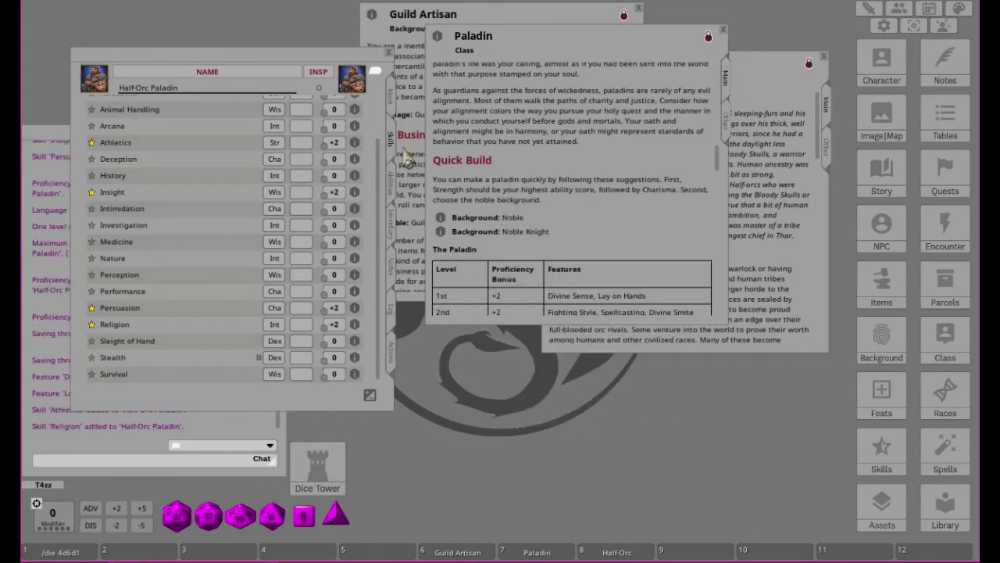
# Look over the traits in the Half-Orc record and add the Half-Orc race to the main character sheet.
pyautogui.click(392, 97)
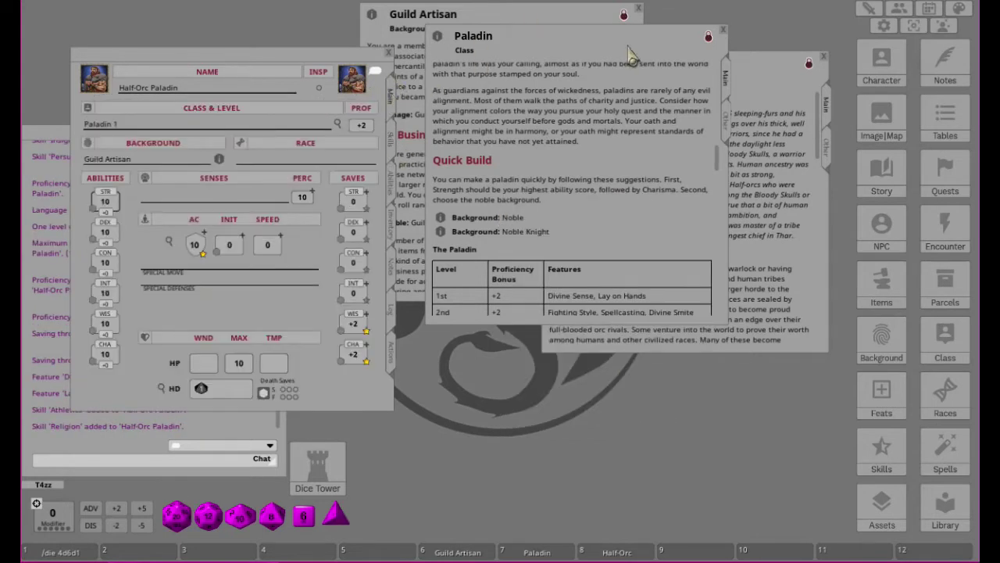
pyautogui.click(758, 65)
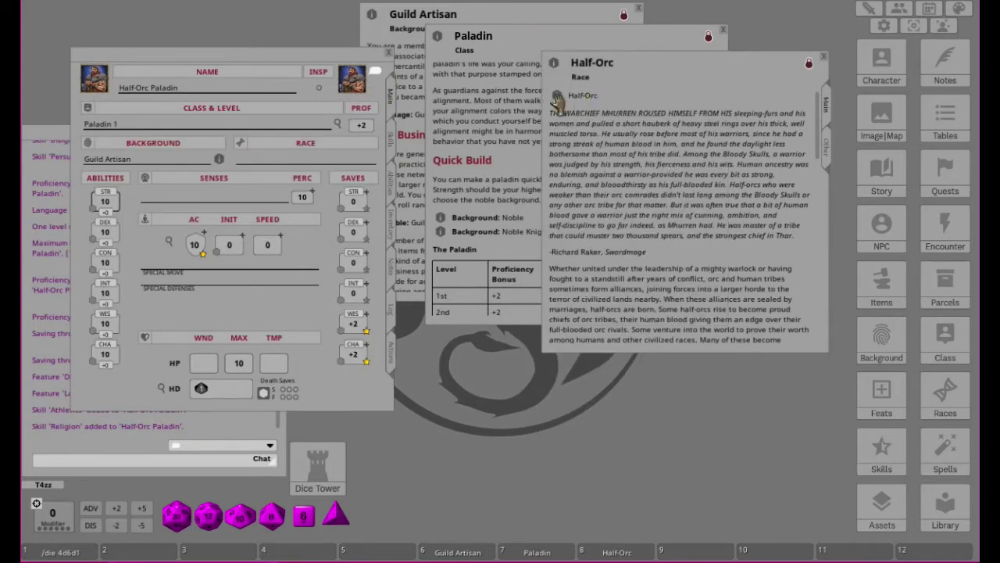
pyautogui.scroll(-10, 647, 141)
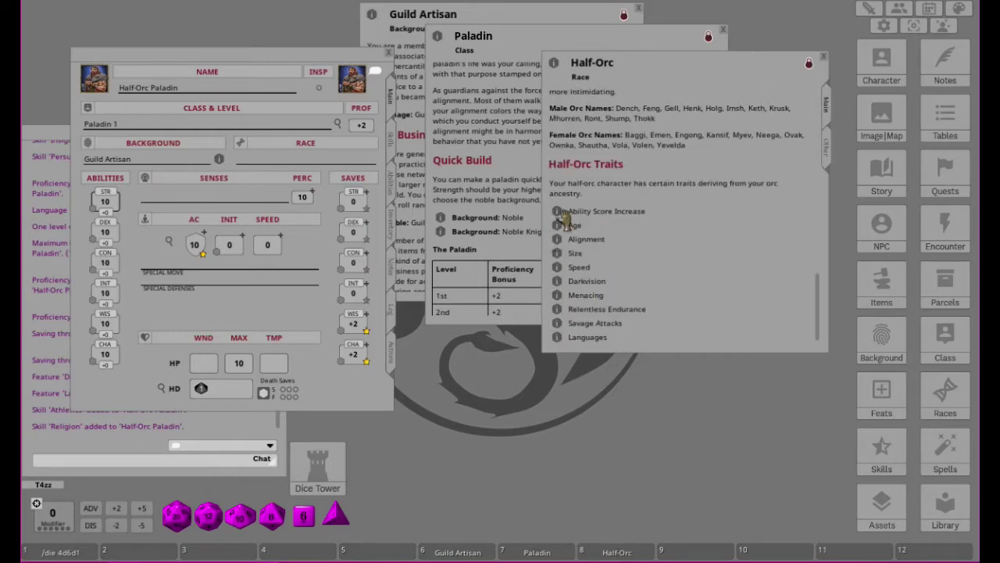
pyautogui.scroll(5, 666, 231)
pyautogui.scroll(5, 670, 227)
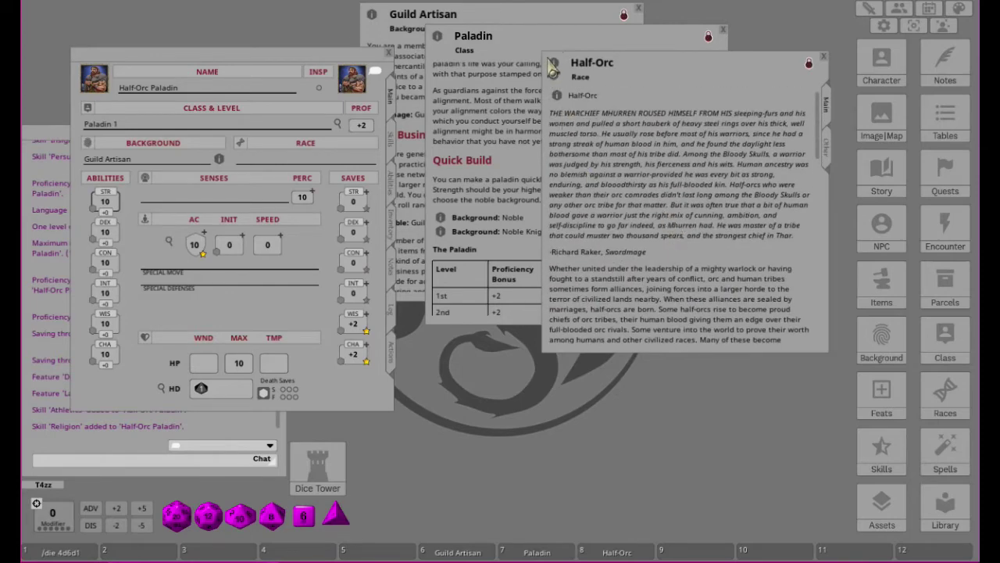
pyautogui.moveTo(555, 67); pyautogui.dragTo(285, 160)
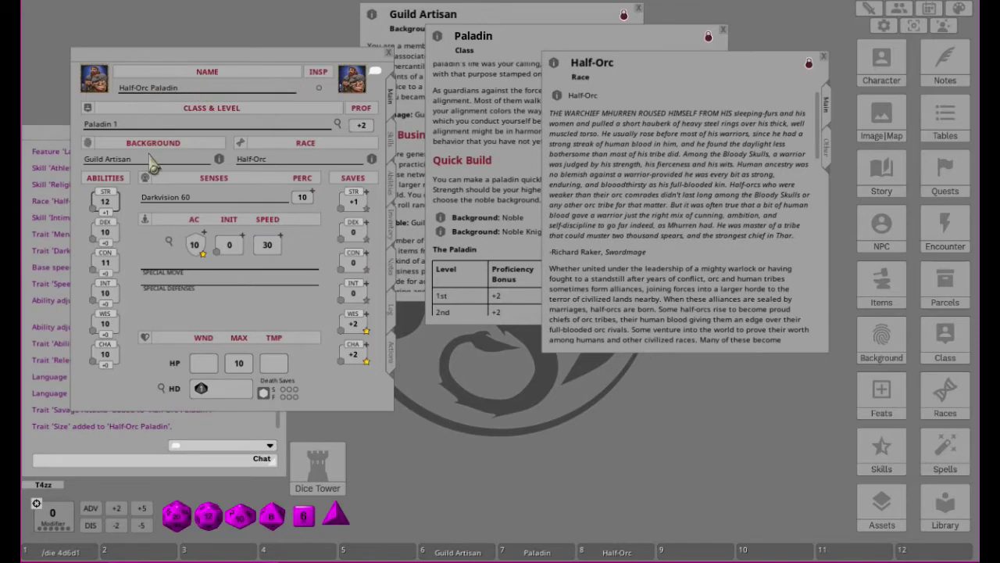
# Assign the rolled scores for Strength 16, Dexterity 12, Constitution 16, Intelligence 10, Wisdom 10 and Charisma 16, and set maximum hit points to 13.
pyautogui.moveTo(223, 69); pyautogui.dragTo(452, 76)
pyautogui.scroll(5, 162, 285)
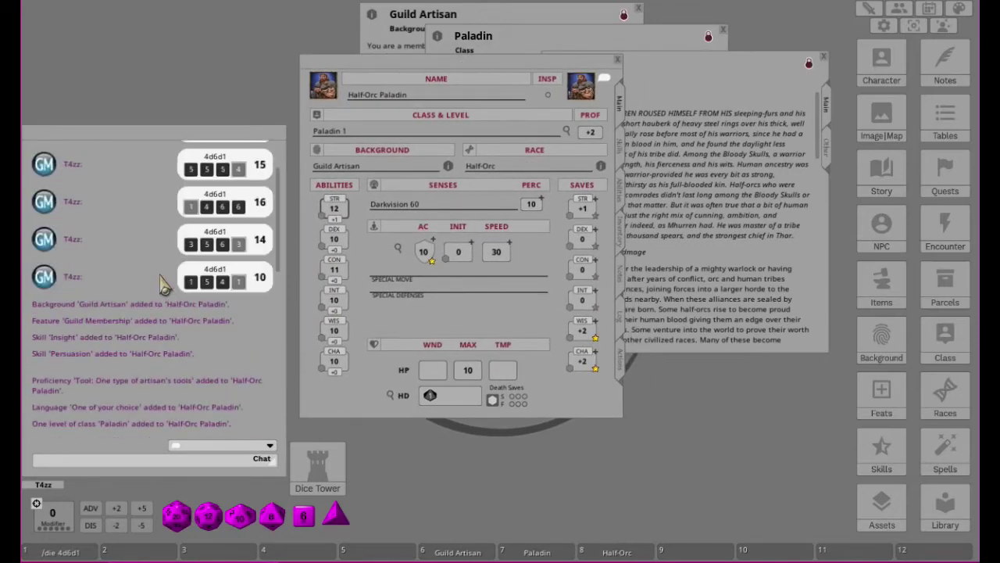
pyautogui.scroll(2, 162, 286)
pyautogui.moveTo(252, 164); pyautogui.dragTo(333, 211)
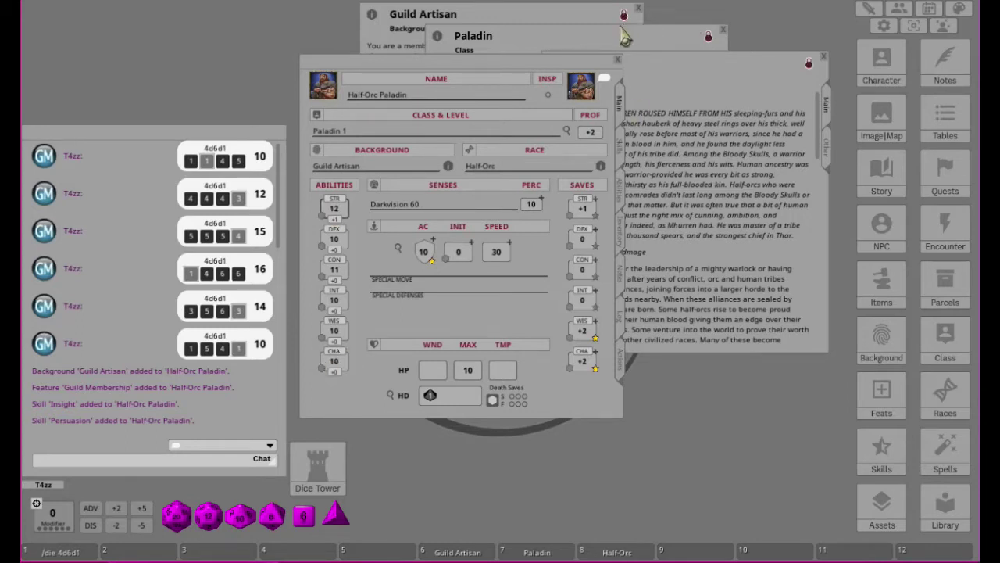
pyautogui.click(582, 45)
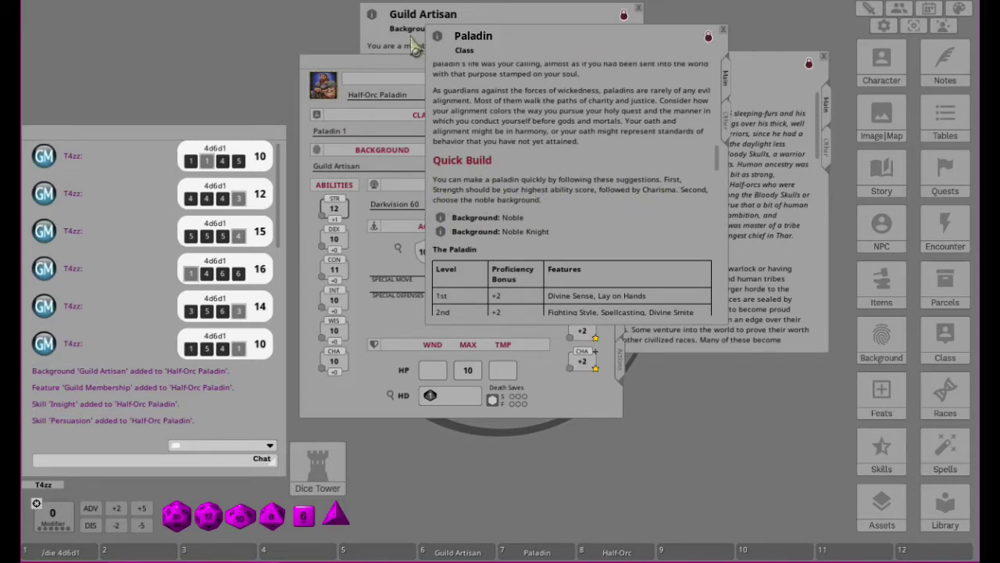
pyautogui.click(392, 66)
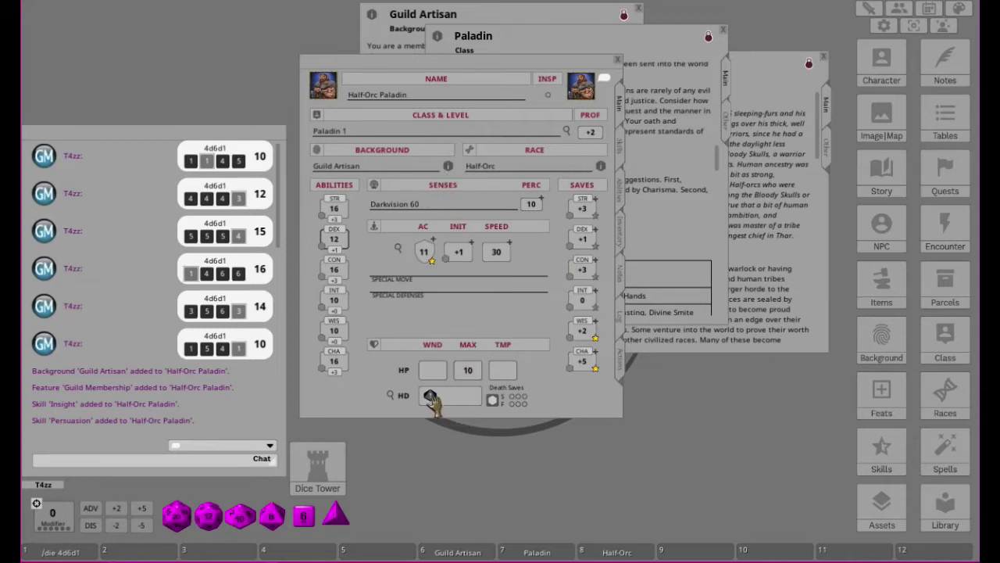
pyautogui.moveTo(430, 395); pyautogui.dragTo(594, 490)
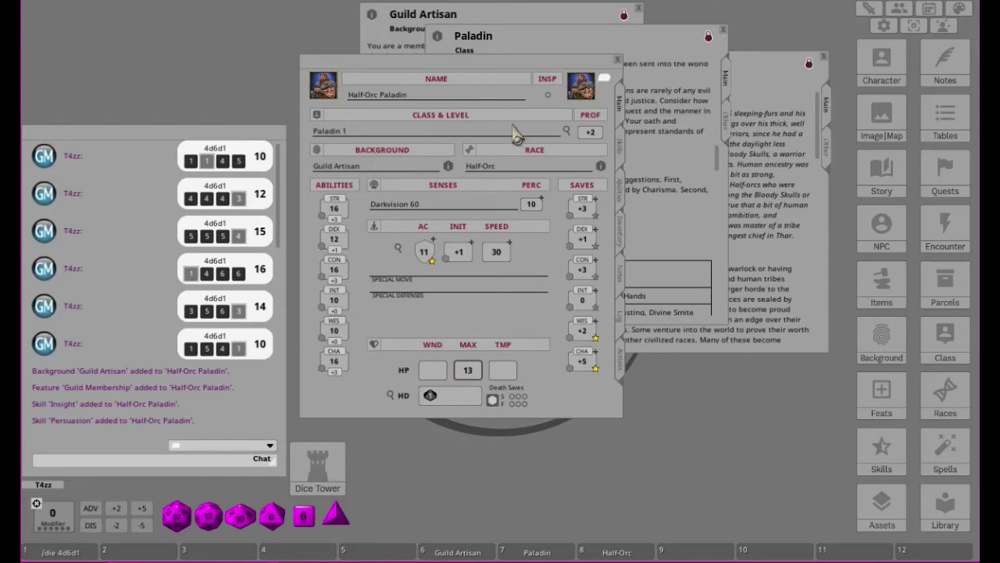
# Review the character's skills and abilities, moving the sheet clear of the Guild Artisan and Paladin records.
pyautogui.click(620, 153)
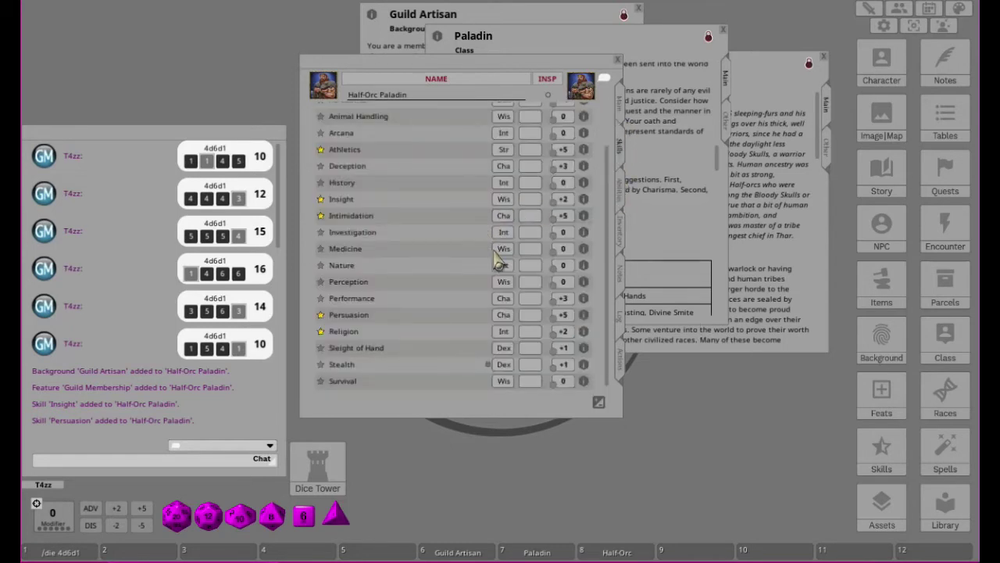
pyautogui.click(621, 188)
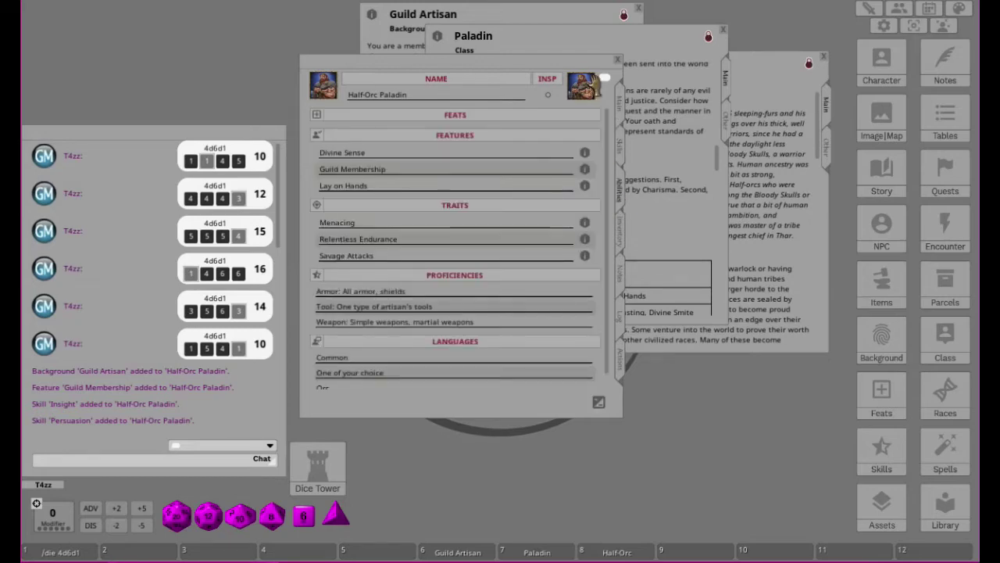
pyautogui.moveTo(506, 72); pyautogui.dragTo(252, 27)
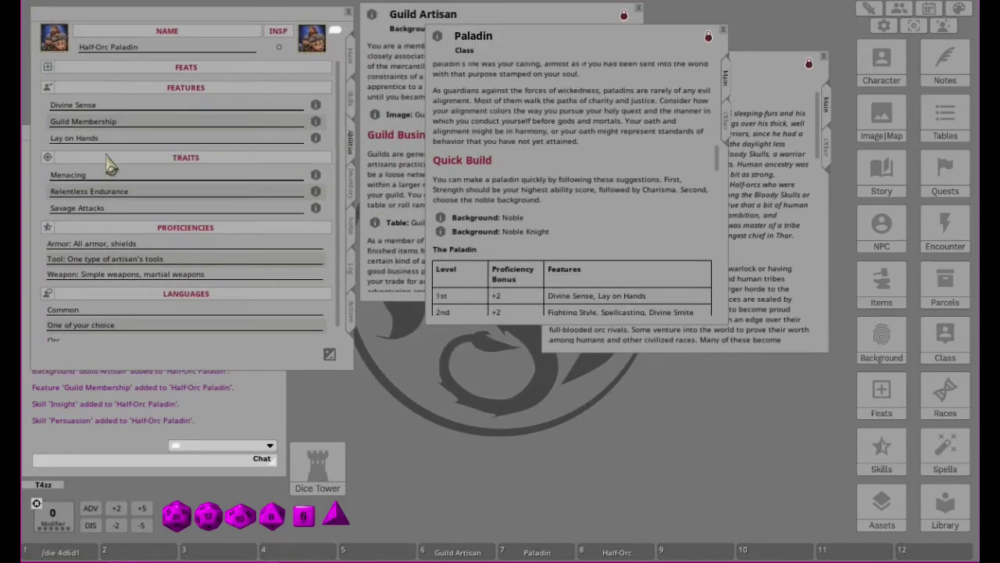
# Open the Divine Sense feature, place its window below the Paladin record and read its full description.
pyautogui.click(315, 105)
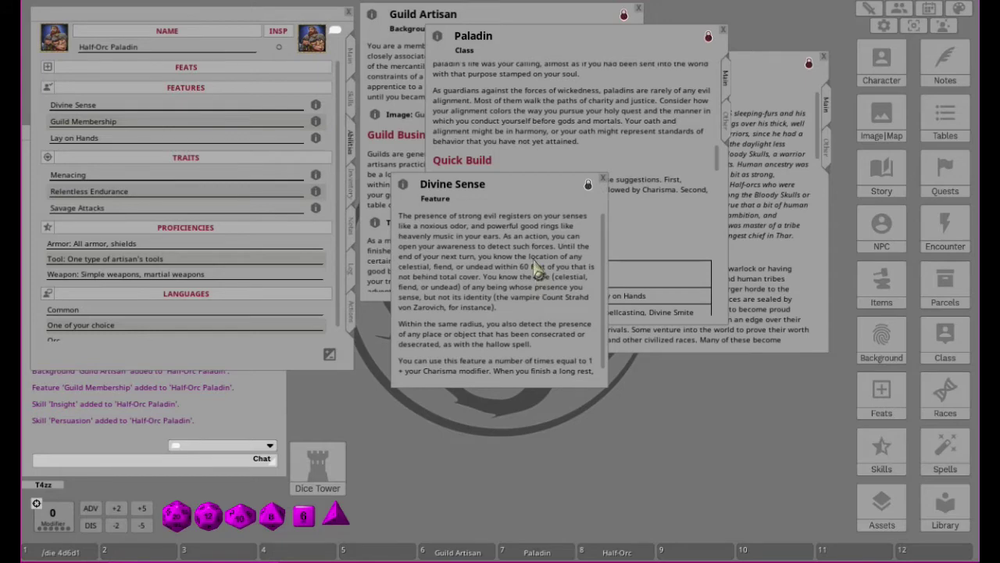
pyautogui.scroll(-1, 548, 277)
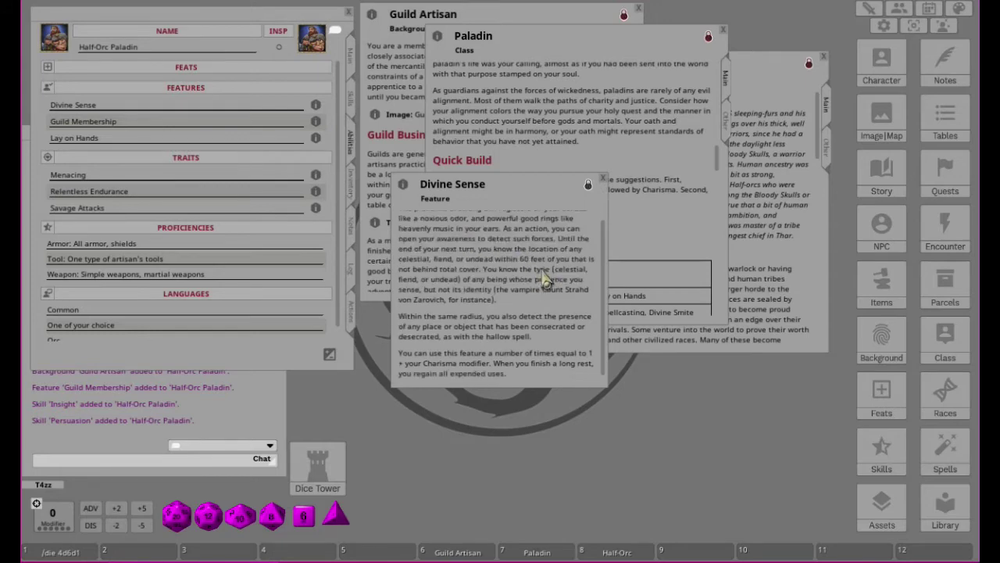
pyautogui.scroll(1, 548, 281)
pyautogui.moveTo(511, 192); pyautogui.dragTo(482, 349)
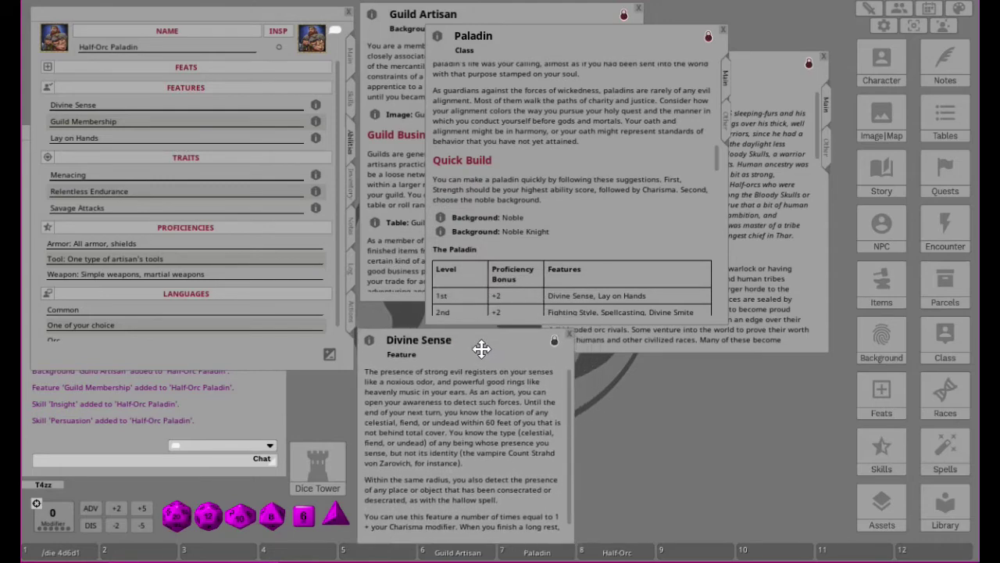
pyautogui.scroll(-1, 476, 400)
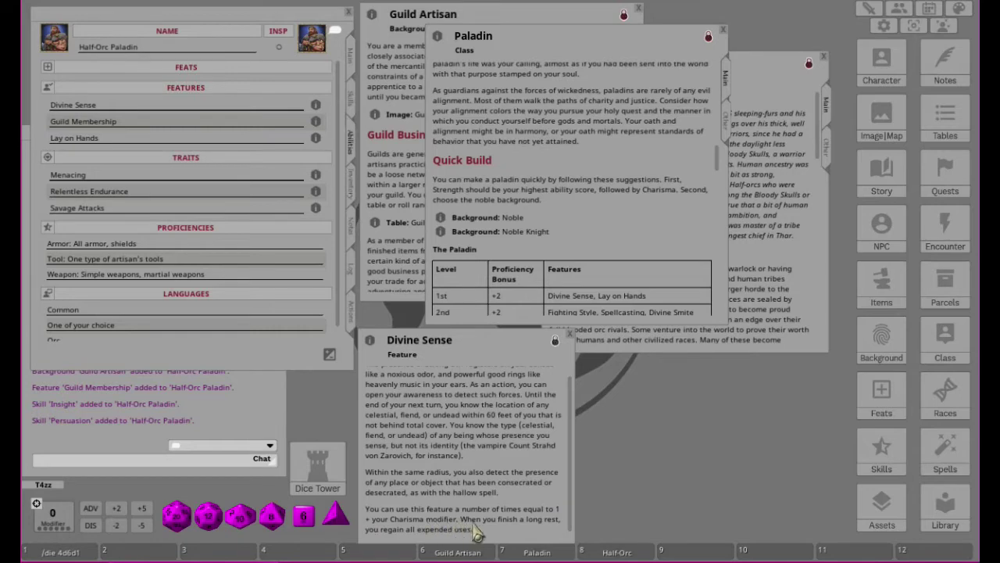
pyautogui.scroll(1, 484, 461)
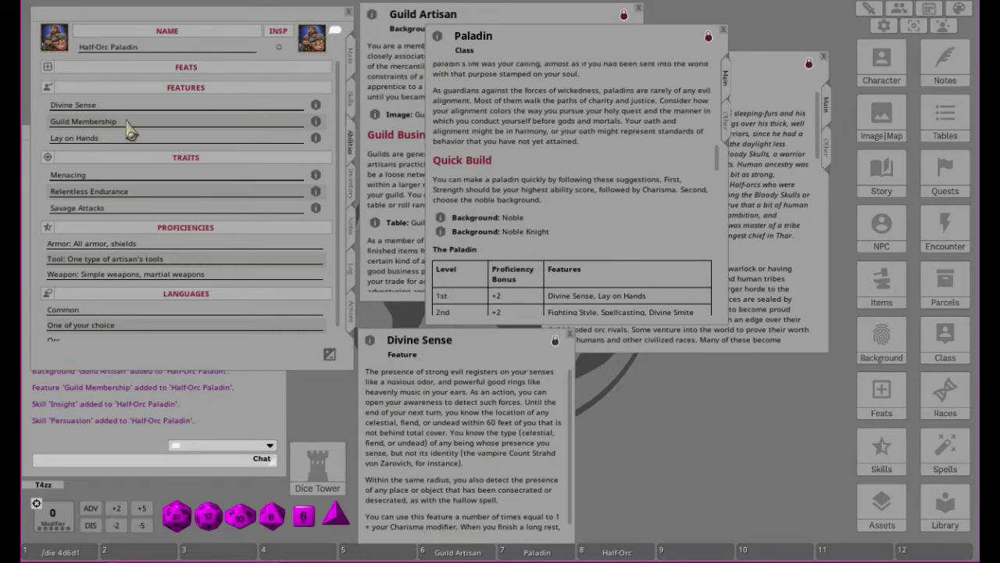
# Open the Guild Membership feature, place its window over the Paladin record and read its description.
pyautogui.click(315, 124)
pyautogui.moveTo(544, 192); pyautogui.dragTo(630, 30)
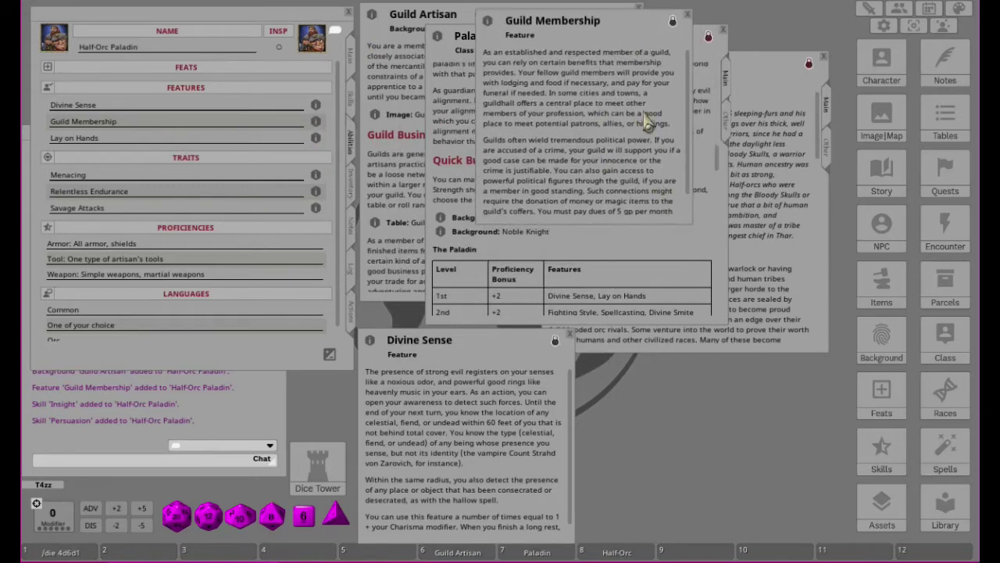
pyautogui.scroll(-1, 625, 125)
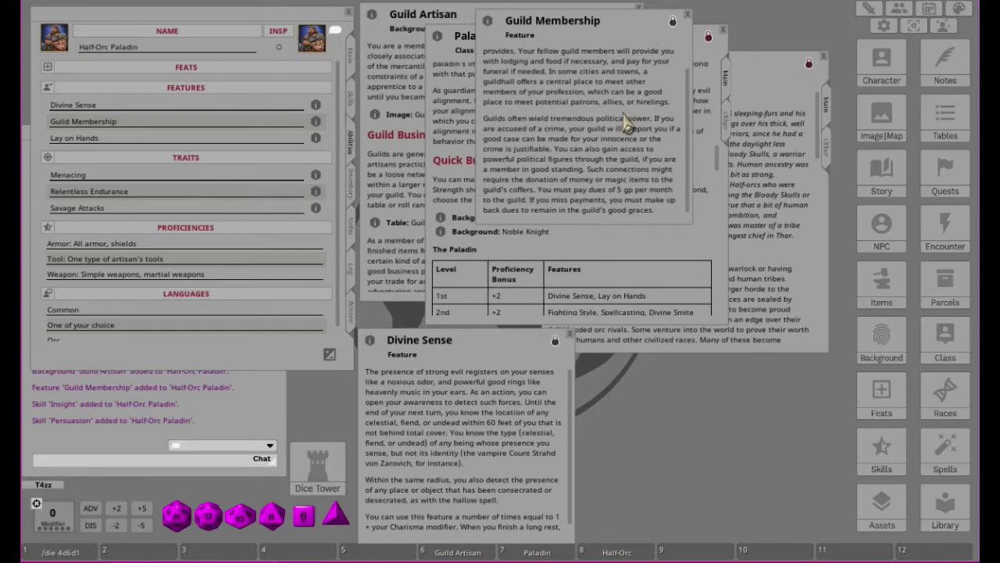
# Read through the Guild Membership description again and close its window.
pyautogui.scroll(1, 602, 90)
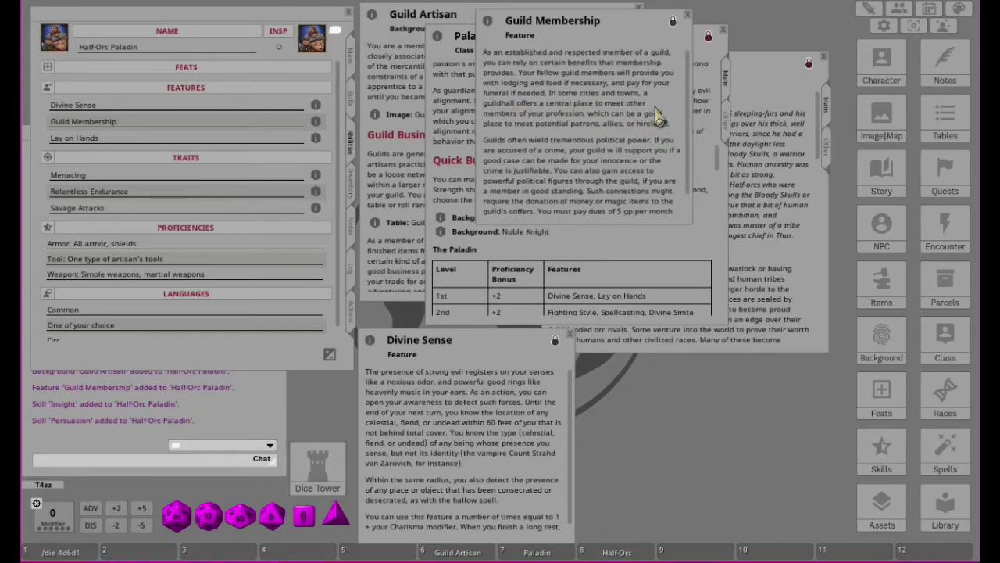
pyautogui.scroll(-1, 529, 156)
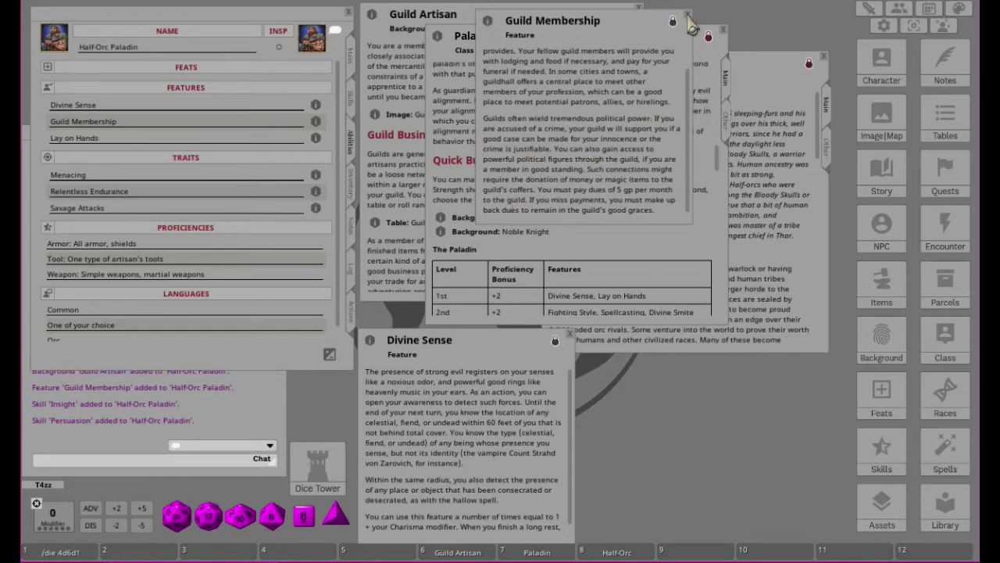
pyautogui.scroll(1, 606, 125)
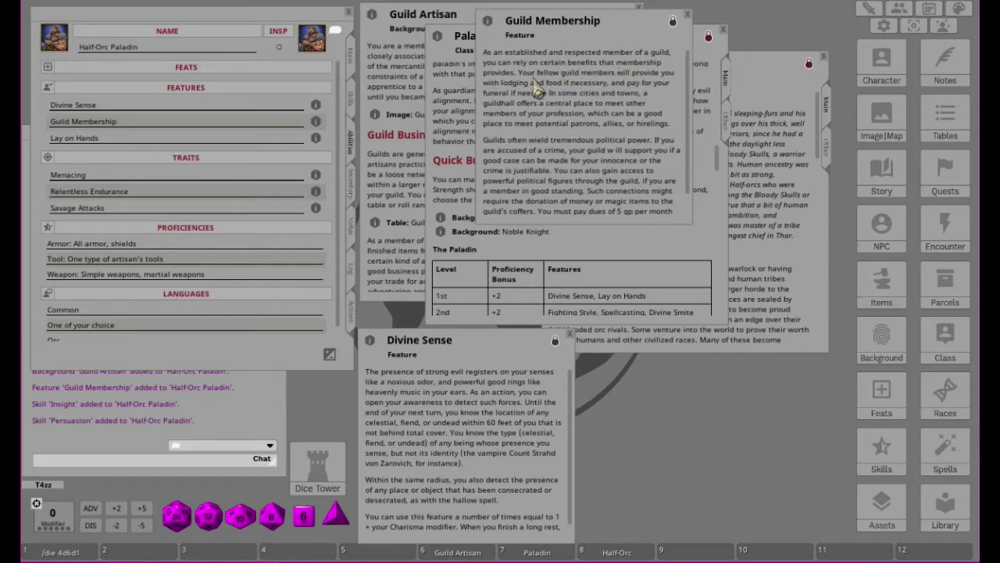
pyautogui.click(688, 15)
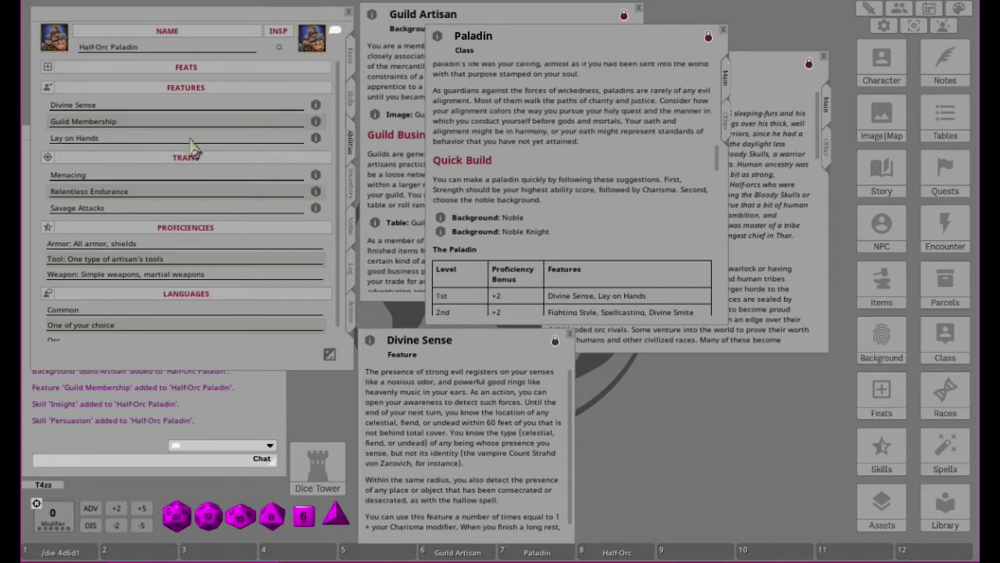
# Open the Lay on Hands feature and the Menacing trait, placing both windows below the Paladin record to read them.
pyautogui.click(315, 137)
pyautogui.moveTo(484, 190); pyautogui.dragTo(509, 352)
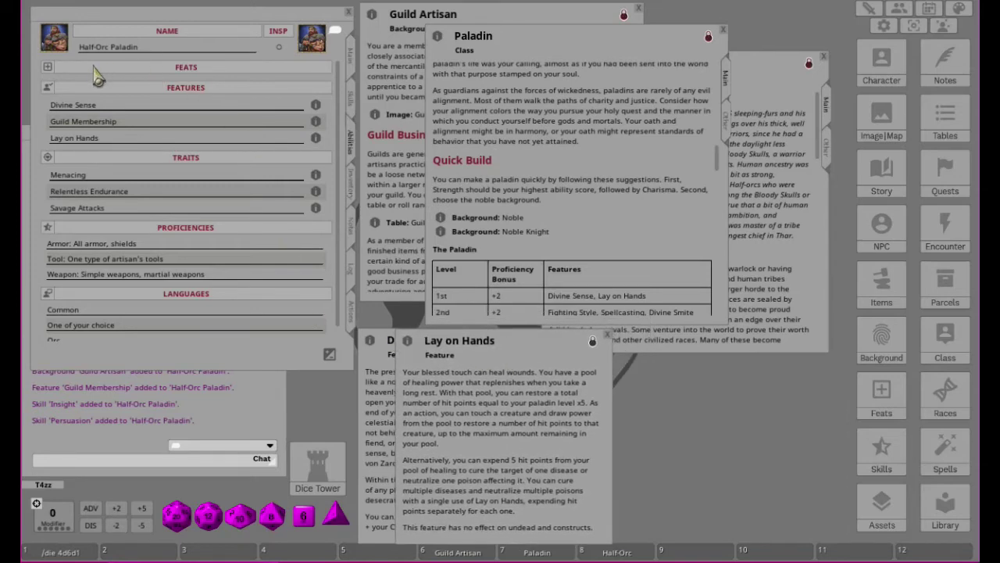
pyautogui.click(316, 176)
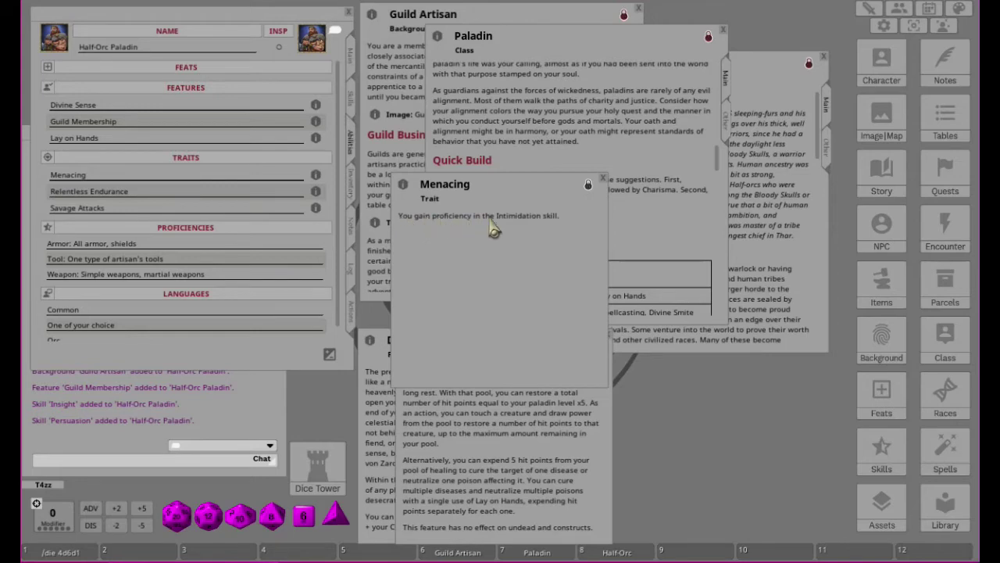
pyautogui.moveTo(528, 192); pyautogui.dragTo(694, 351)
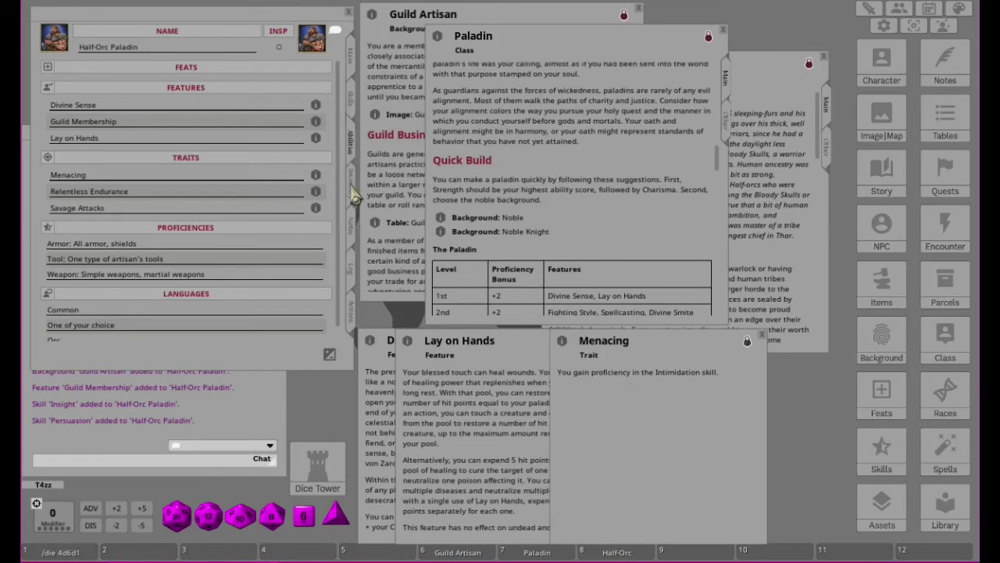
# Check the Guild Artisan proficiencies and the character's skill list, and close the Menacing trait.
pyautogui.click(409, 80)
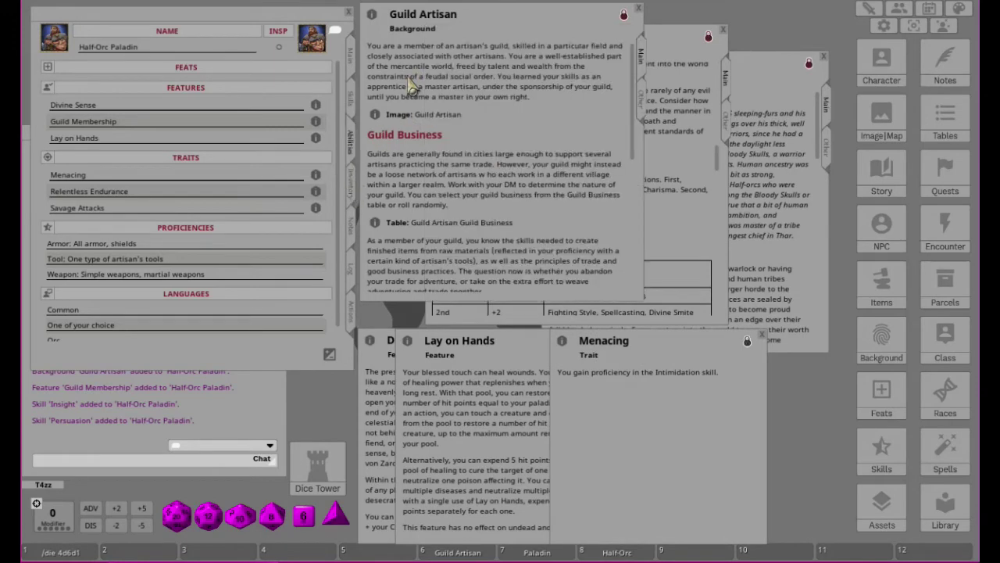
pyautogui.scroll(-3, 531, 131)
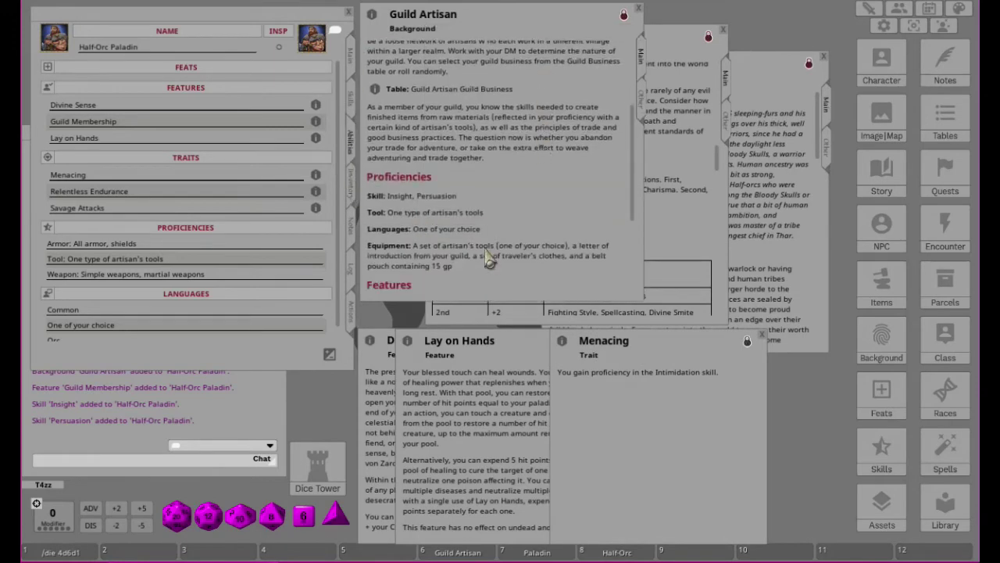
pyautogui.click(351, 103)
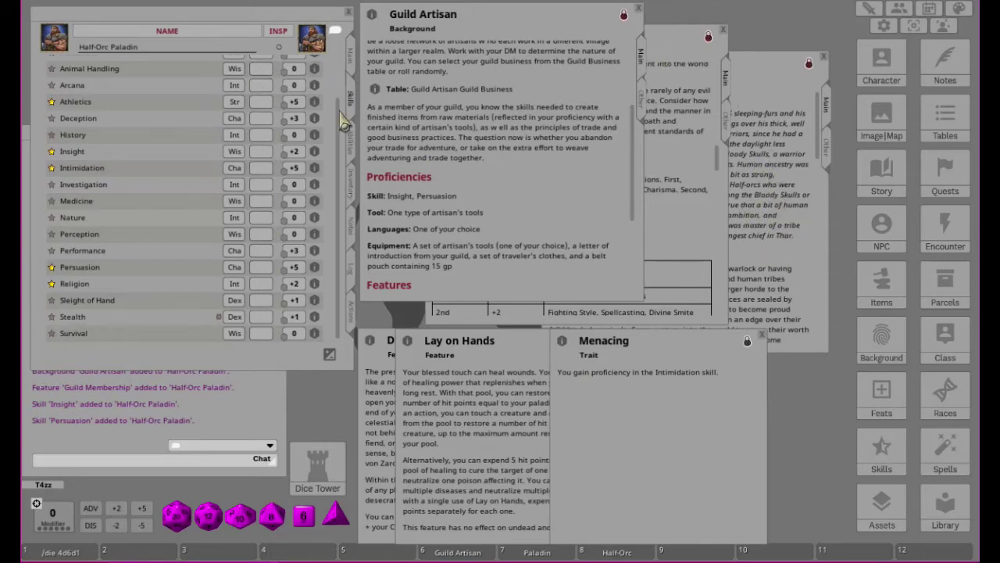
pyautogui.click(352, 146)
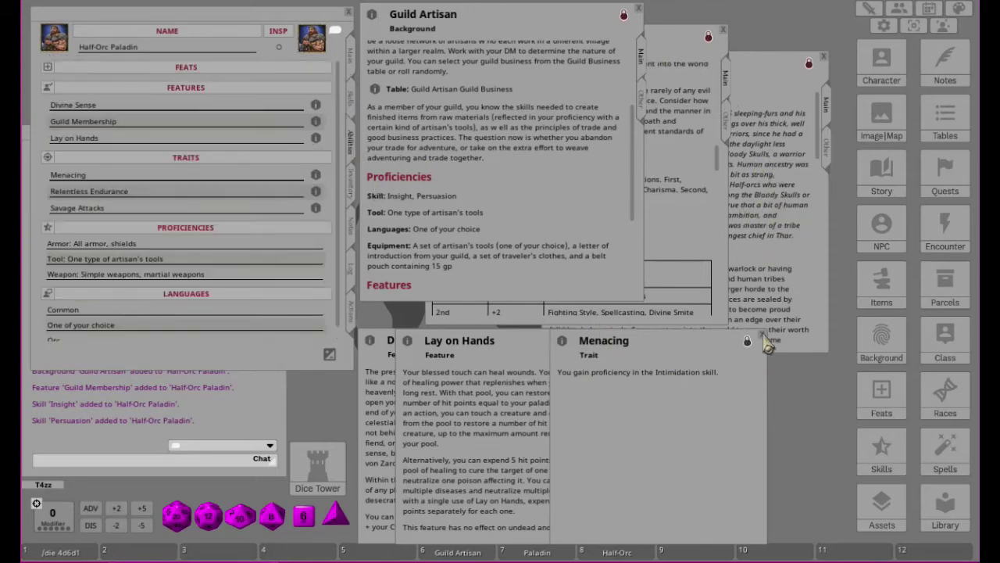
pyautogui.click(763, 335)
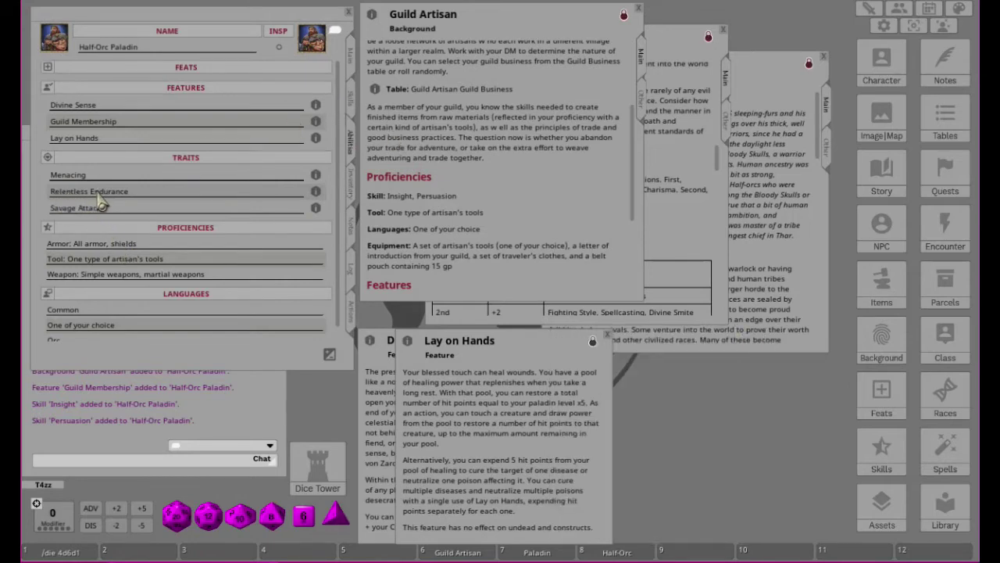
# Open the Relentless Endurance and Savage Attacks traits and place their windows beside Lay on Hands to read them.
pyautogui.click(315, 191)
pyautogui.moveTo(494, 190); pyautogui.dragTo(615, 345)
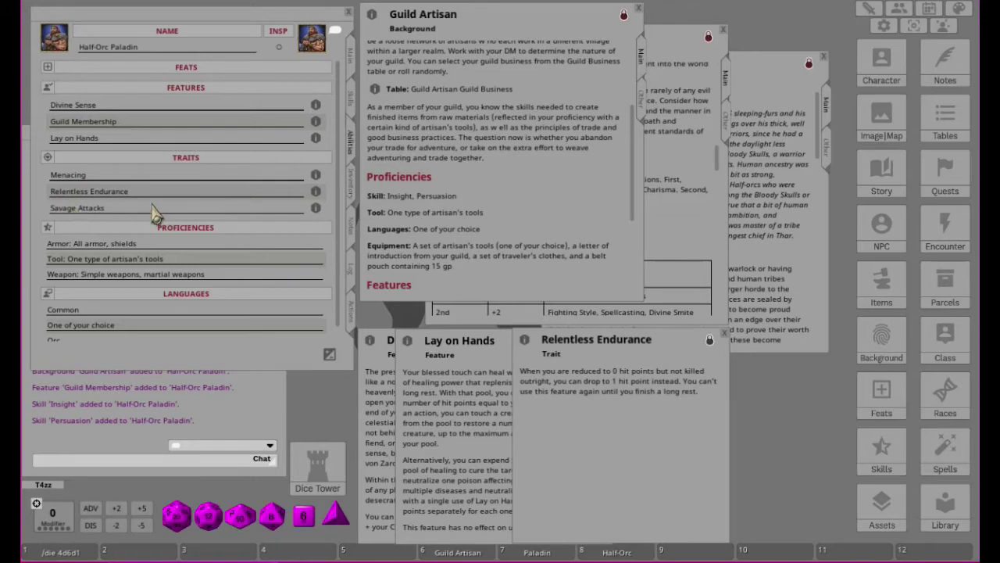
pyautogui.click(315, 208)
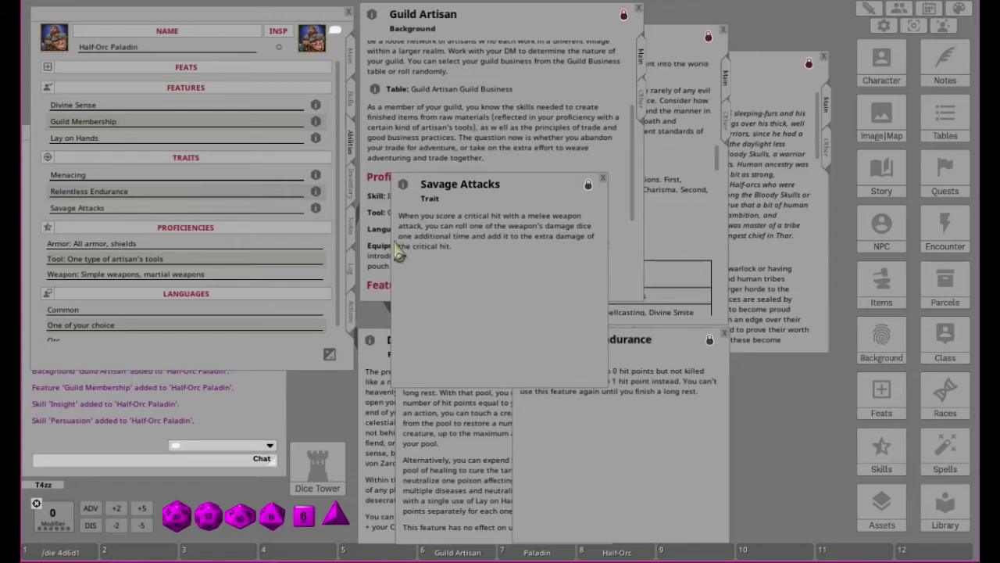
pyautogui.moveTo(523, 192); pyautogui.dragTo(697, 354)
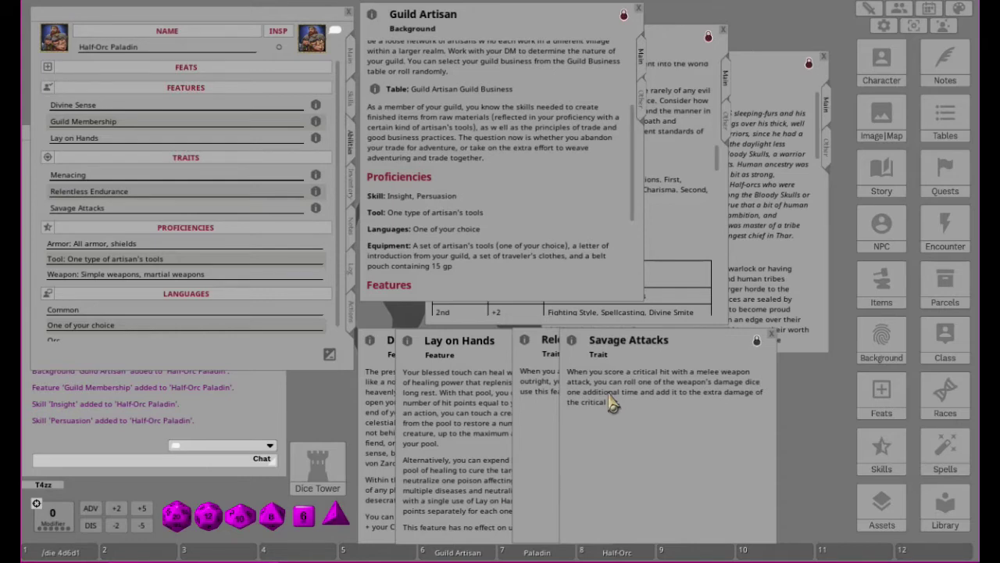
# Check the character's main statistics and review the proficiencies and languages among the abilities.
pyautogui.click(351, 57)
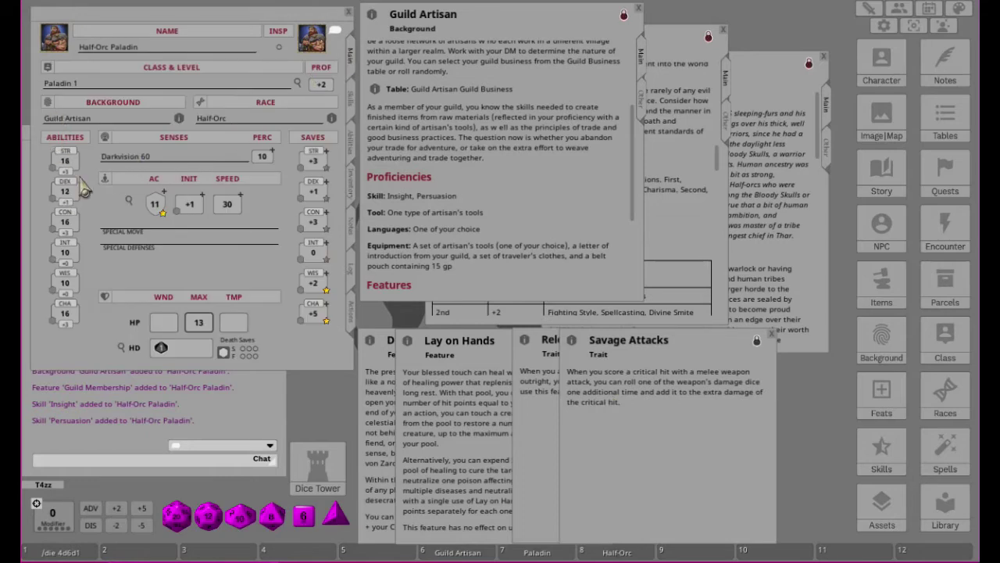
pyautogui.click(353, 149)
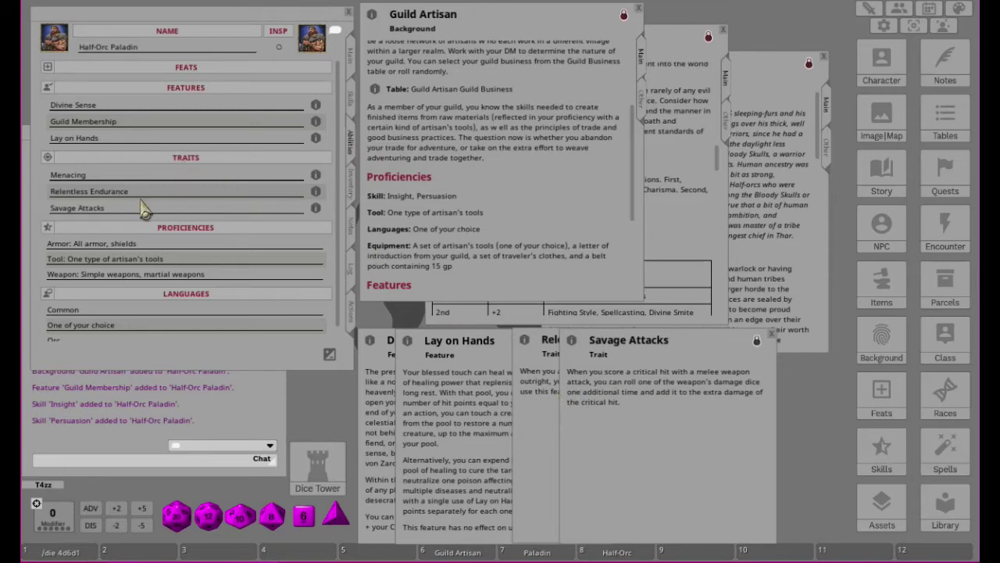
pyautogui.scroll(-1, 88, 260)
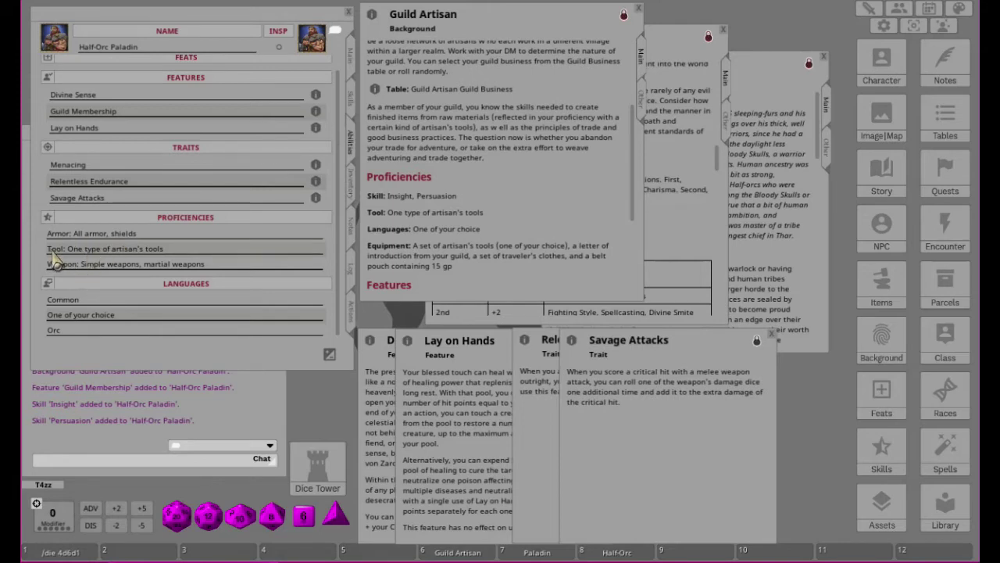
# Examine the Guild Artisan record for its tool proficiency, language choice and starting equipment.
pyautogui.scroll(-1, 553, 149)
pyautogui.scroll(1, 553, 148)
pyautogui.scroll(-3, 555, 151)
pyautogui.scroll(-1, 554, 151)
pyautogui.scroll(2, 541, 214)
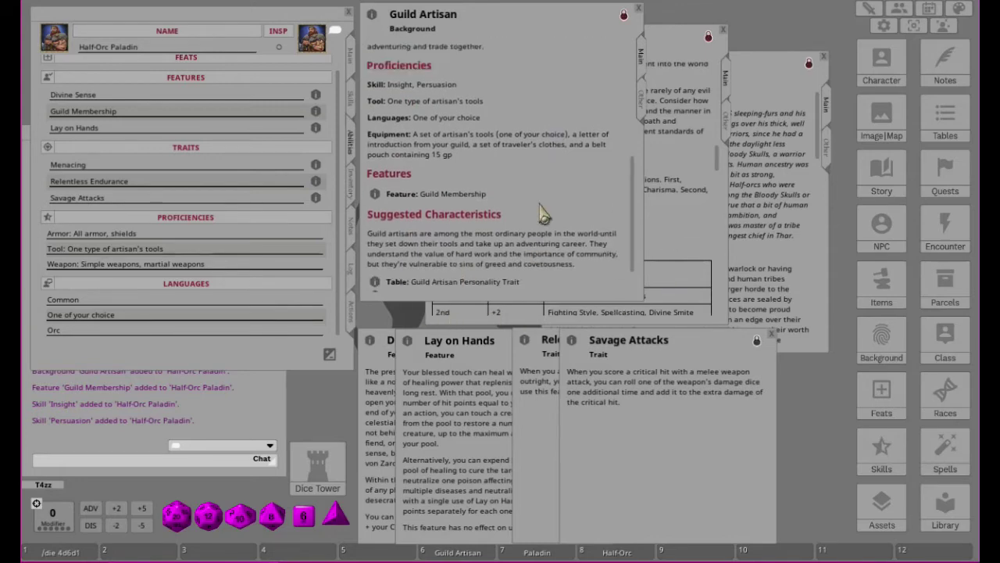
pyautogui.scroll(3, 539, 187)
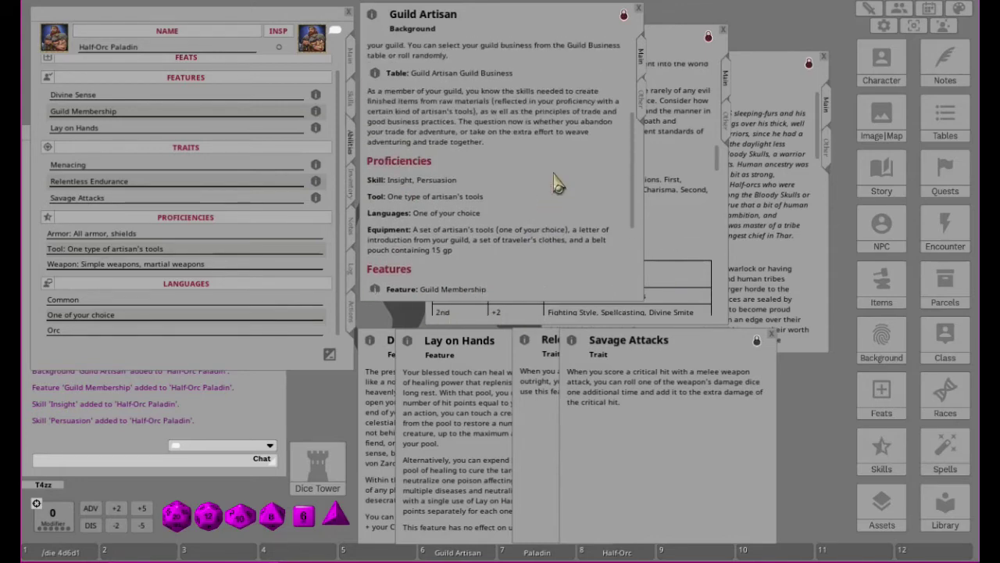
# Open the Tools table linked from the Paladin record's equipment section and move it clear of the equipment links.
pyautogui.click(662, 194)
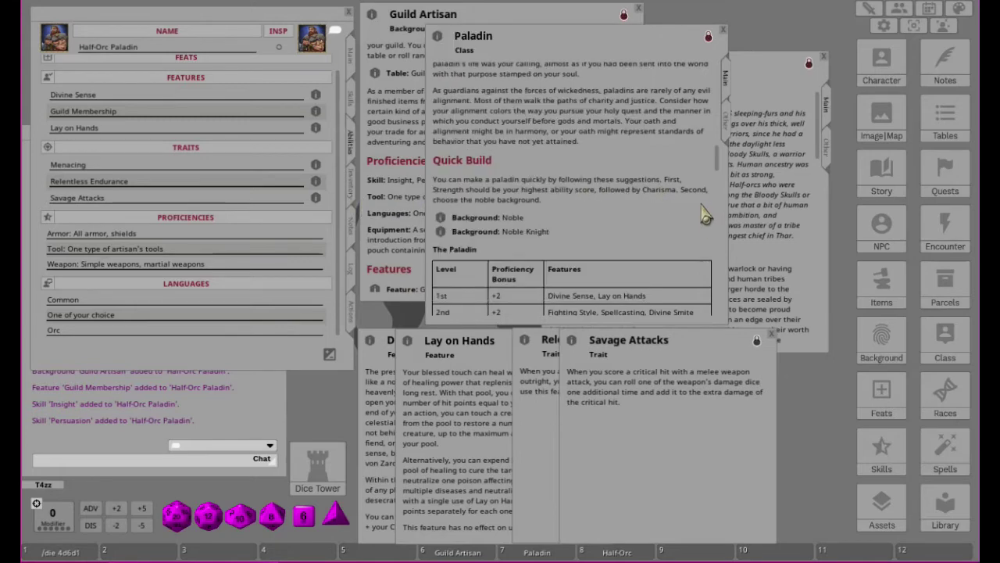
pyautogui.scroll(-15, 704, 215)
pyautogui.scroll(1, 687, 205)
pyautogui.scroll(-3, 688, 205)
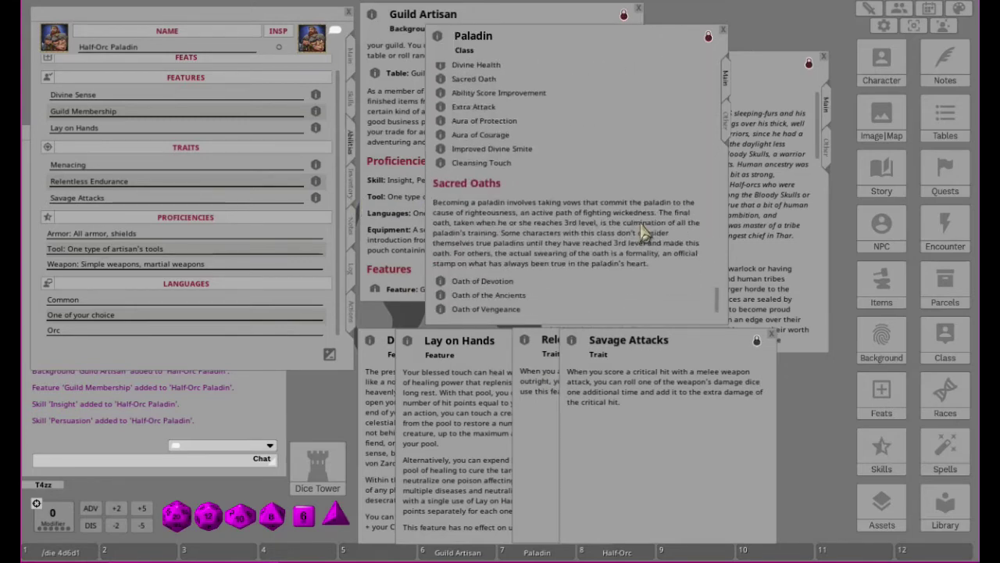
pyautogui.scroll(3, 644, 227)
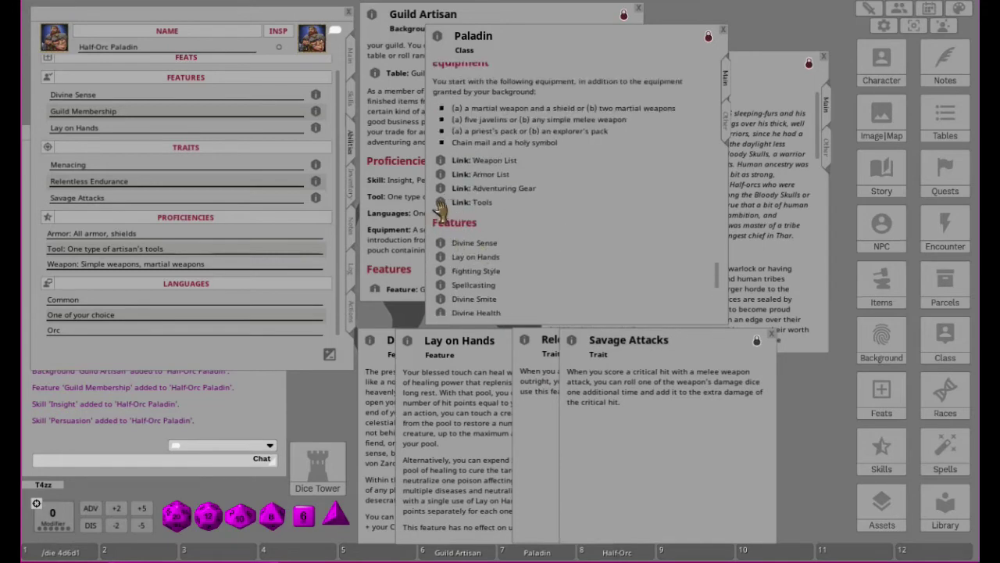
pyautogui.click(440, 202)
pyautogui.moveTo(791, 69); pyautogui.dragTo(711, 56)
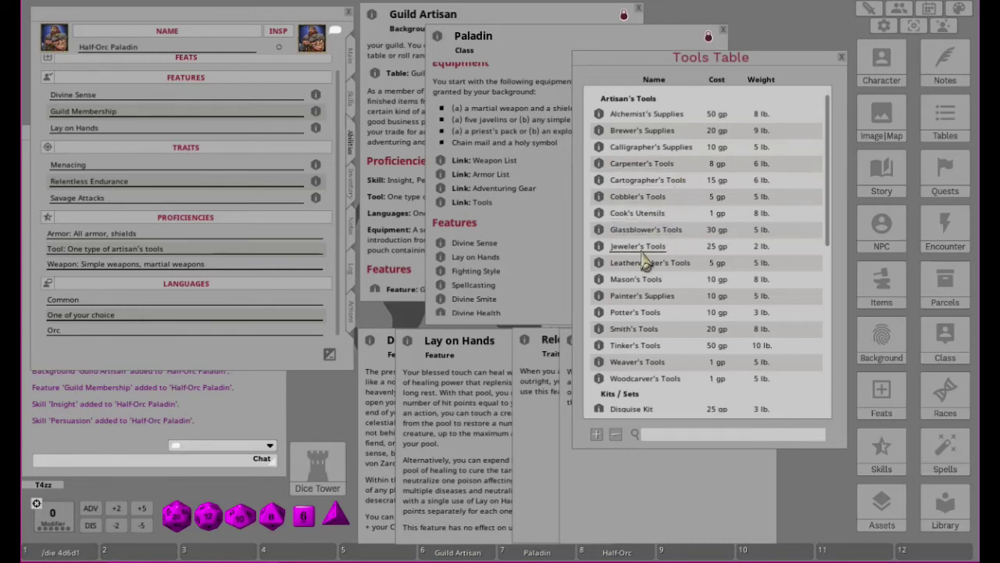
# Open the Smith's Tools entry from the Tools table and position its window between the character sheet and the table.
pyautogui.click(633, 331)
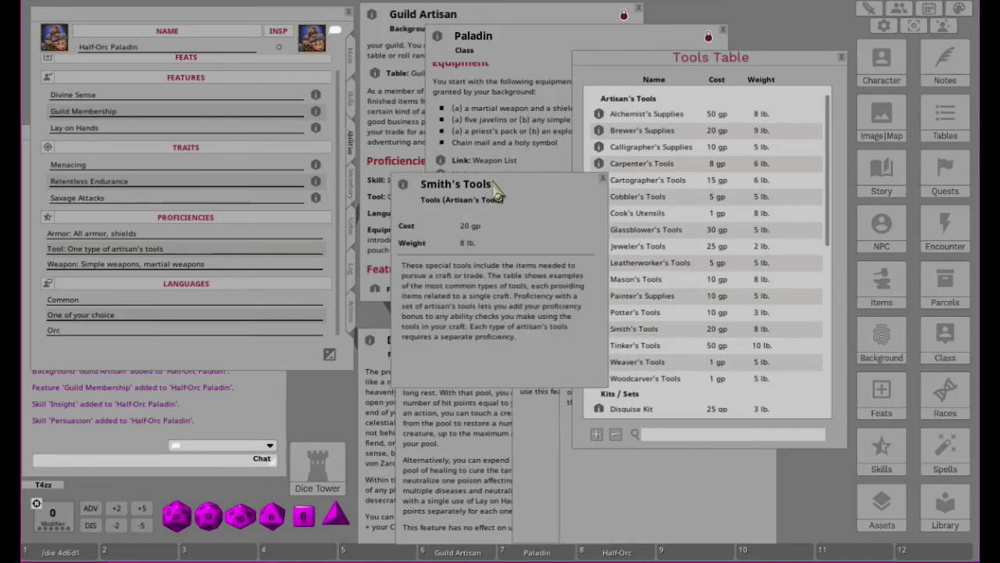
pyautogui.moveTo(497, 198); pyautogui.dragTo(518, 207)
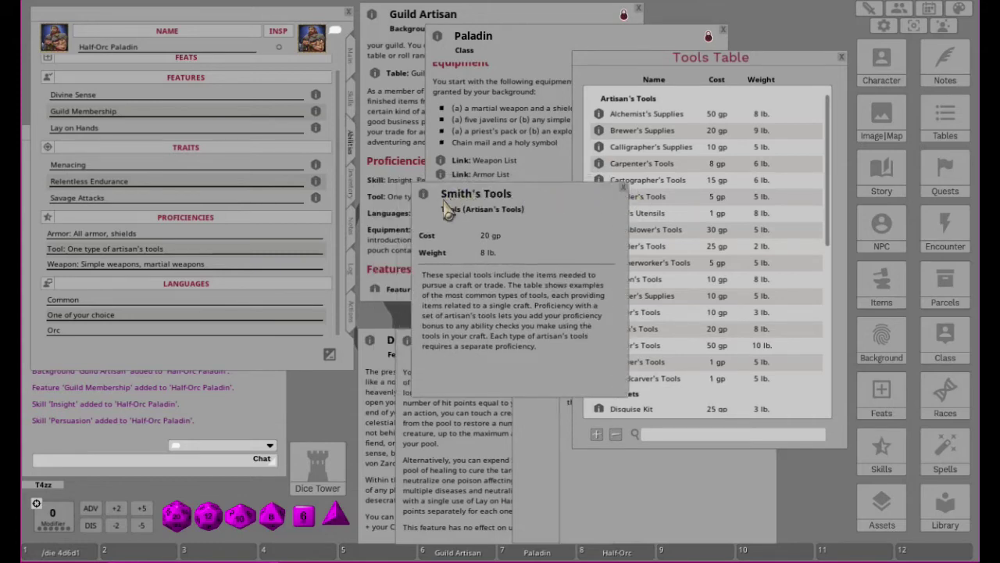
pyautogui.moveTo(447, 206); pyautogui.dragTo(427, 171)
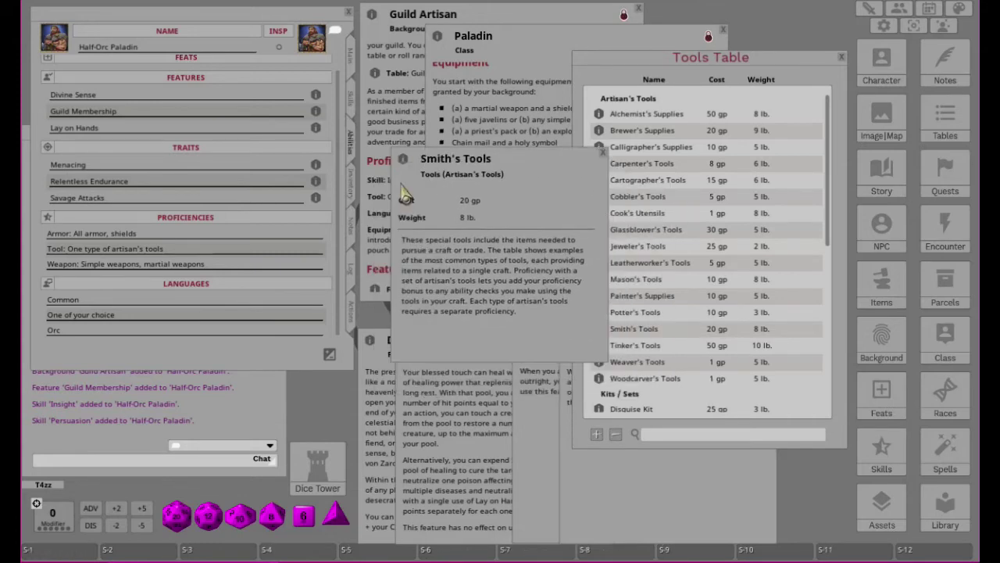
# Replace the character's generic artisan's tool proficiency with "Smith's Tools".
pyautogui.click(183, 249)
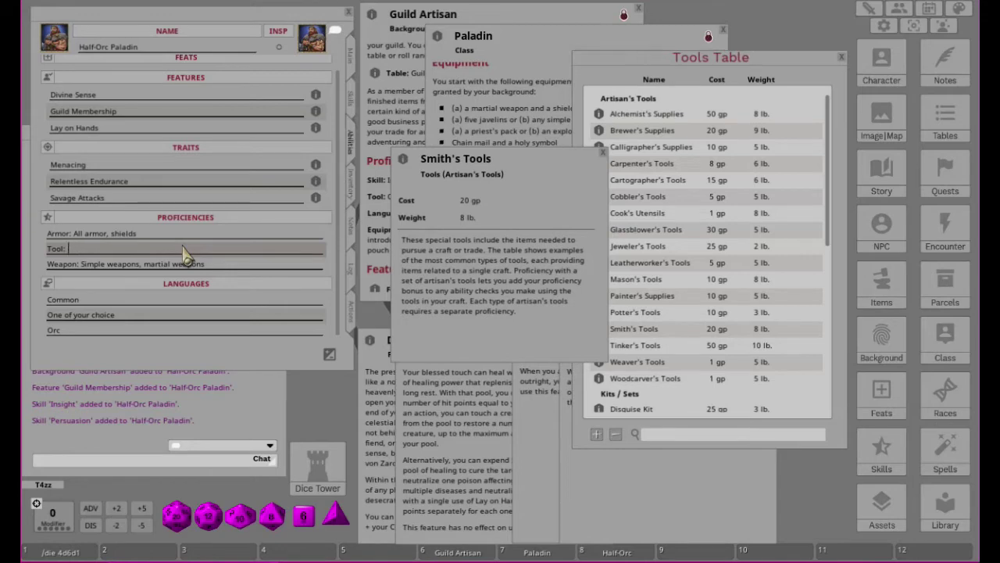
pyautogui.press('shift')
pyautogui.write("Smith's R")
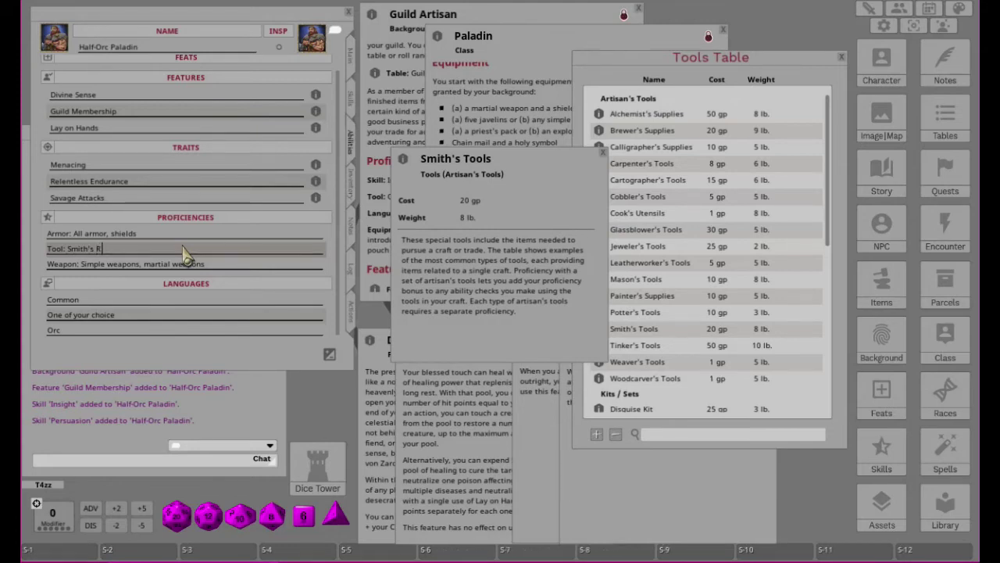
pyautogui.press('BackSpace')
pyautogui.write('Tool')
pyautogui.write('sa')
pyautogui.press('BackSpace')
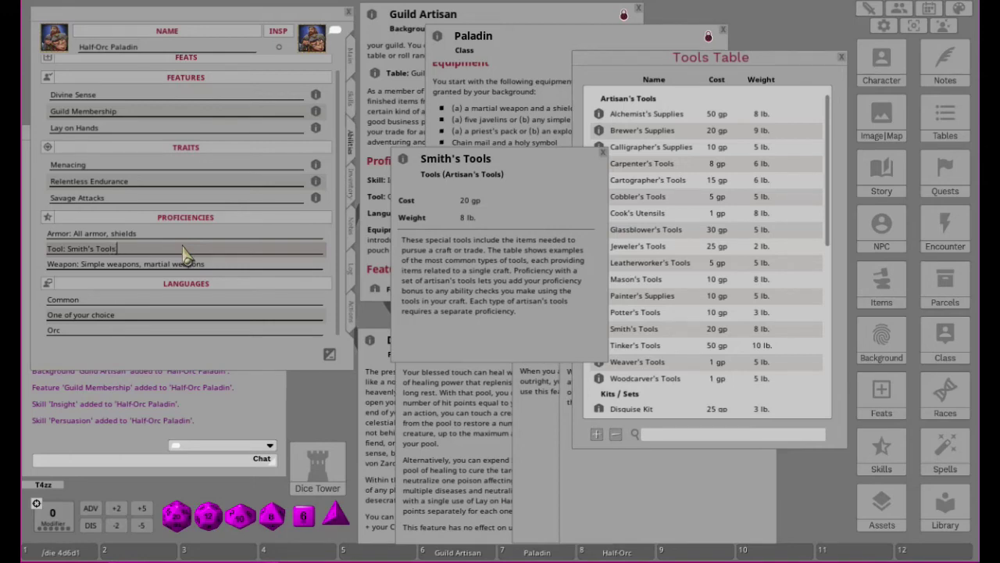
# Copy the text "Smith's Tools" from the tool proficiency entry.
pyautogui.hotkey('shift', 'Left')
pyautogui.hotkey('shift', 'Left')
pyautogui.hotkey('shift', 'Left')
pyautogui.hotkey('shift', 'Left')
pyautogui.hotkey('shift', 'Left')
pyautogui.hotkey('shift', 'Left')
pyautogui.hotkey('shift', 'Left')
pyautogui.hotkey('shift', 'Left')
pyautogui.hotkey('shift', 'Left')
pyautogui.hotkey('shift', 'Left')
pyautogui.hotkey('shift', 'Left')
pyautogui.hotkey('shift', 'Left')
pyautogui.hotkey('shift', 'Left')
pyautogui.hotkey('ctrl', 'c')
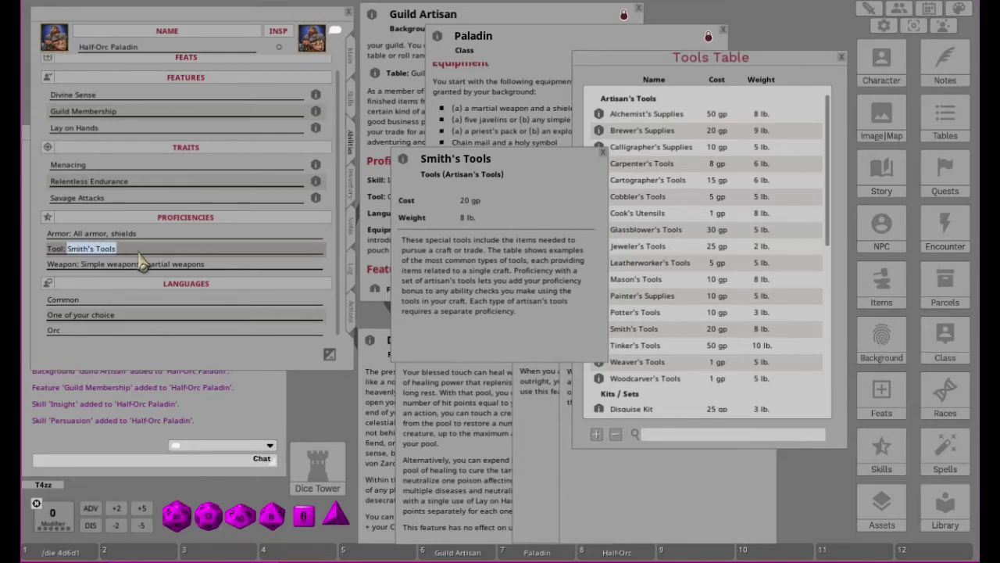
# Add a proficient custom skill named "Smith's Tools" with the Int stat to the skill list, and close the Smith's Tools record.
pyautogui.click(351, 105)
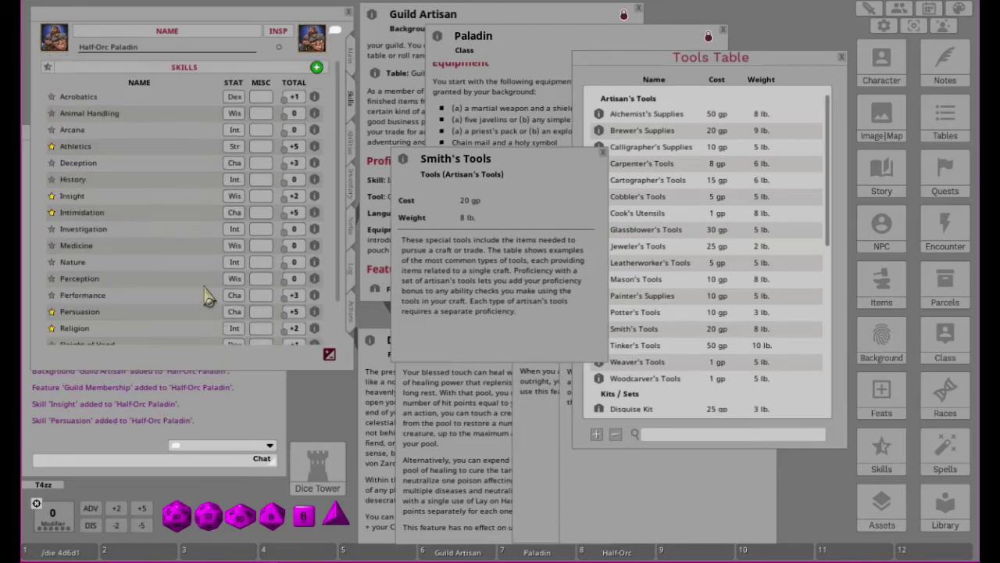
pyautogui.scroll(3, 328, 101)
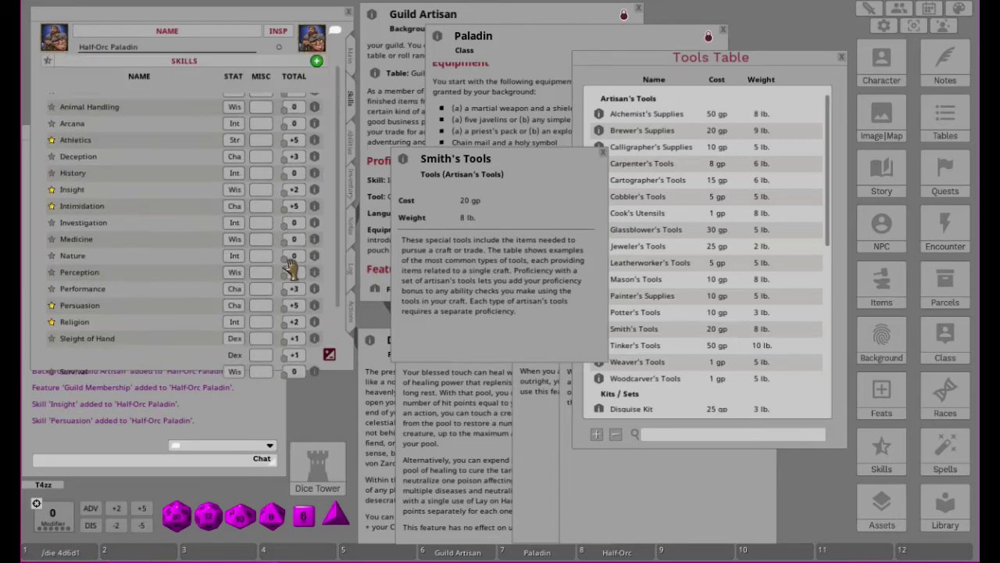
pyautogui.click(316, 68)
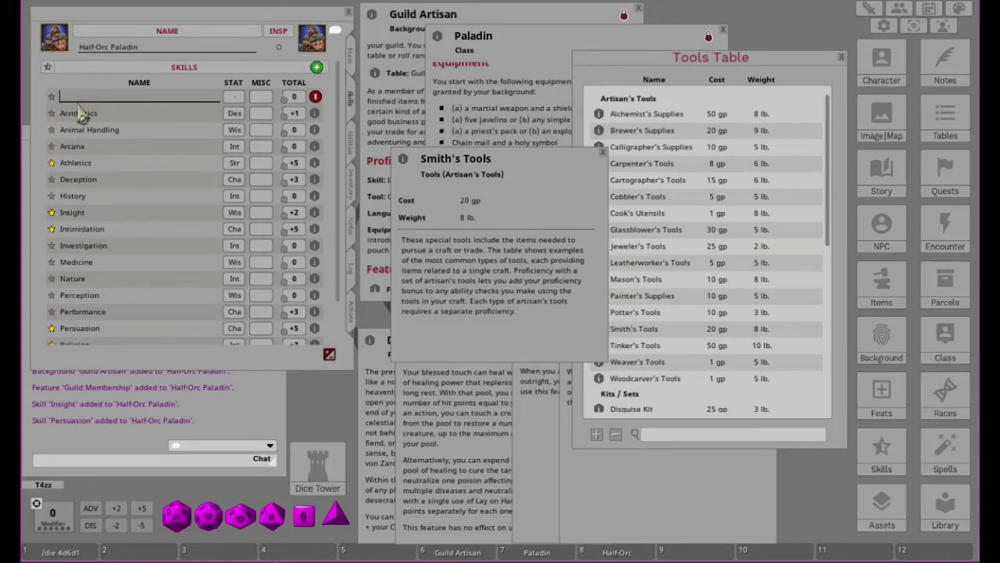
pyautogui.click(234, 97)
pyautogui.click(234, 98)
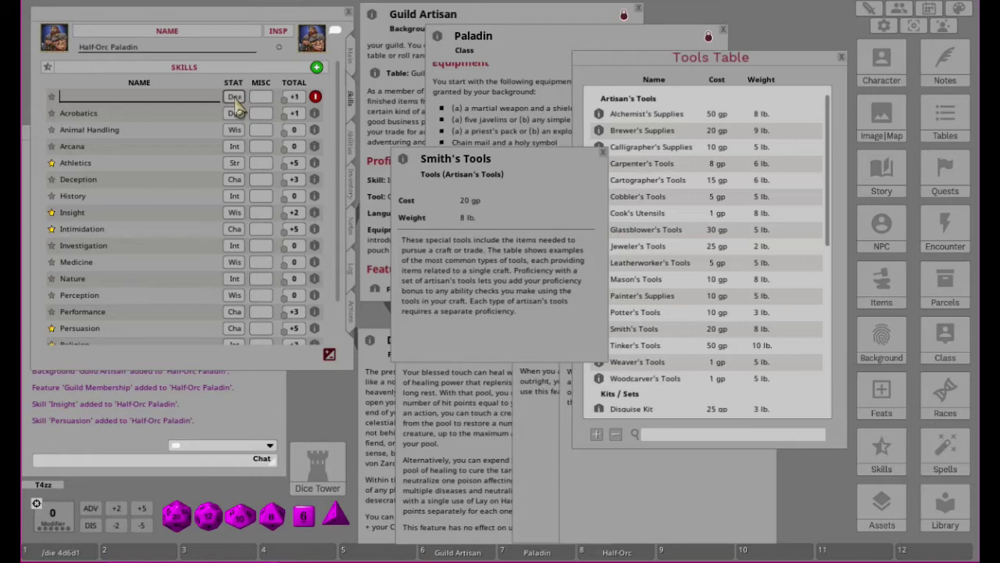
pyautogui.click(51, 97)
pyautogui.hotkey('ctrl', 'v')
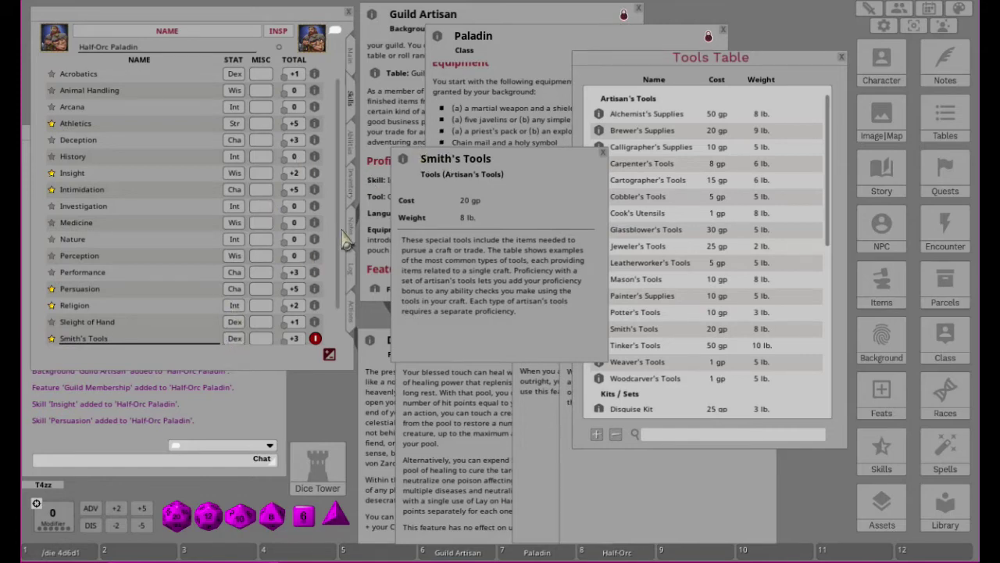
pyautogui.click(329, 355)
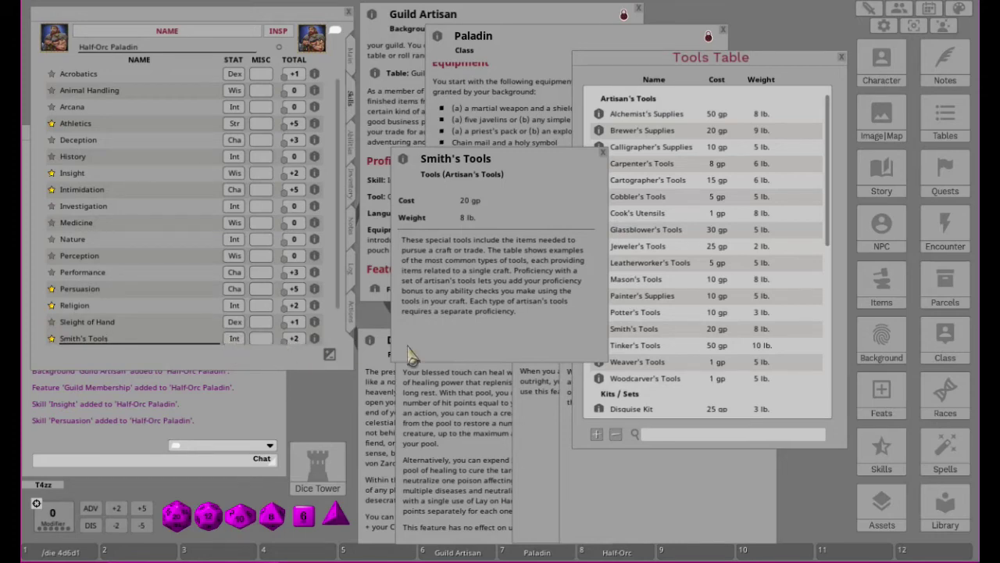
pyautogui.click(603, 154)
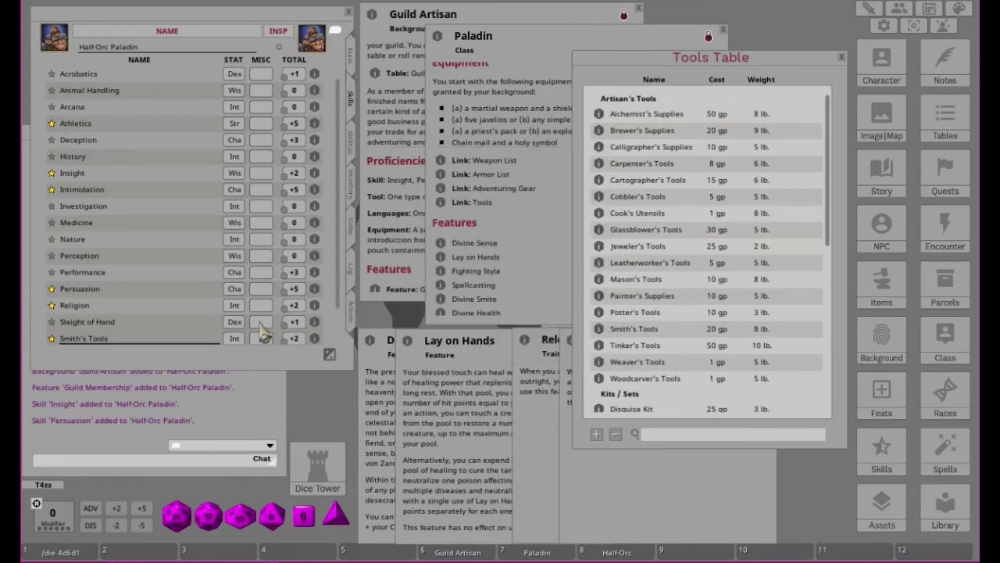
# Replace the "One of your choice" entry in the character's languages with a specific language beginning with "Ce".
pyautogui.click(352, 154)
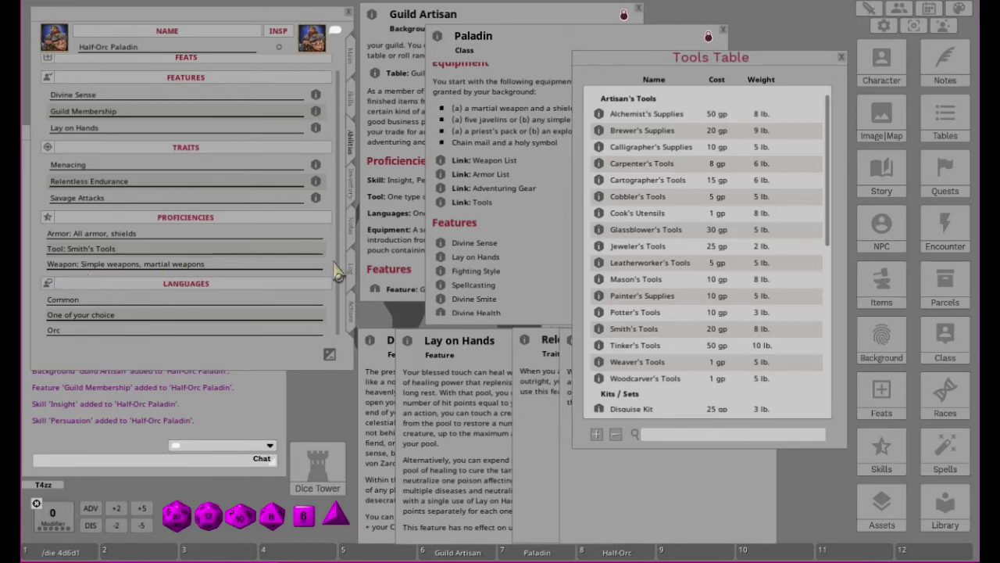
pyautogui.click(133, 319)
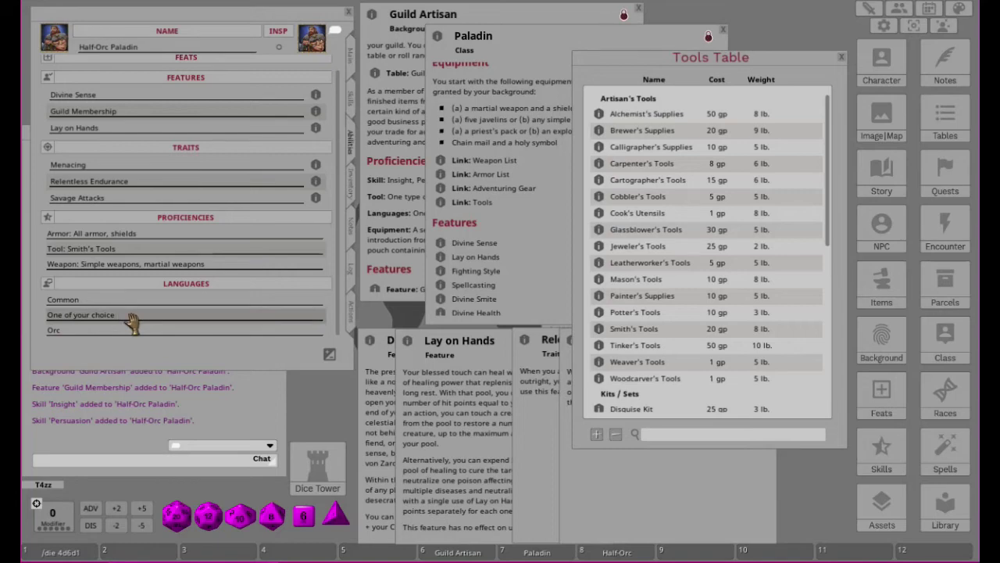
pyautogui.press('BackSpace')
pyautogui.press('BackSpace')
pyautogui.press('BackSpace')
pyautogui.press('BackSpace')
pyautogui.press('BackSpace')
pyautogui.press('BackSpace')
pyautogui.press('BackSpace')
pyautogui.press('BackSpace')
pyautogui.press('BackSpace')
pyautogui.press('BackSpace')
pyautogui.press('BackSpace')
pyautogui.press('BackSpace')
pyautogui.press('BackSpace')
pyautogui.press('BackSpace')
pyautogui.press('BackSpace')
pyautogui.press('BackSpace')
pyautogui.press('BackSpace')
pyautogui.press('BackSpace')
pyautogui.write('Ce')
# Label the treasure slots in the character's inventory CP, SP, EP, GP and PP.
pyautogui.click(352, 201)
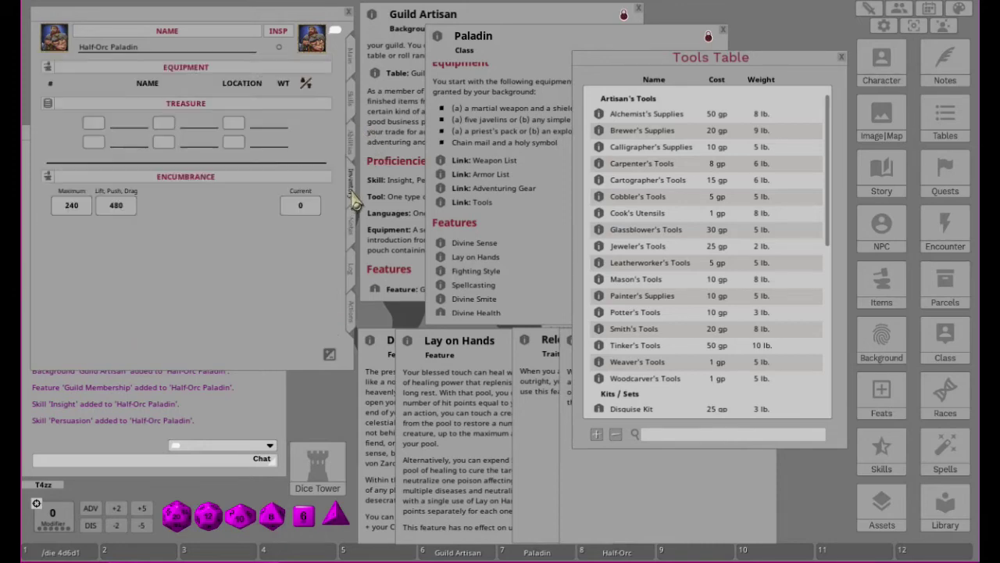
pyautogui.click(146, 127)
pyautogui.write('CP')
pyautogui.click(202, 126)
pyautogui.press('shift')
pyautogui.write('SP')
pyautogui.click(266, 133)
pyautogui.write('EP')
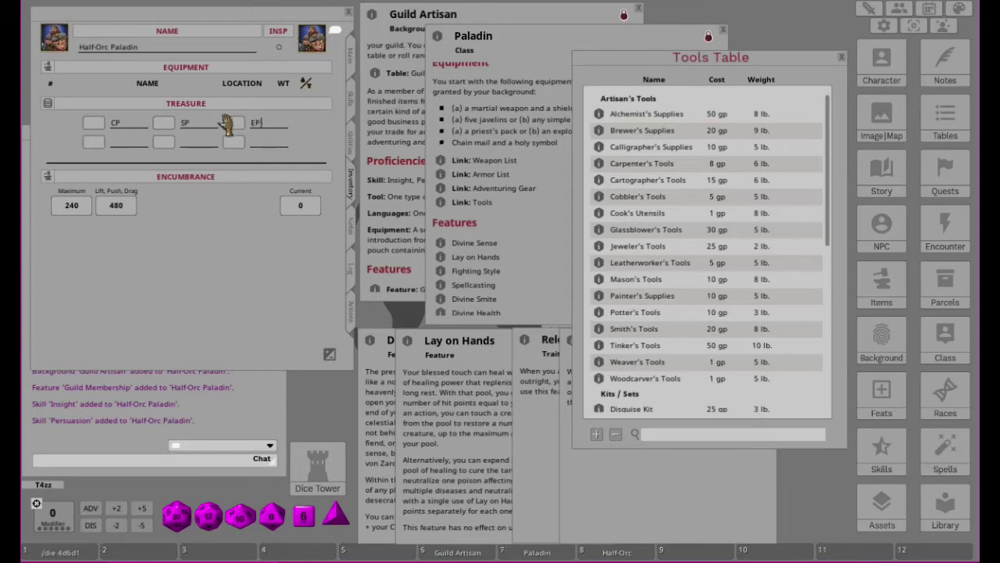
pyautogui.click(125, 148)
pyautogui.write('GP')
pyautogui.click(189, 146)
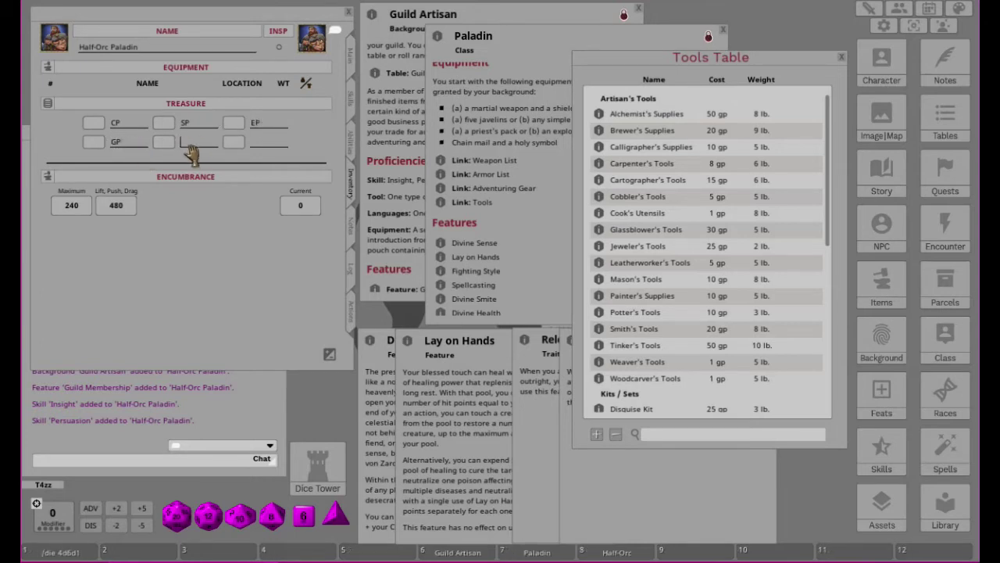
pyautogui.write('PP')
# Check the Guild Artisan background's starting equipment, and add Smith's Tools from the Tools Table to the character's inventory.
pyautogui.click(446, 37)
pyautogui.click(444, 12)
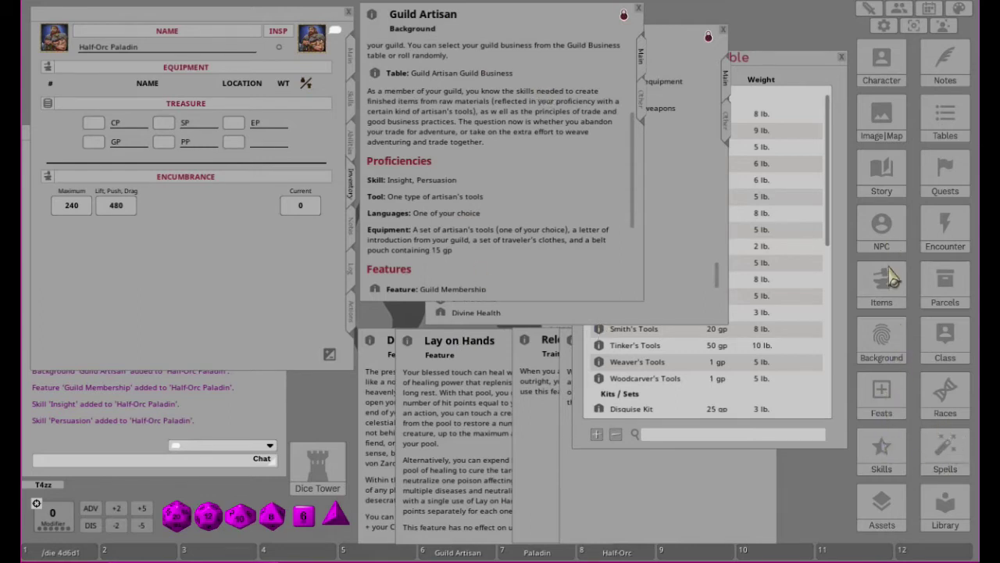
pyautogui.scroll(-4, 525, 195)
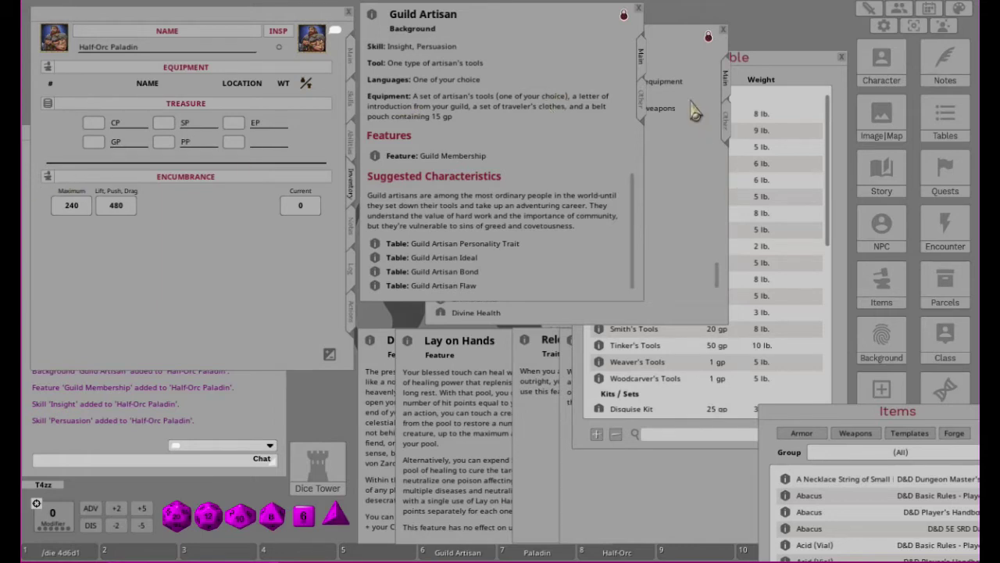
pyautogui.click(778, 72)
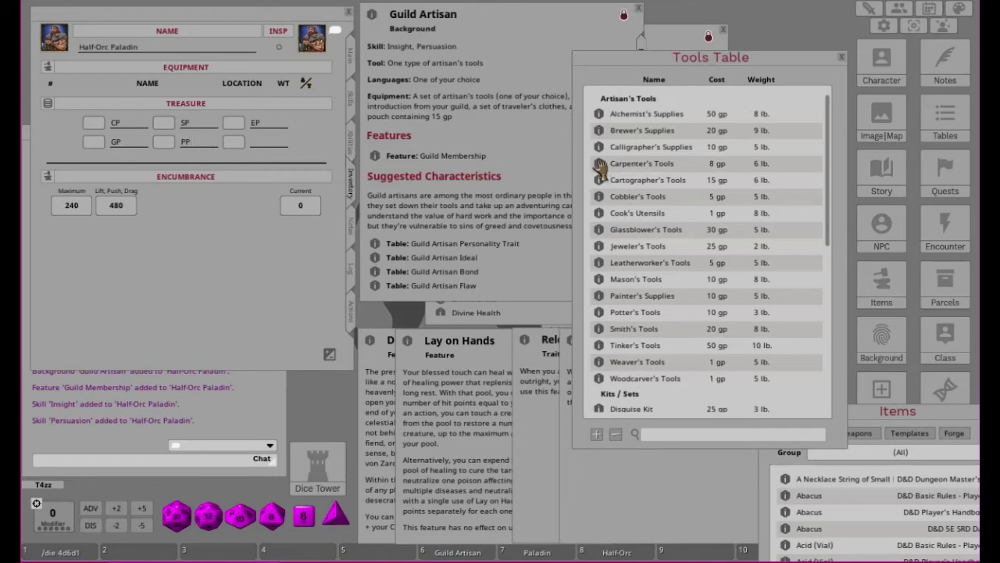
pyautogui.moveTo(599, 328); pyautogui.dragTo(191, 290)
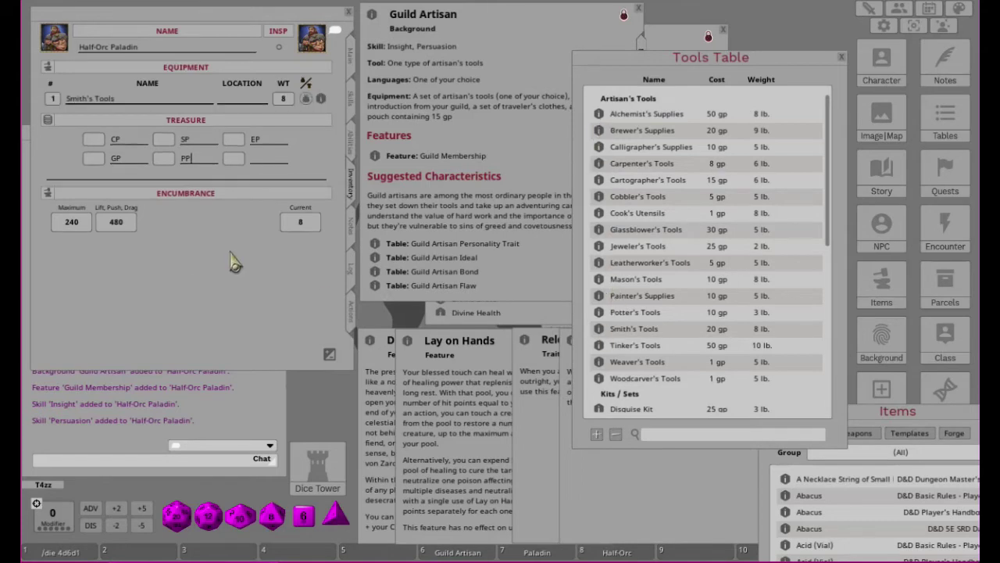
pyautogui.click(842, 57)
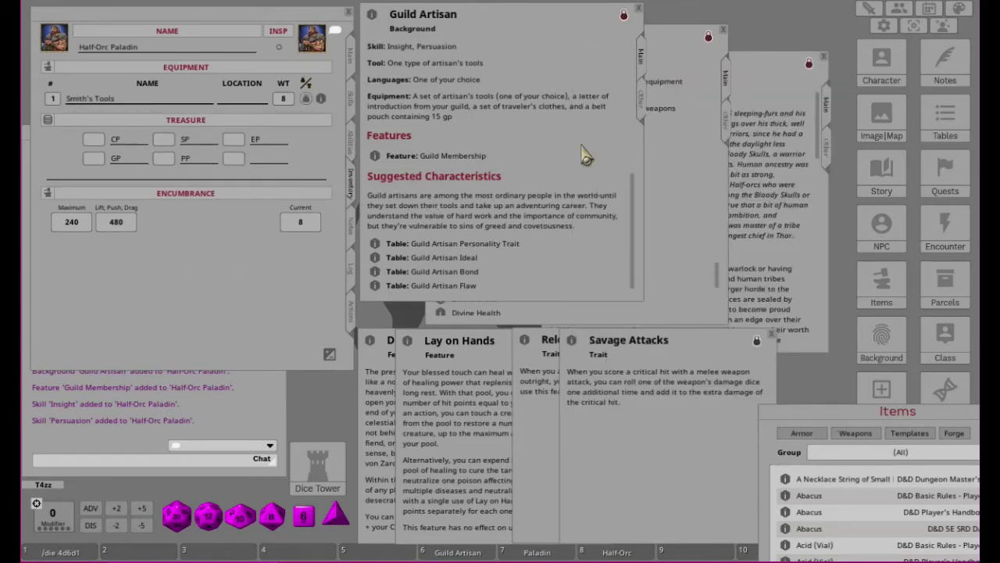
# Position and widen the Items list, search it for "paper", and add Paper (One Sheet) to the inventory.
pyautogui.moveTo(878, 400); pyautogui.dragTo(532, 177)
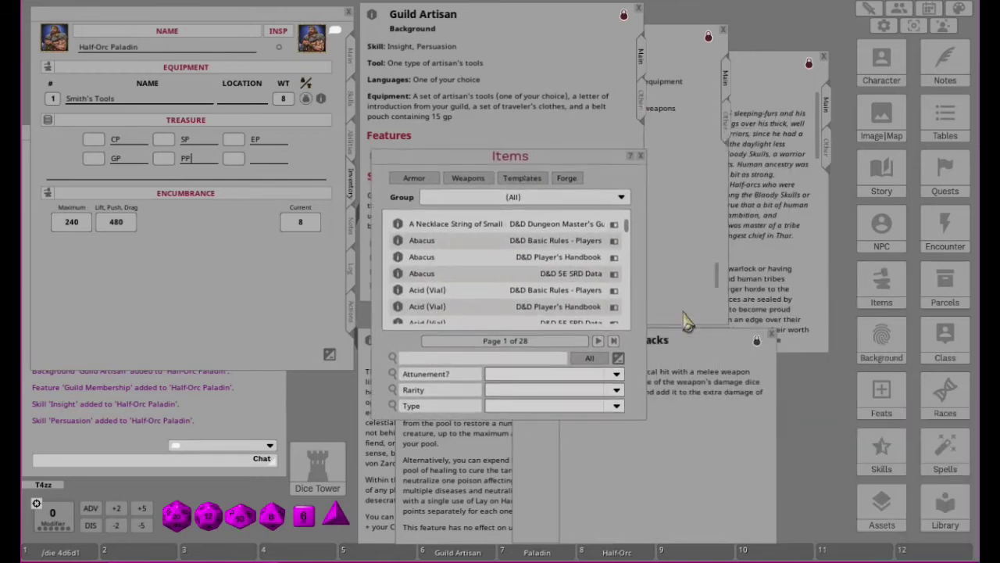
pyautogui.moveTo(648, 314); pyautogui.dragTo(938, 333)
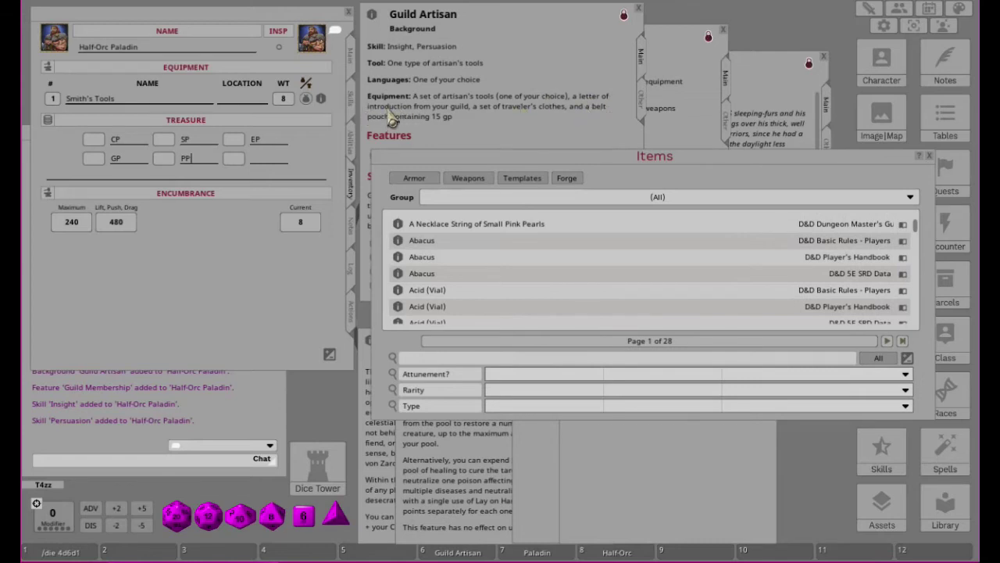
pyautogui.click(497, 358)
pyautogui.write('paper')
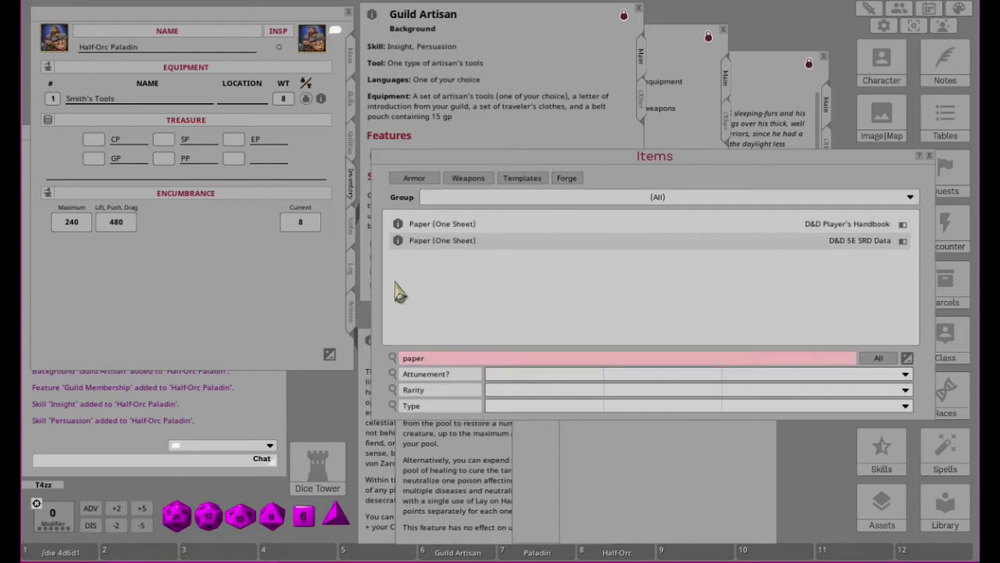
pyautogui.moveTo(397, 246); pyautogui.dragTo(133, 139)
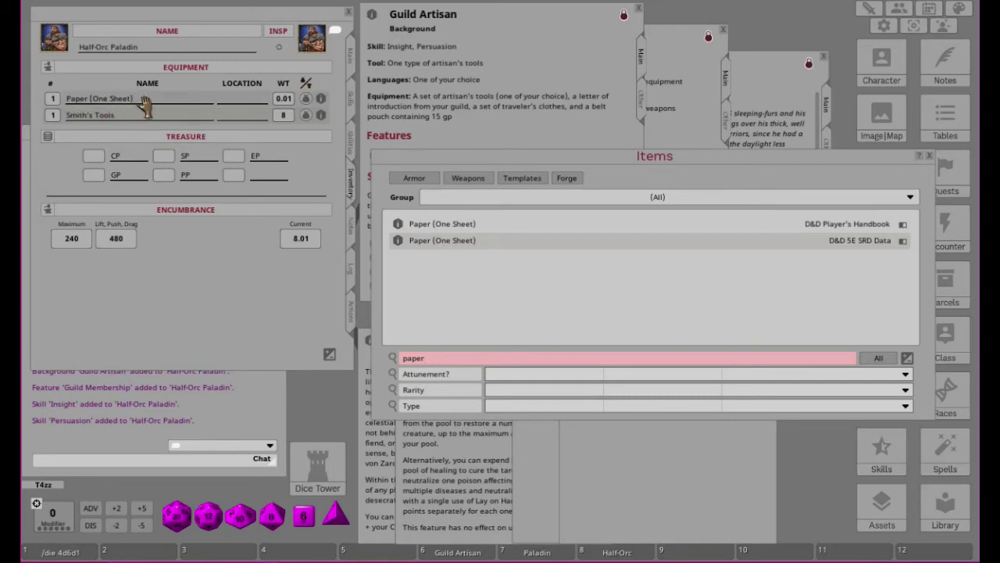
# Rename the Paper (One Sheet) inventory entry to "Intro to guild letter".
pyautogui.press('BackSpace')
pyautogui.press('BackSpace')
pyautogui.press('BackSpace')
pyautogui.press('BackSpace')
pyautogui.press('BackSpace')
pyautogui.press('BackSpace')
pyautogui.press('BackSpace')
pyautogui.press('BackSpace')
pyautogui.press('BackSpace')
pyautogui.press('BackSpace')
pyautogui.press('BackSpace')
pyautogui.press('BackSpace')
pyautogui.press('BackSpace')
pyautogui.press('BackSpace')
pyautogui.press('BackSpace')
pyautogui.press('BackSpace')
pyautogui.press('BackSpace')
pyautogui.press('shift')
pyautogui.write('Intro to guild letter')
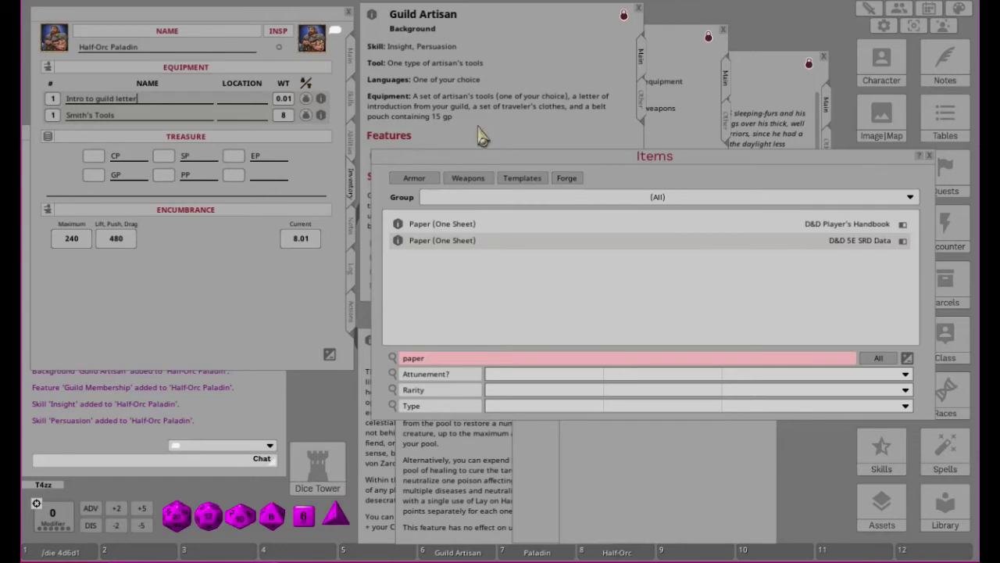
# Search the Items list for "travel" and add Clothes, Traveler's to the inventory.
pyautogui.click(463, 359)
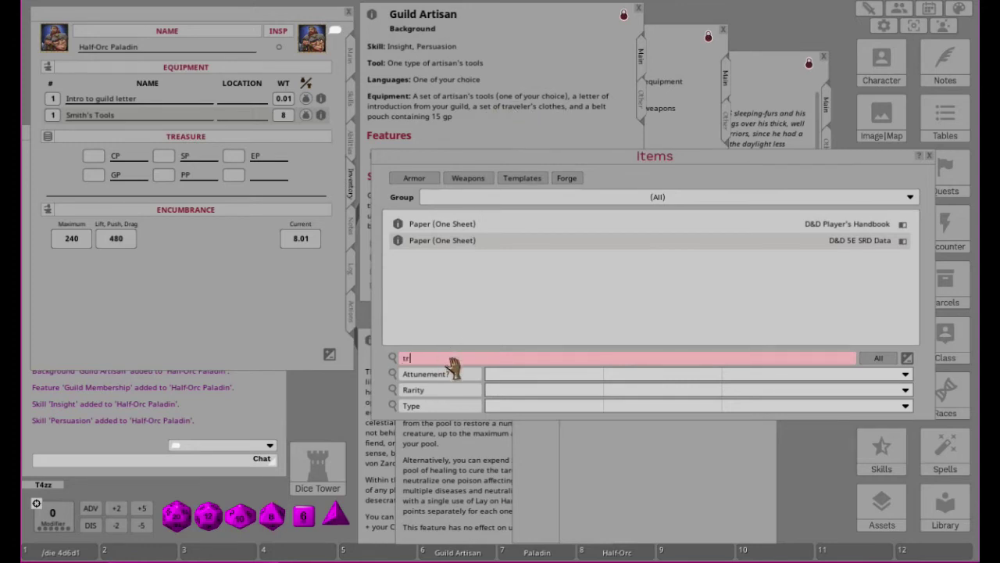
pyautogui.write('s')
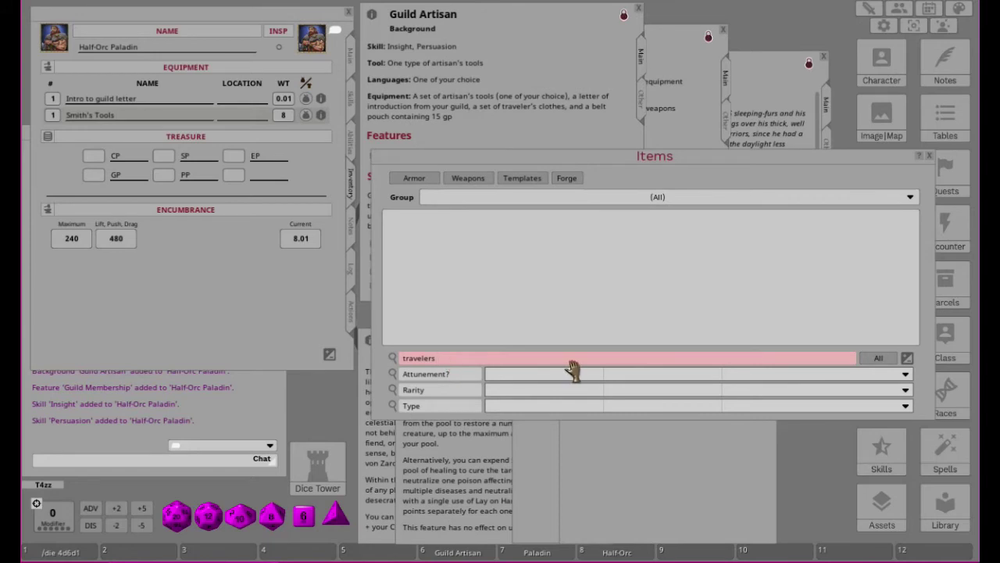
pyautogui.press('BackSpace')
pyautogui.press('BackSpace')
pyautogui.press('BackSpace')
pyautogui.press('BackSpace')
pyautogui.press('BackSpace')
pyautogui.press('BackSpace')
pyautogui.press('BackSpace')
pyautogui.press('BackSpace')
pyautogui.press('BackSpace')
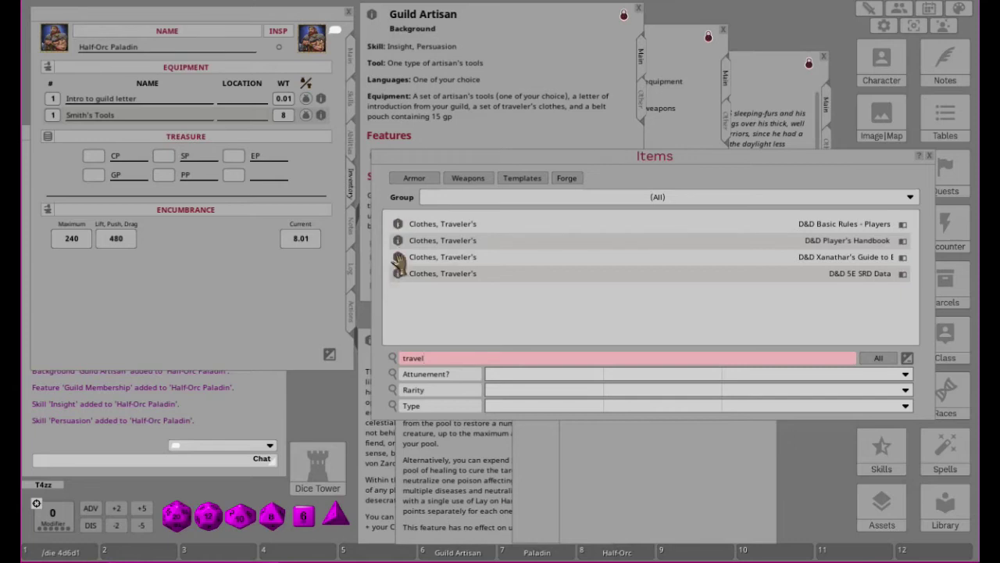
pyautogui.moveTo(399, 264); pyautogui.dragTo(205, 288)
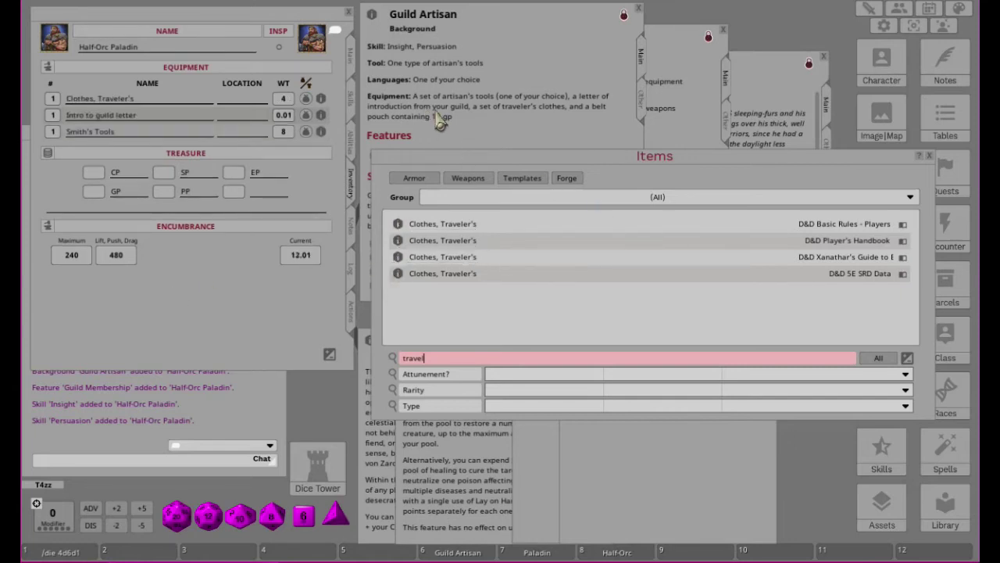
# Add a Pouch from the Items list to the inventory and set the character's GP to 15.
pyautogui.click(459, 360)
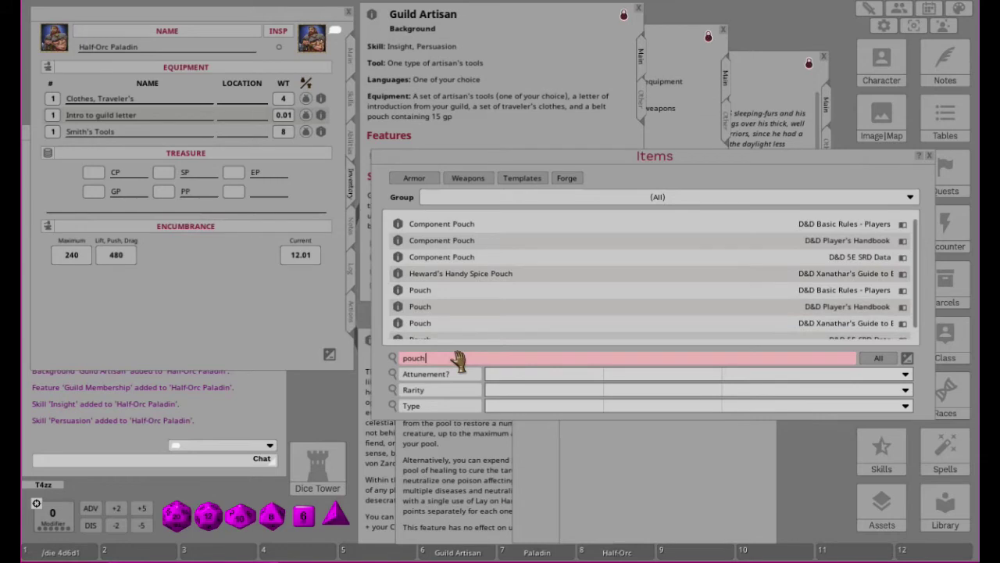
pyautogui.moveTo(399, 296); pyautogui.dragTo(186, 305)
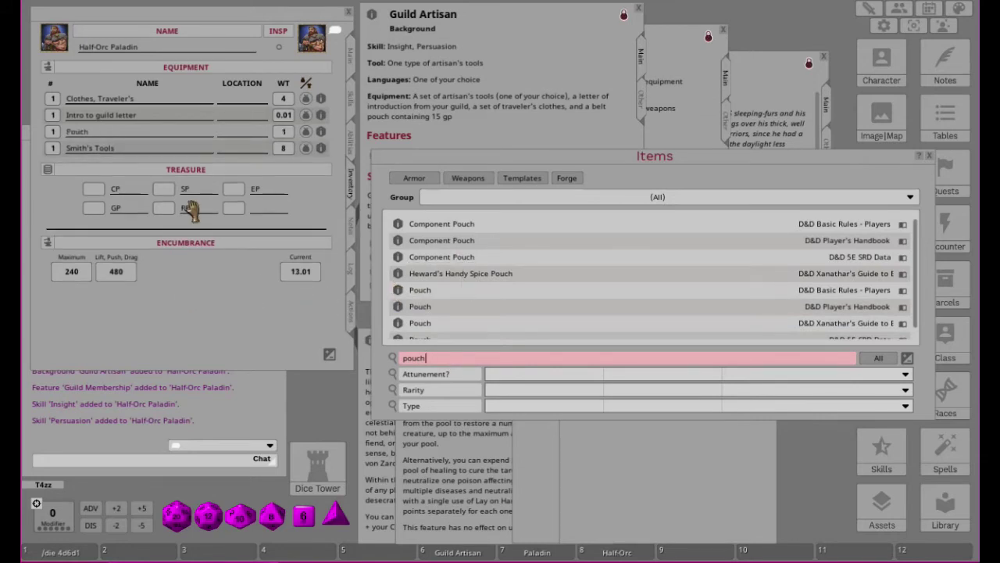
pyautogui.click(94, 209)
pyautogui.write('15')
# Set the character's alignment to "Lawful Good" in the notes section of the character sheet.
pyautogui.click(547, 68)
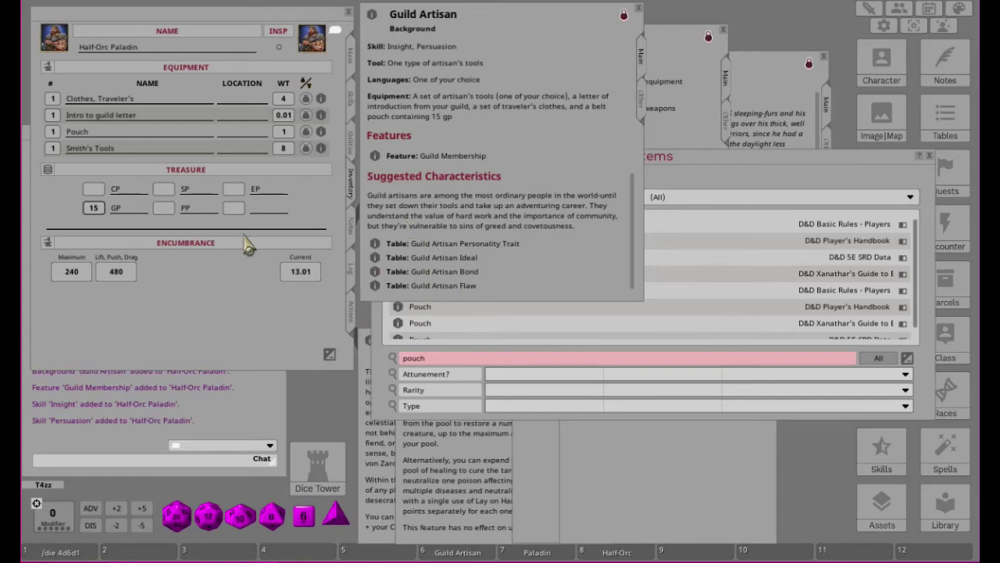
pyautogui.click(351, 226)
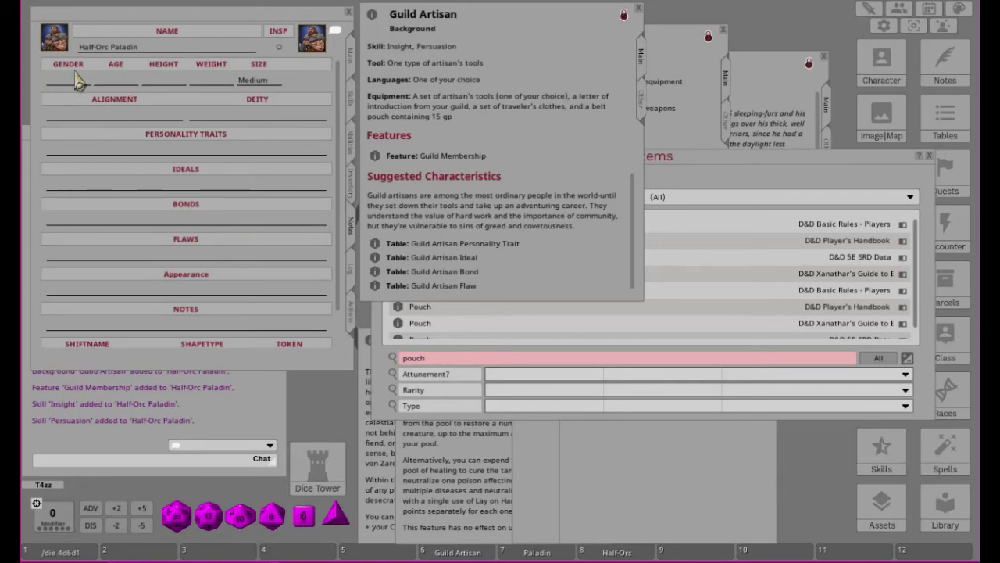
pyautogui.click(80, 116)
pyautogui.write('Lawful Good')
# Search the Items list for "shiel" and add a Shield to the character's inventory.
pyautogui.click(664, 40)
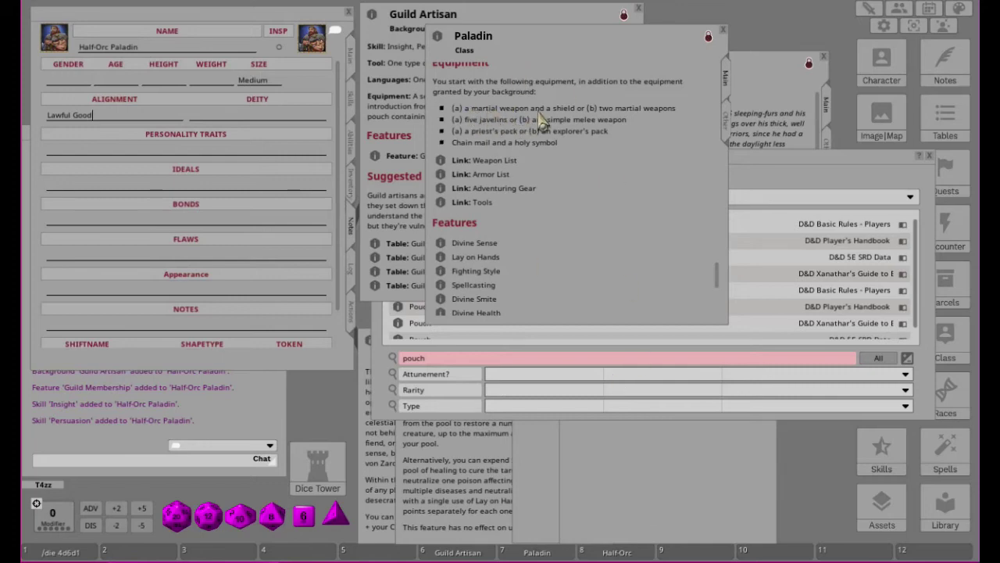
pyautogui.click(778, 162)
pyautogui.moveTo(776, 161); pyautogui.dragTo(785, 191)
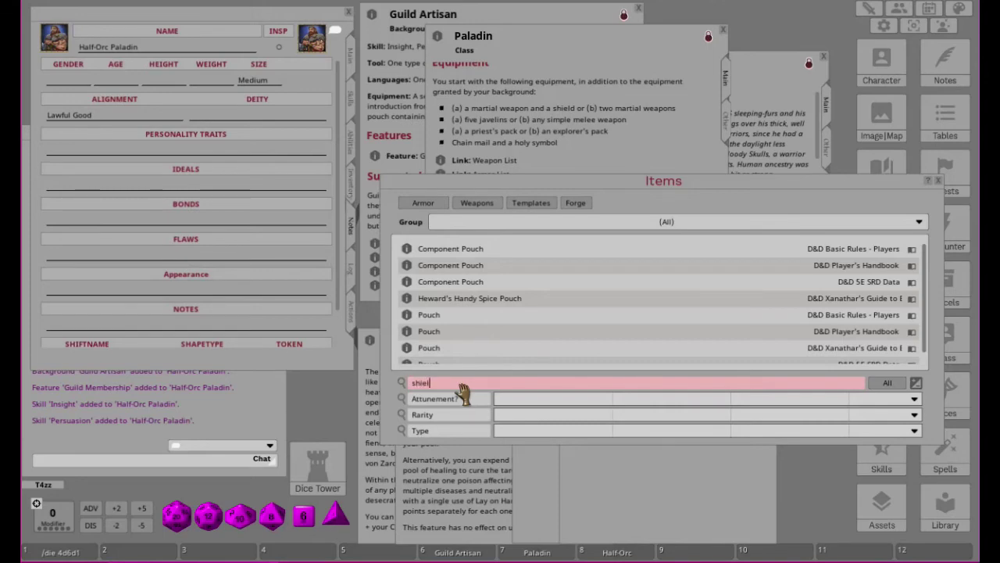
pyautogui.scroll(-3, 535, 297)
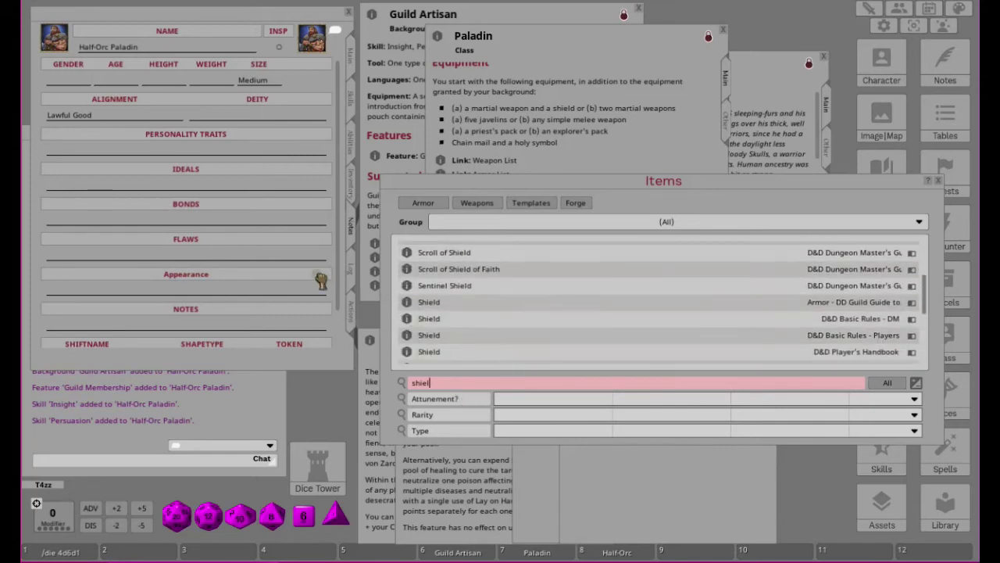
pyautogui.moveTo(459, 345); pyautogui.dragTo(306, 397)
pyautogui.click(413, 297)
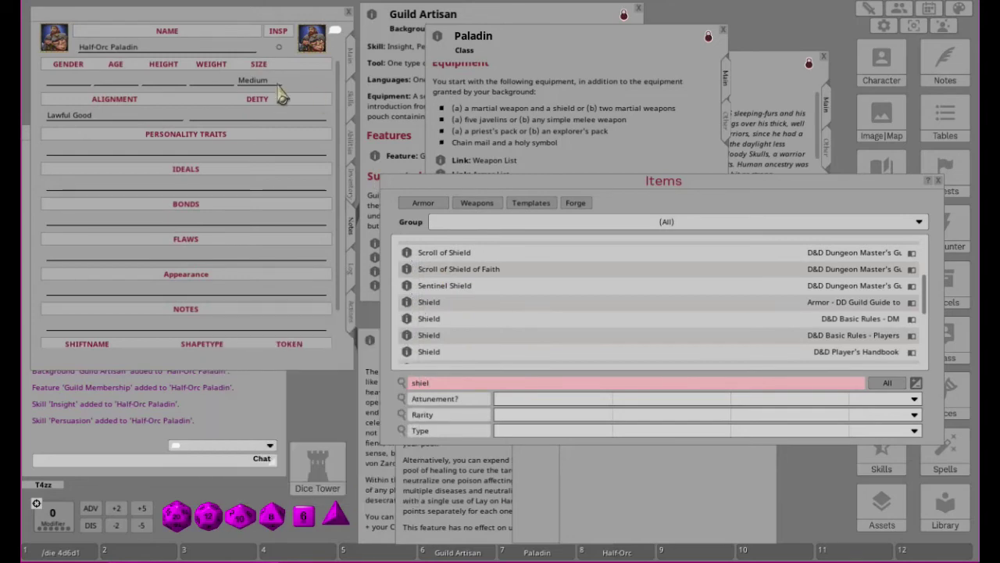
pyautogui.click(352, 184)
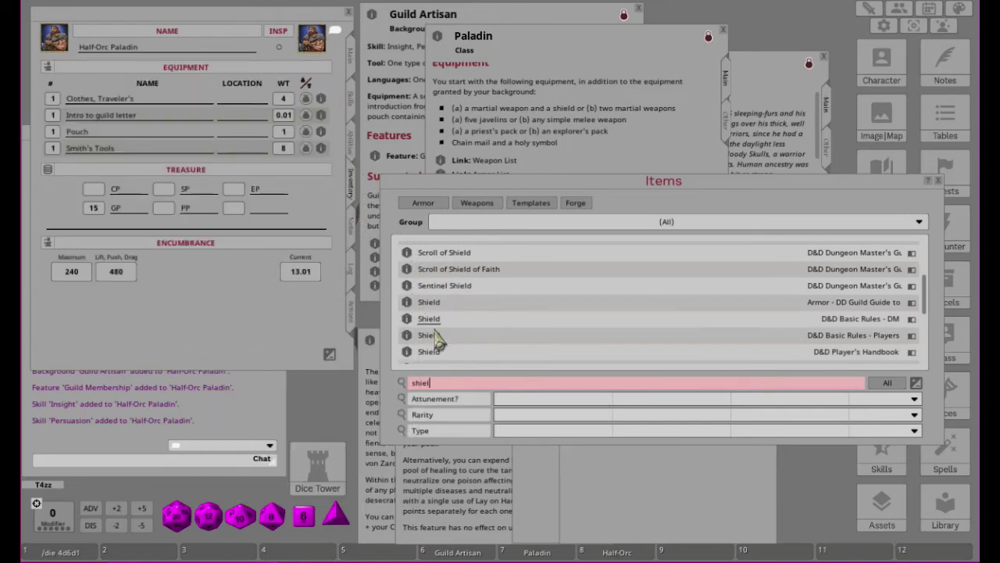
pyautogui.moveTo(402, 303); pyautogui.dragTo(229, 316)
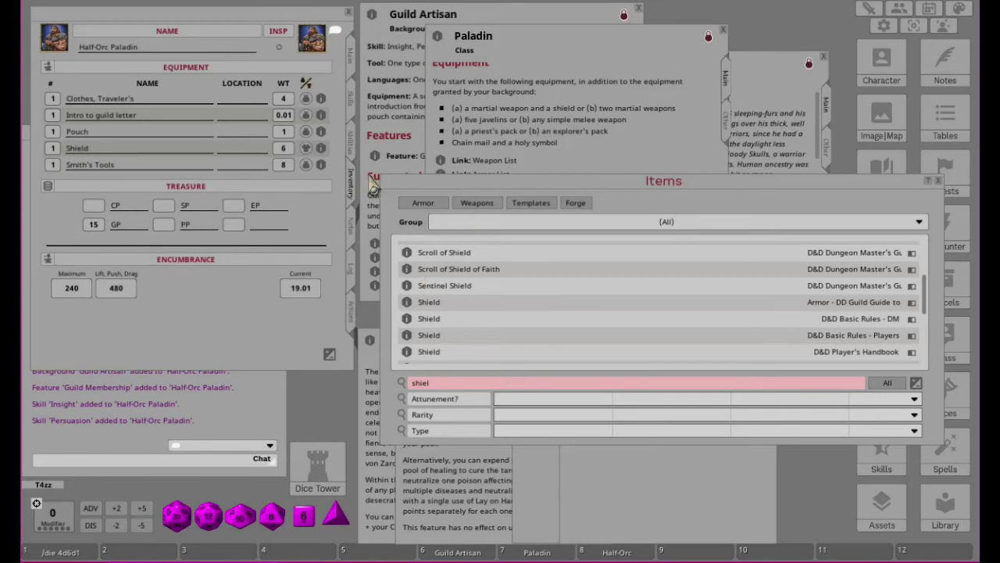
# Add a Battleaxe to the inventory from the weapon list linked in the Paladin's starting equipment.
pyautogui.click(590, 102)
pyautogui.click(440, 161)
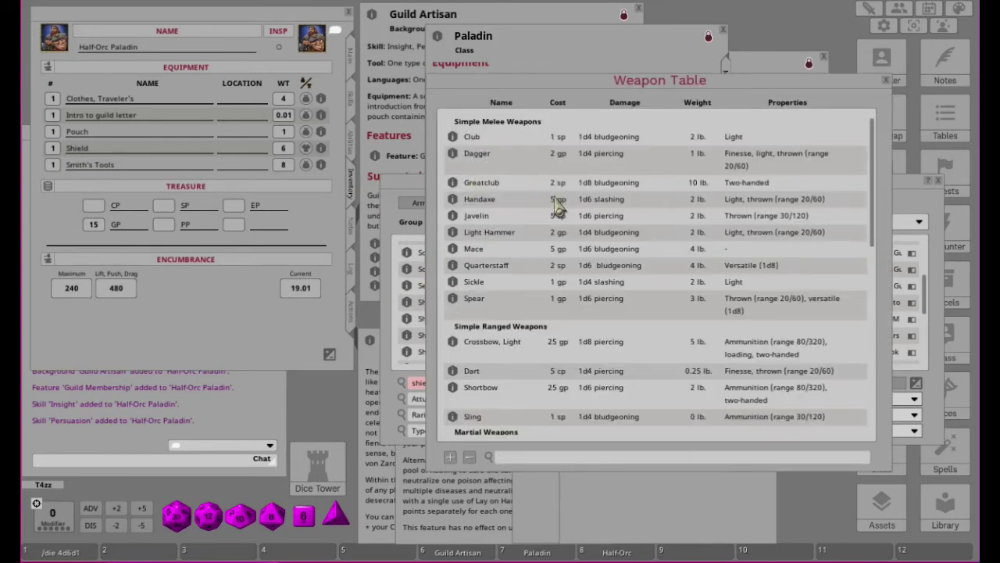
pyautogui.scroll(-3, 600, 231)
pyautogui.scroll(-5, 596, 238)
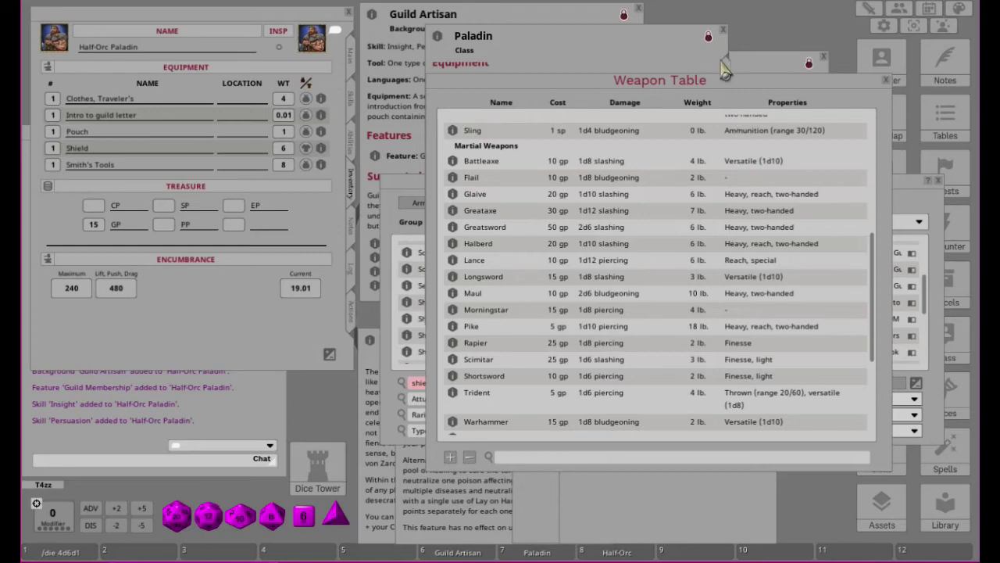
pyautogui.moveTo(454, 162); pyautogui.dragTo(181, 148)
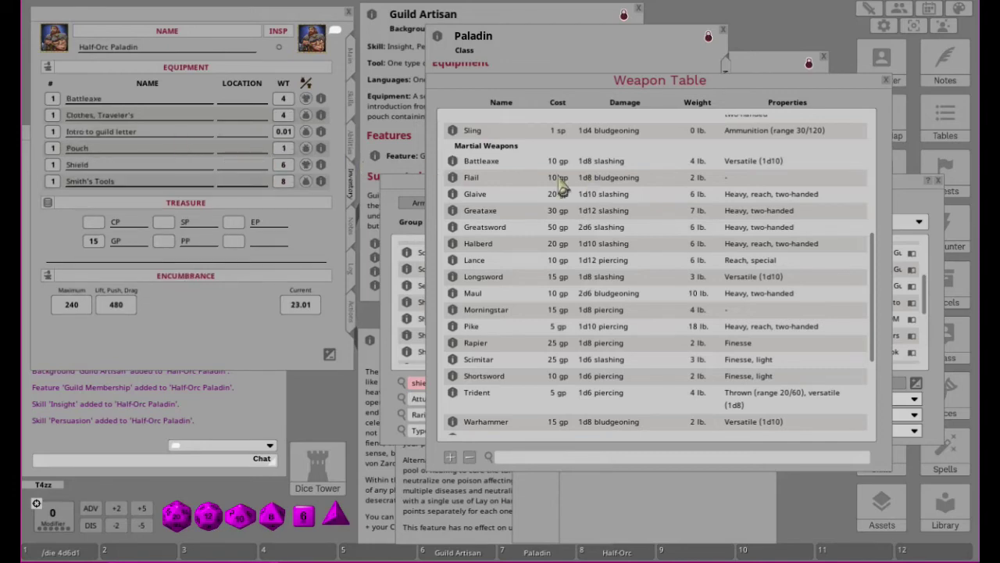
pyautogui.click(886, 79)
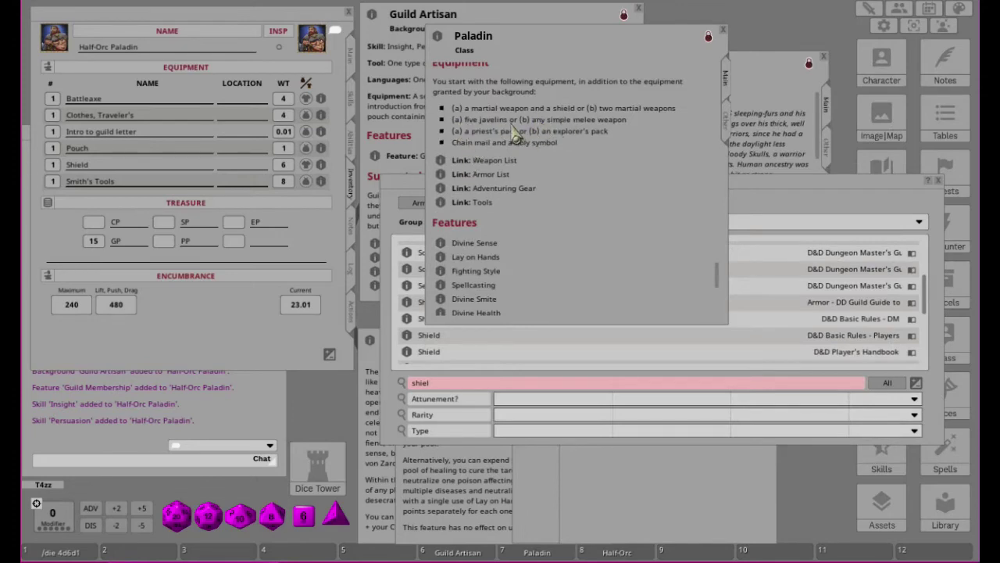
# Open the weapon list linked in the Paladin's starting equipment again to choose a simple melee weapon.
pyautogui.click(769, 188)
pyautogui.scroll(3, 544, 285)
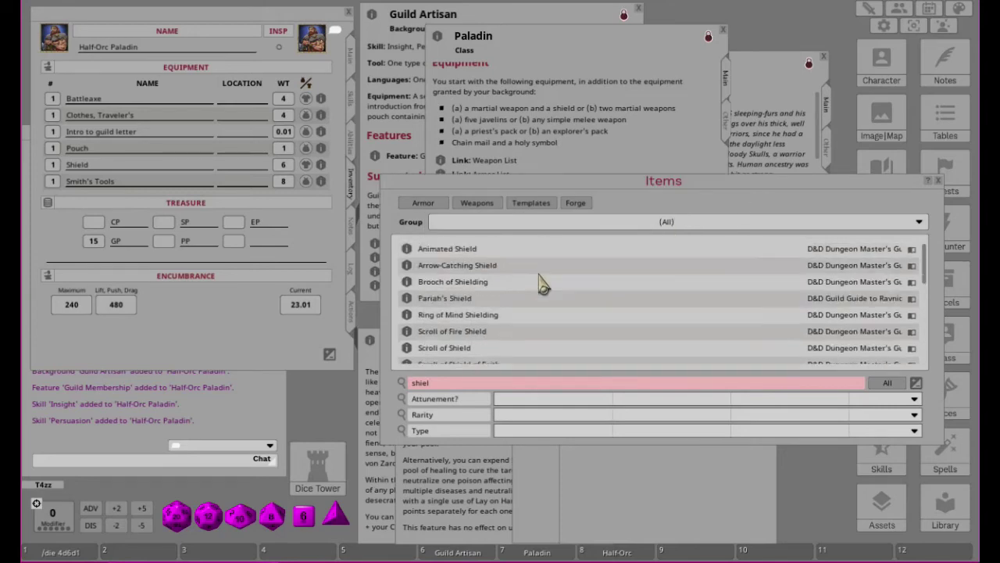
pyautogui.scroll(-1, 543, 285)
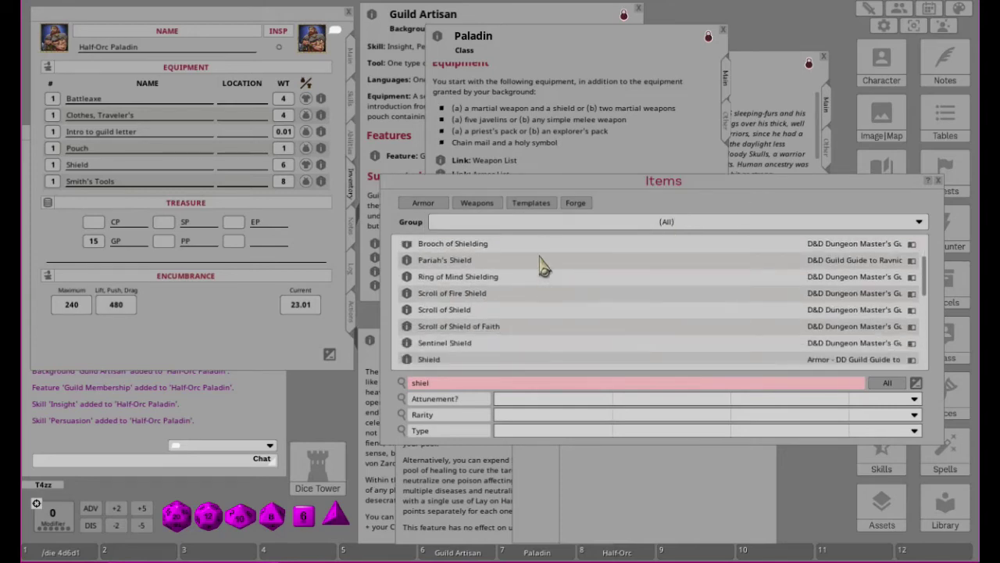
pyautogui.scroll(1, 543, 285)
pyautogui.scroll(-1, 559, 117)
pyautogui.click(440, 141)
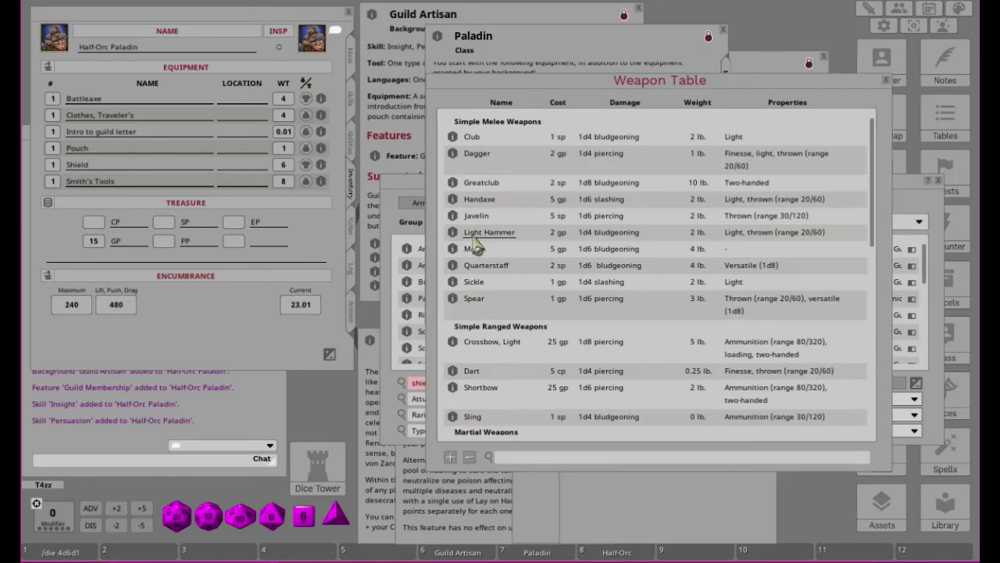
pyautogui.moveTo(311, 182); pyautogui.dragTo(219, 176)
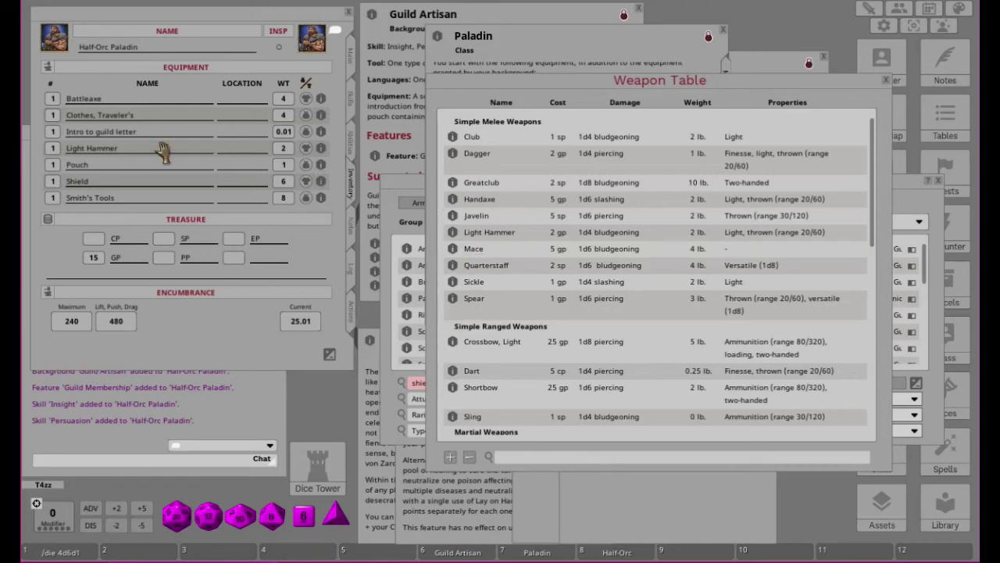
pyautogui.click(329, 354)
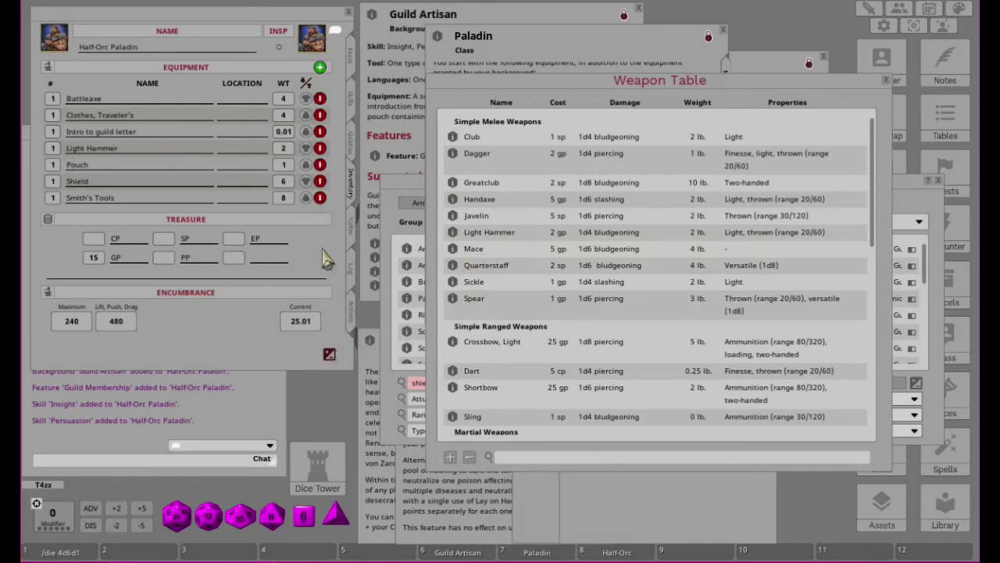
pyautogui.click(320, 150)
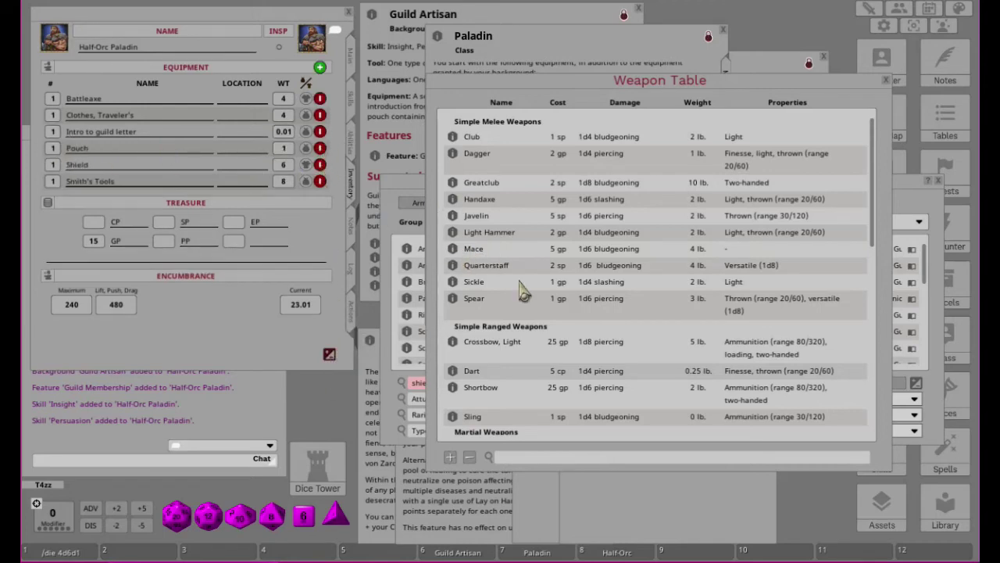
pyautogui.click(329, 354)
# Add a Mace from the Weapon Table to the inventory and check the weapons in the character's actions.
pyautogui.moveTo(453, 250); pyautogui.dragTo(142, 150)
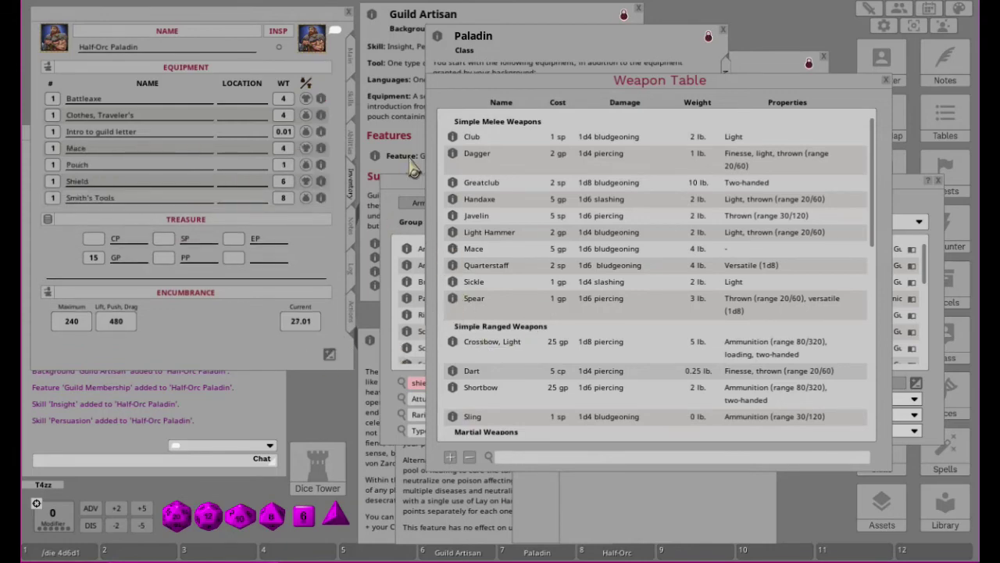
pyautogui.click(350, 313)
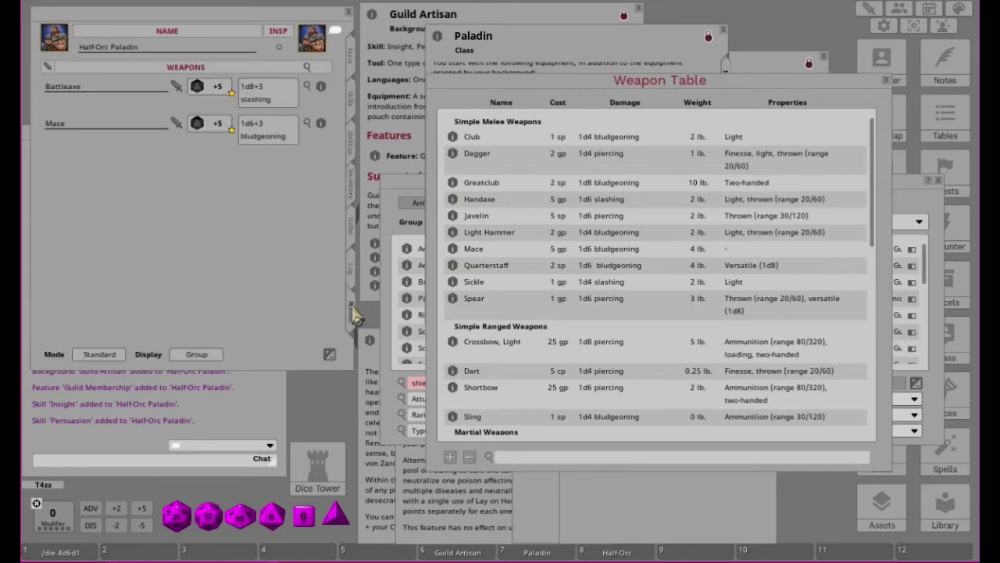
pyautogui.click(352, 194)
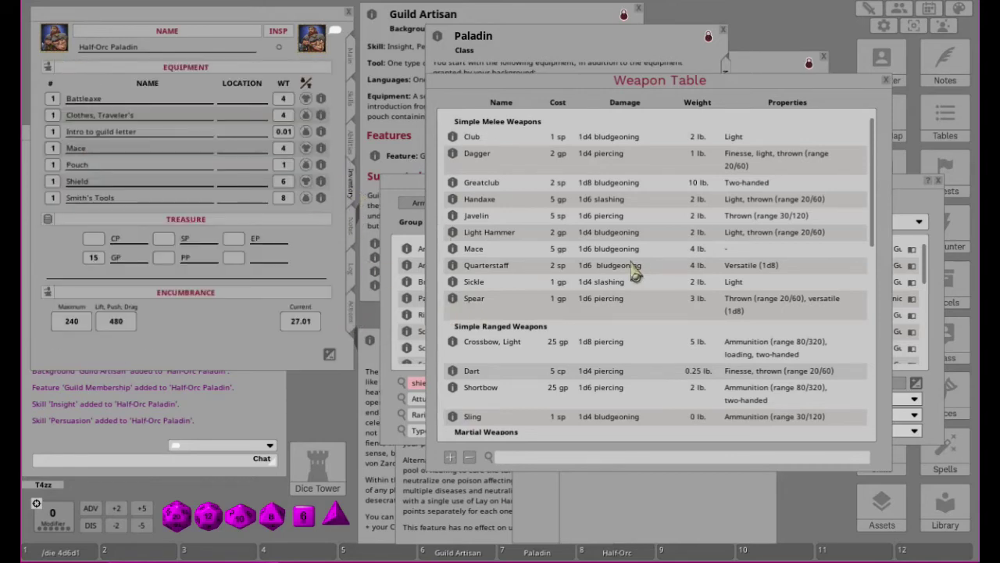
pyautogui.click(886, 81)
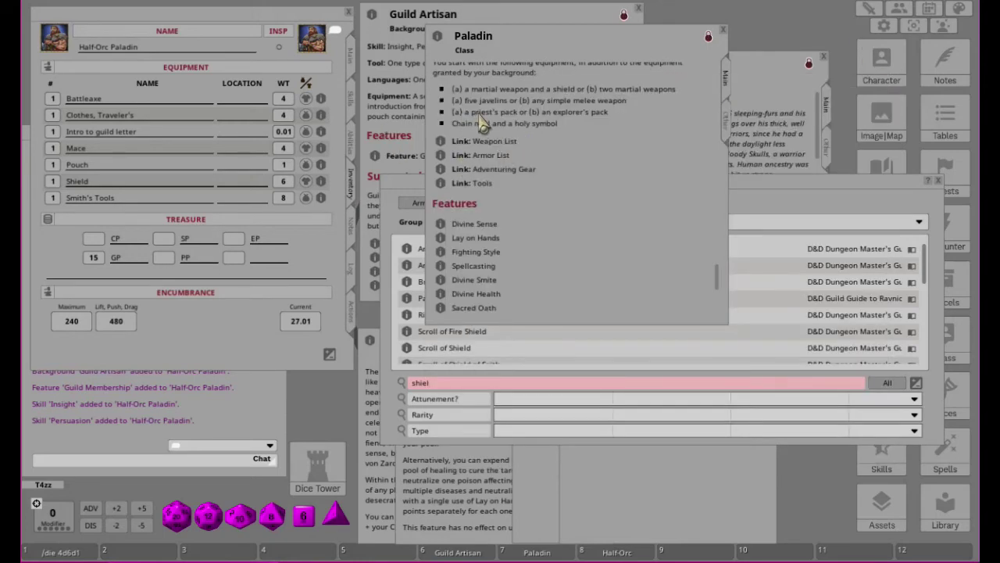
# Search the Items list for "pack" and limit the group to D&D Player's Handbook.
pyautogui.click(781, 189)
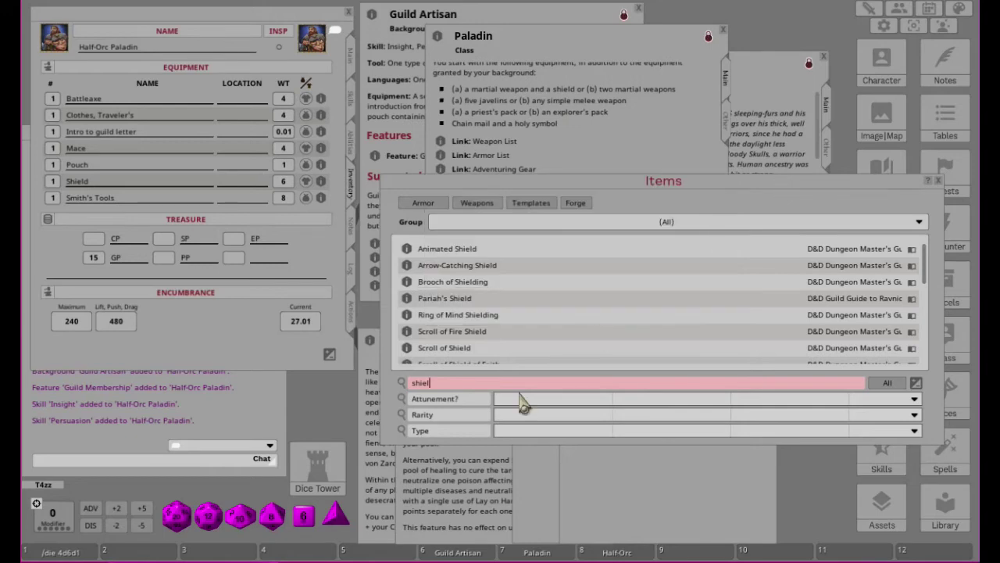
pyautogui.click(453, 382)
pyautogui.write('pack')
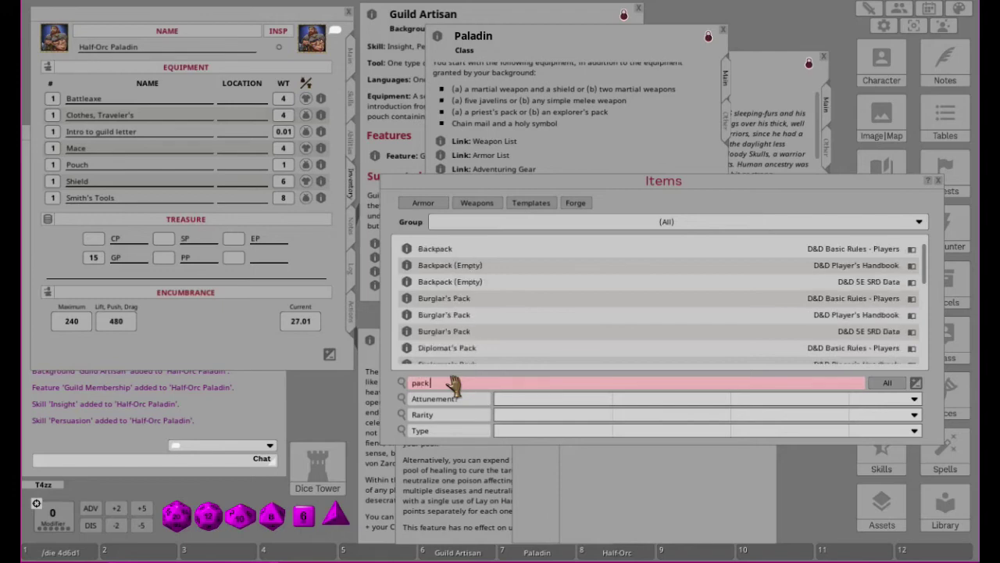
pyautogui.scroll(-1, 564, 286)
pyautogui.scroll(-3, 565, 286)
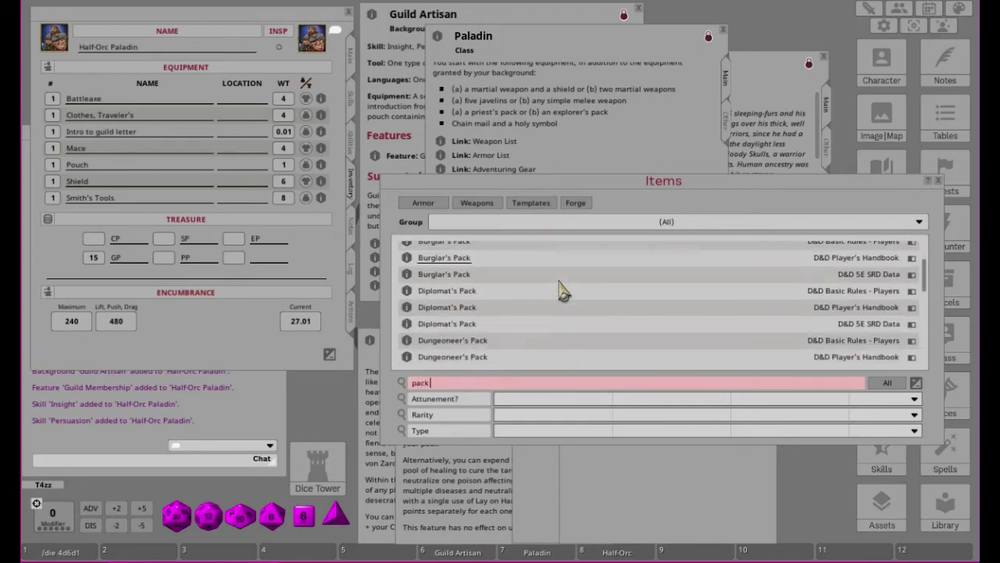
pyautogui.scroll(-1, 560, 288)
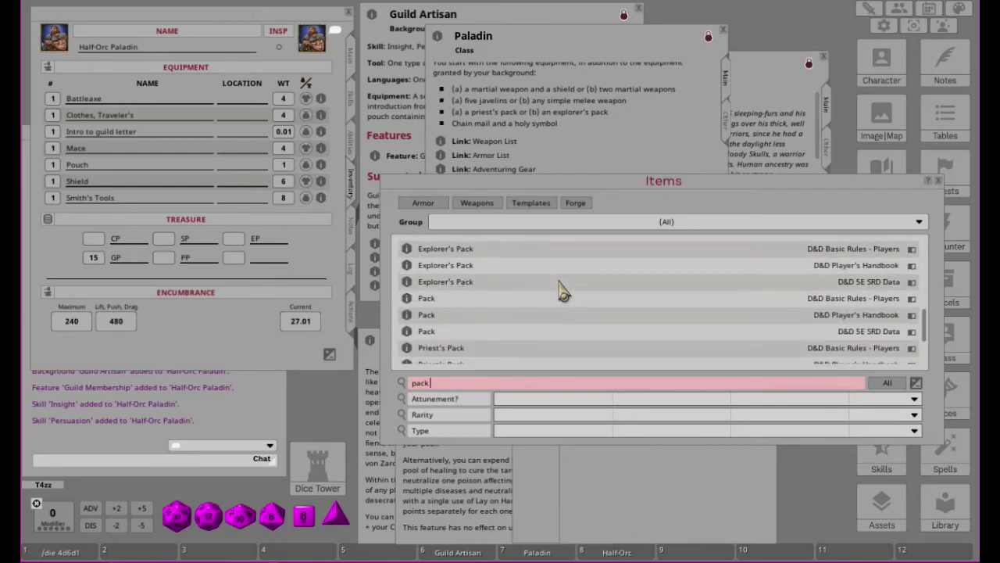
pyautogui.click(569, 223)
pyautogui.scroll(-3, 579, 264)
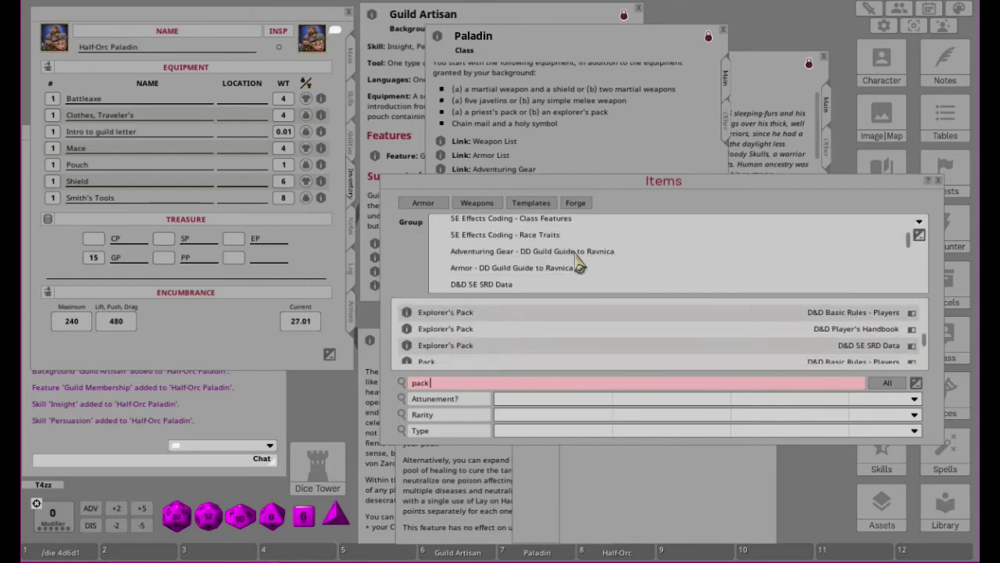
pyautogui.scroll(-1, 625, 268)
pyautogui.scroll(-4, 625, 268)
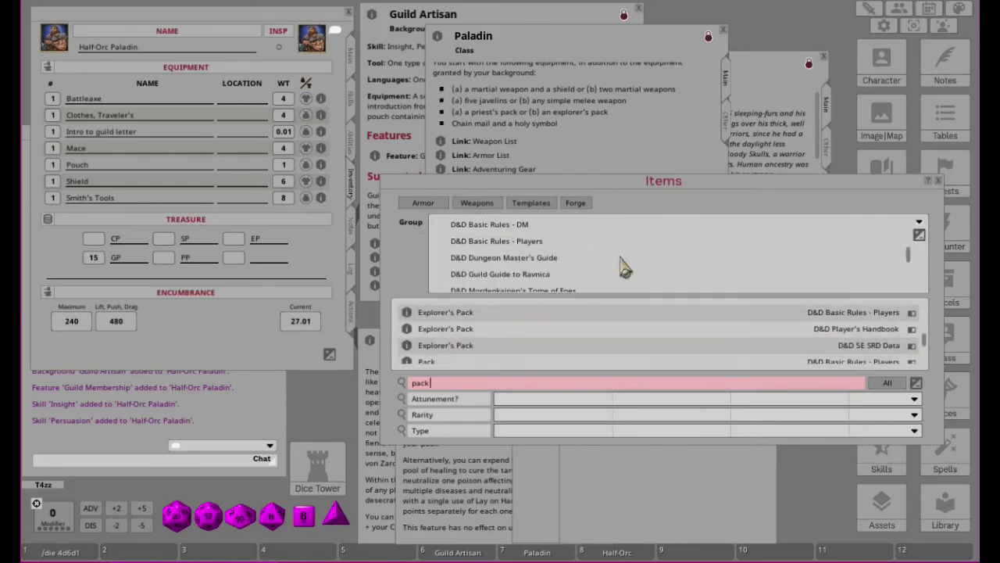
pyautogui.click(528, 251)
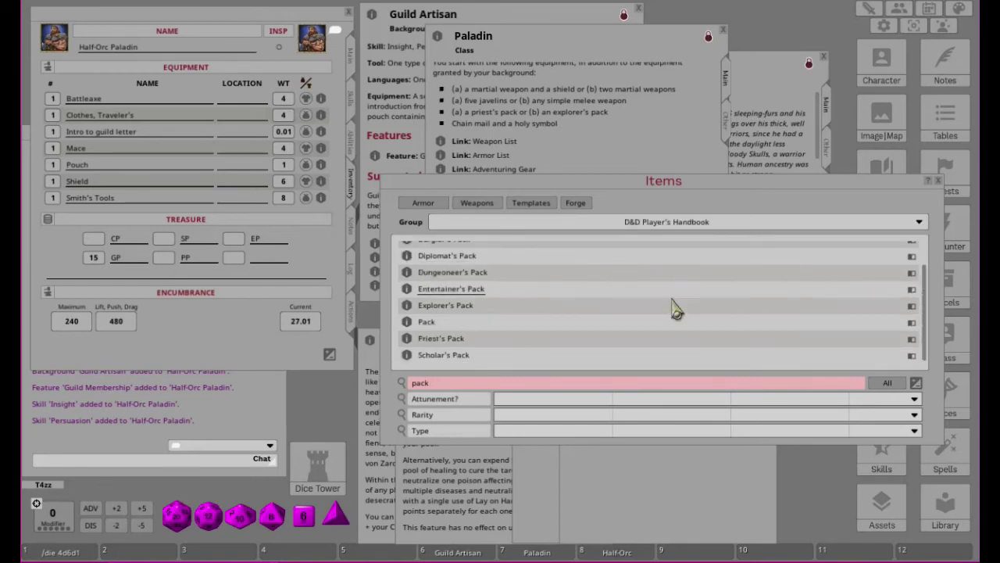
# Compare the contents of the Priest's Pack and Explorer's Pack, and add the Explorer's Pack to the inventory.
pyautogui.click(408, 340)
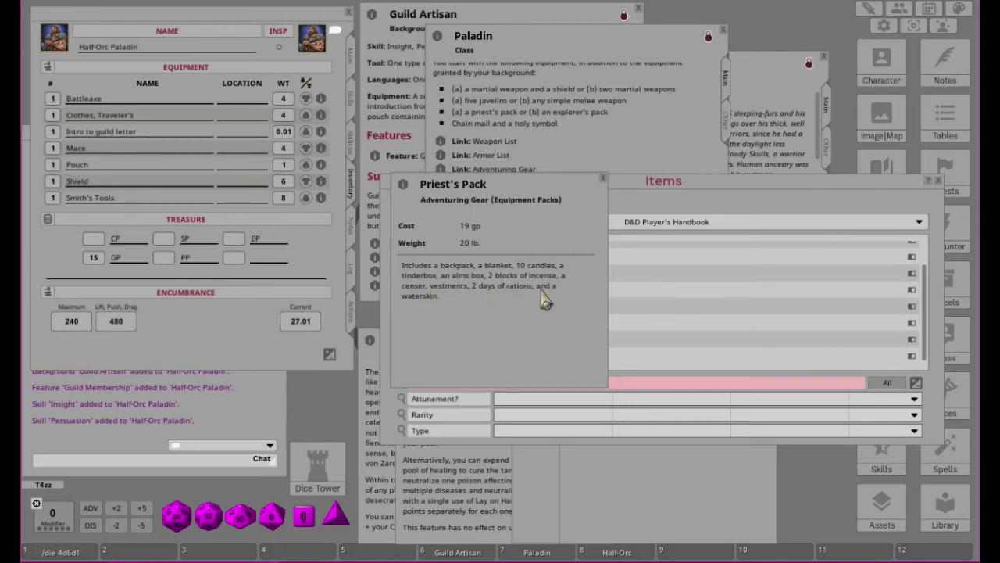
pyautogui.click(602, 179)
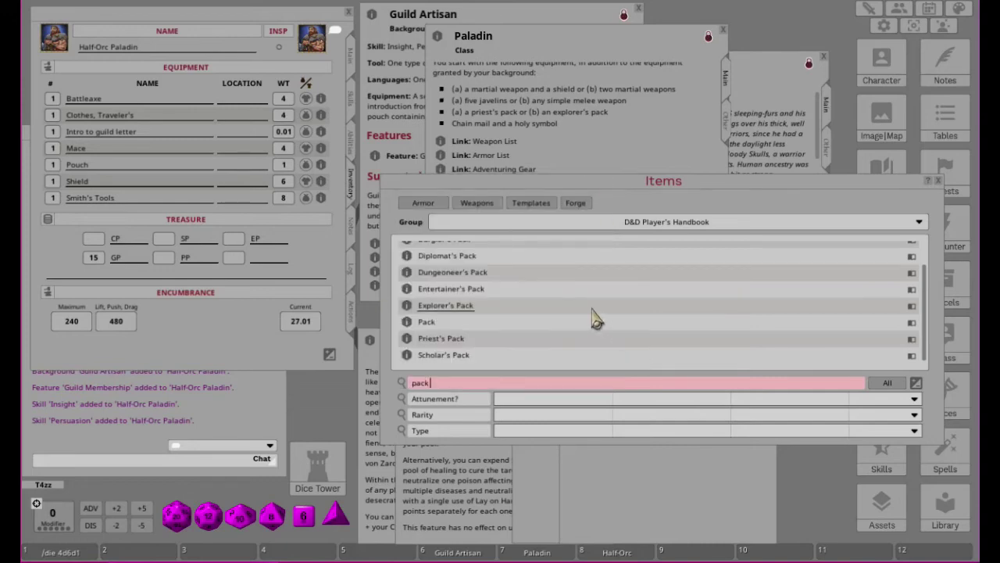
pyautogui.click(407, 305)
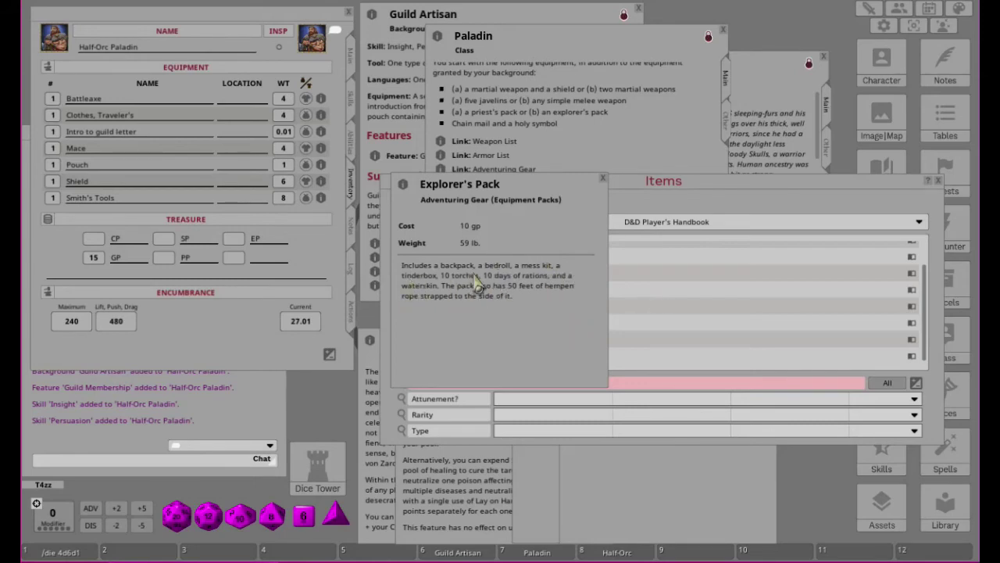
pyautogui.click(603, 179)
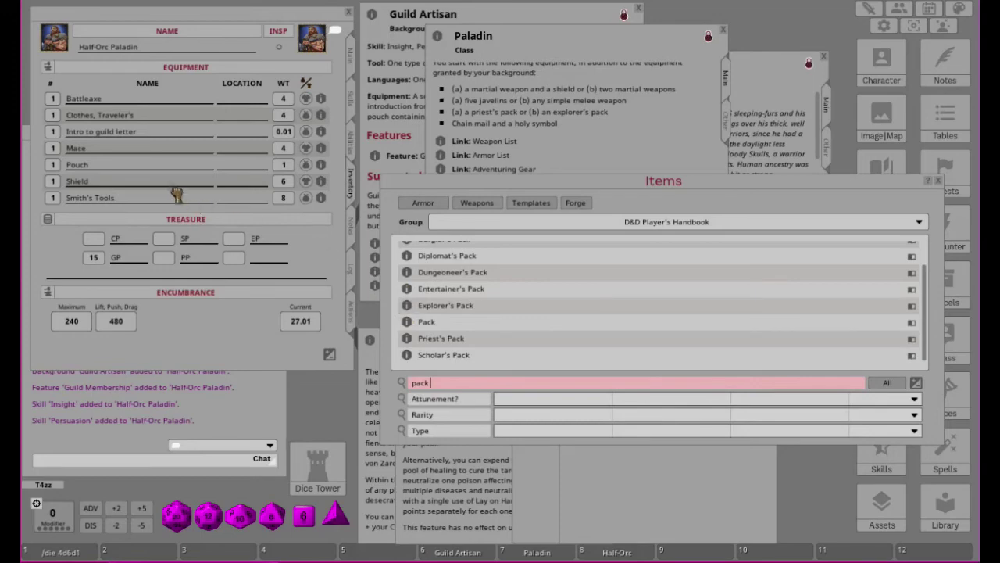
pyautogui.moveTo(177, 194); pyautogui.dragTo(177, 199)
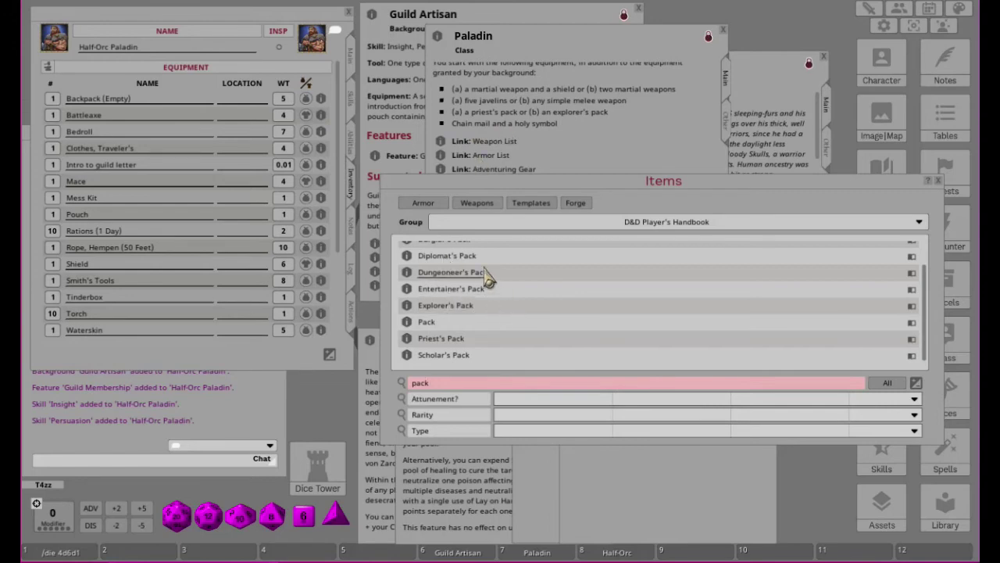
# Add Chain Mail to the inventory from the armor list linked in the Paladin's starting equipment.
pyautogui.click(442, 156)
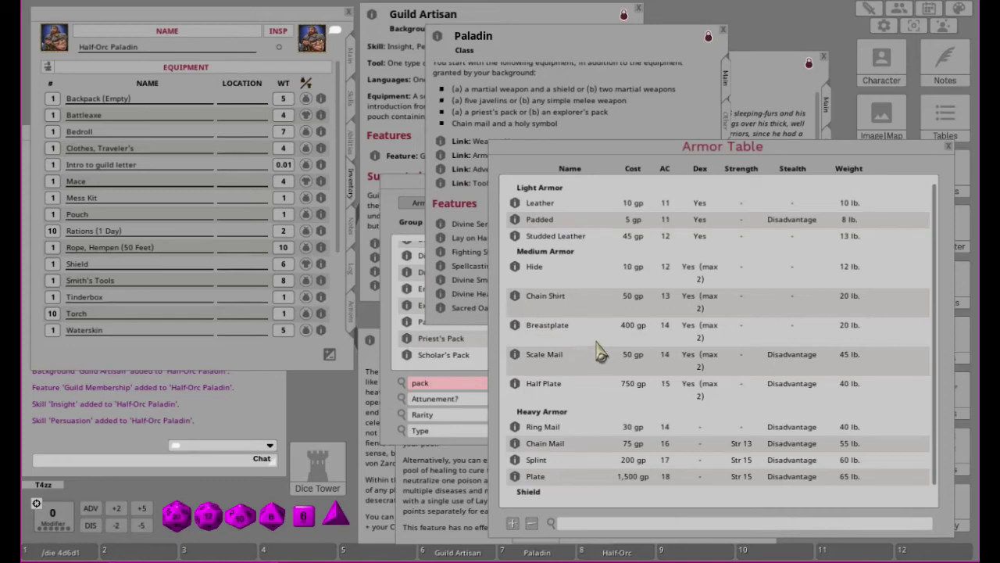
pyautogui.scroll(-1, 586, 344)
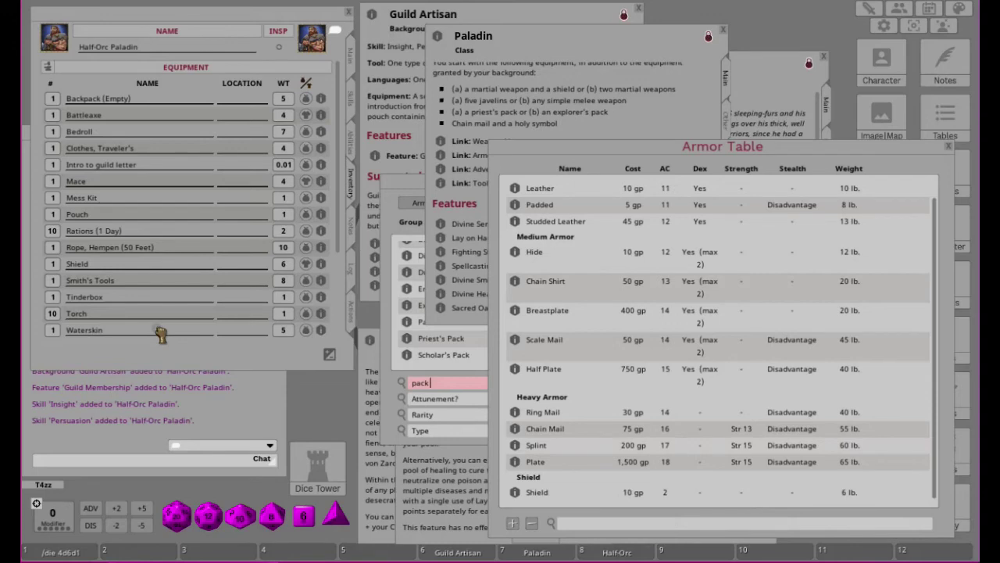
pyautogui.moveTo(161, 334); pyautogui.dragTo(160, 331)
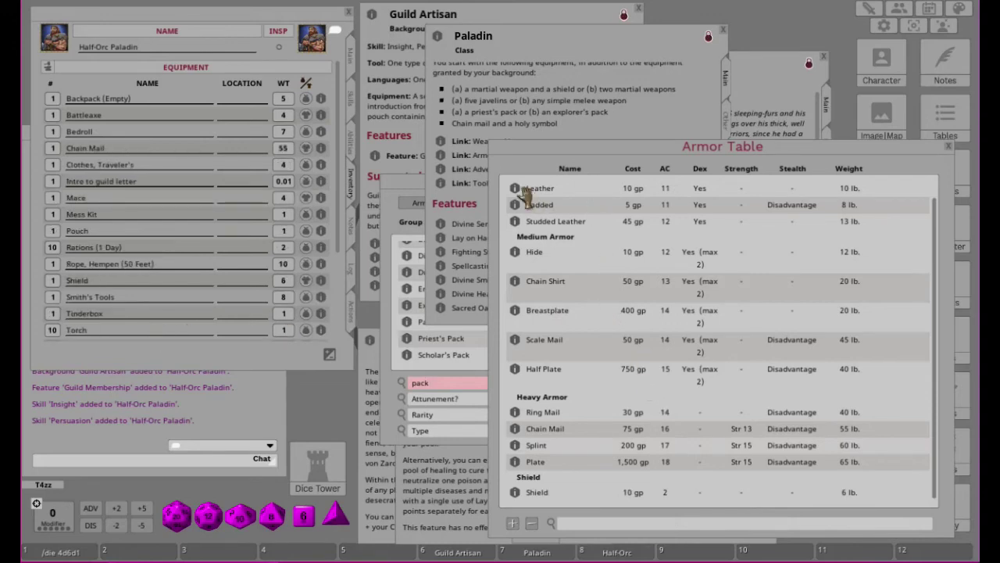
# Add an Emblem holy symbol to the inventory from the adventuring gear list linked in the Paladin's starting equipment.
pyautogui.click(948, 146)
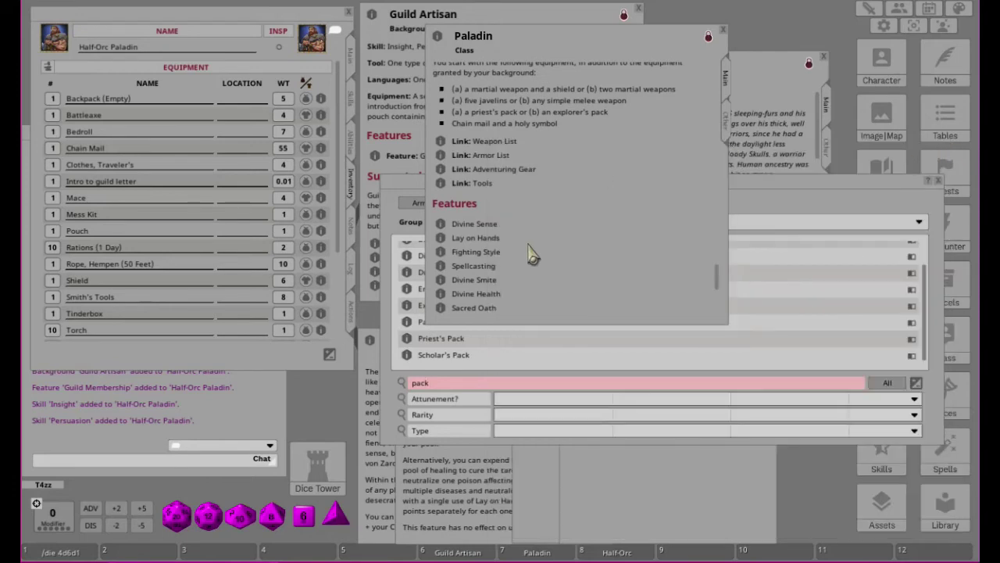
pyautogui.click(440, 169)
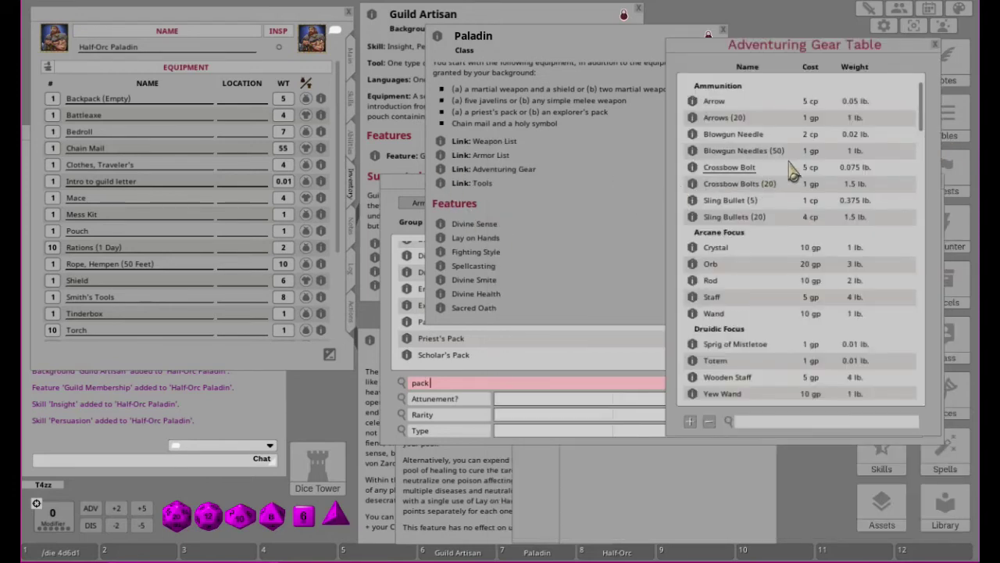
pyautogui.scroll(-5, 805, 234)
pyautogui.scroll(-1, 808, 246)
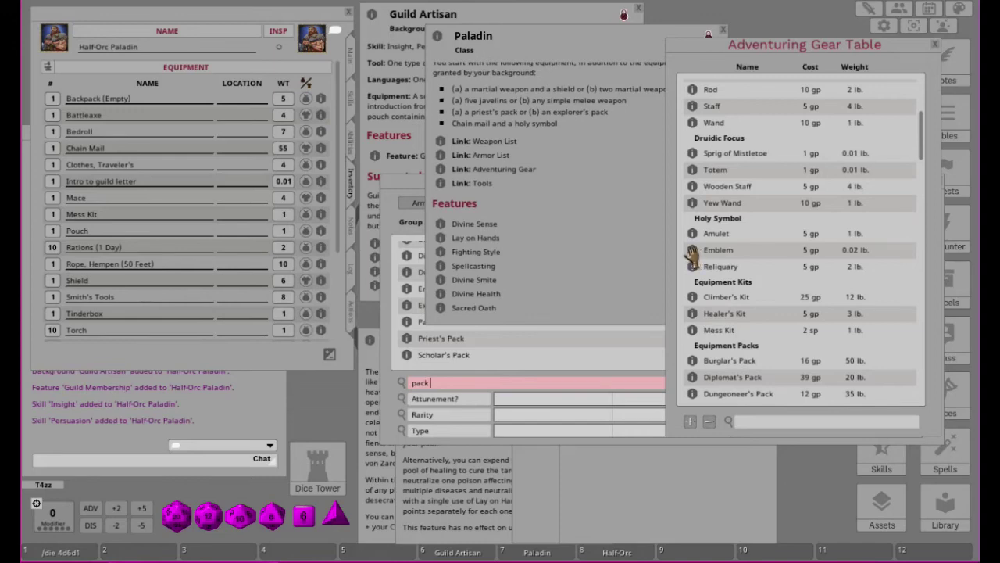
pyautogui.moveTo(693, 254); pyautogui.dragTo(173, 259)
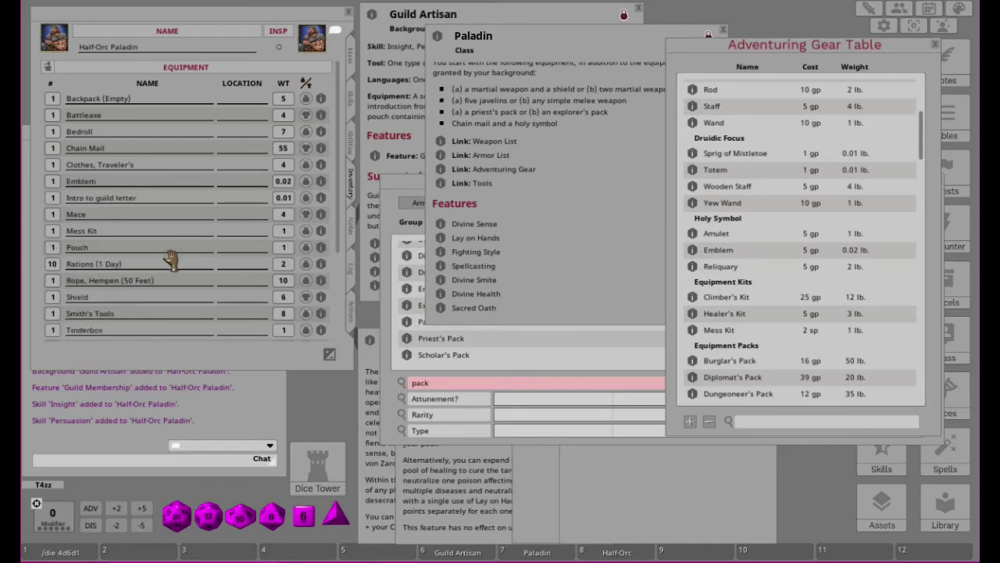
pyautogui.click(936, 46)
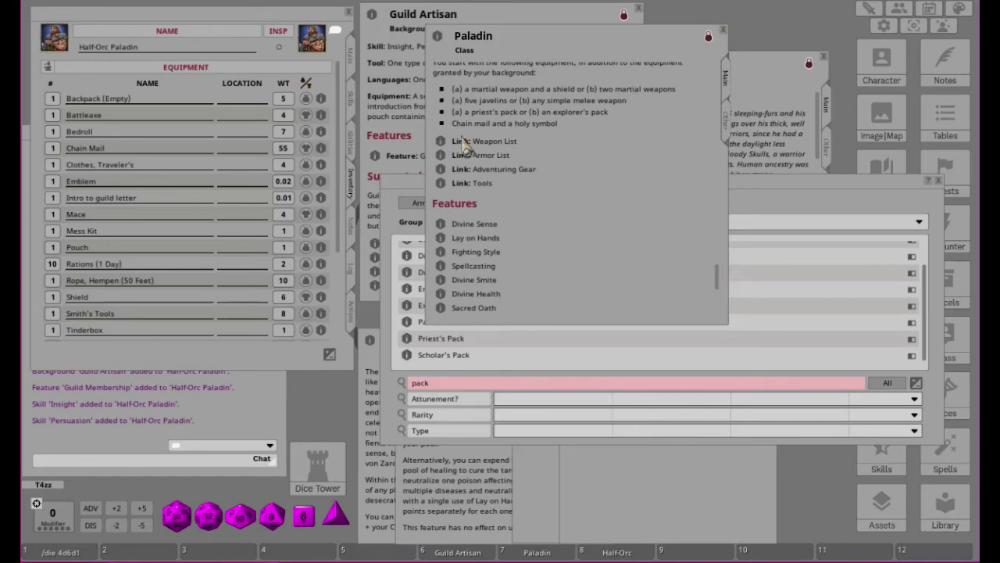
# Close the Paladin class and Items windows, and open the Spells list in the free space beside the character sheet.
pyautogui.click(708, 36)
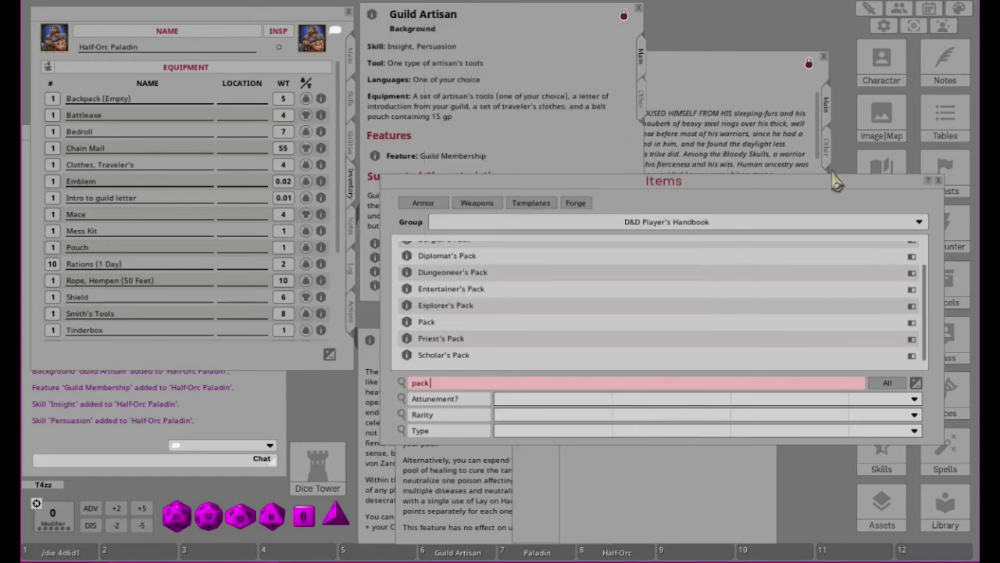
pyautogui.click(938, 181)
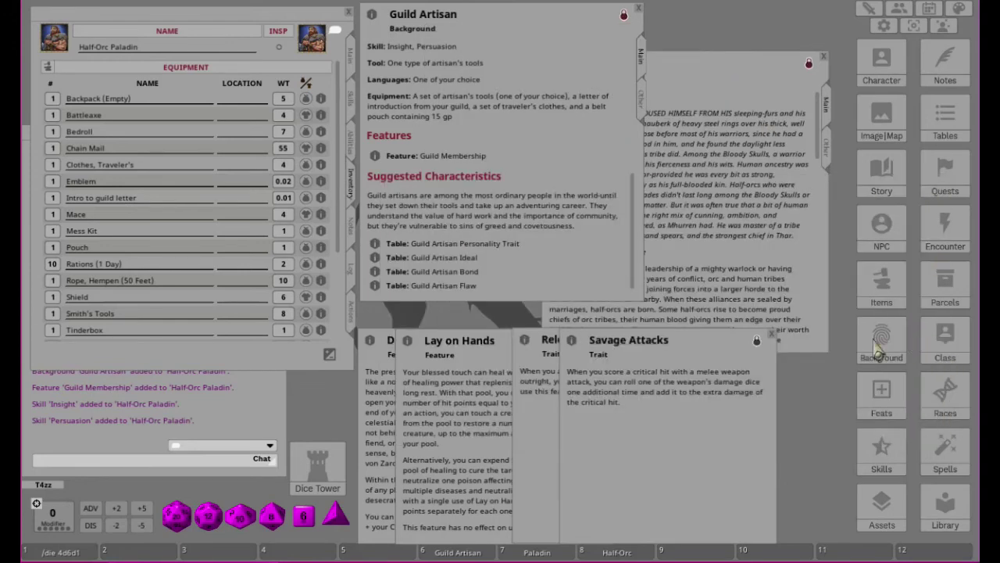
pyautogui.click(948, 458)
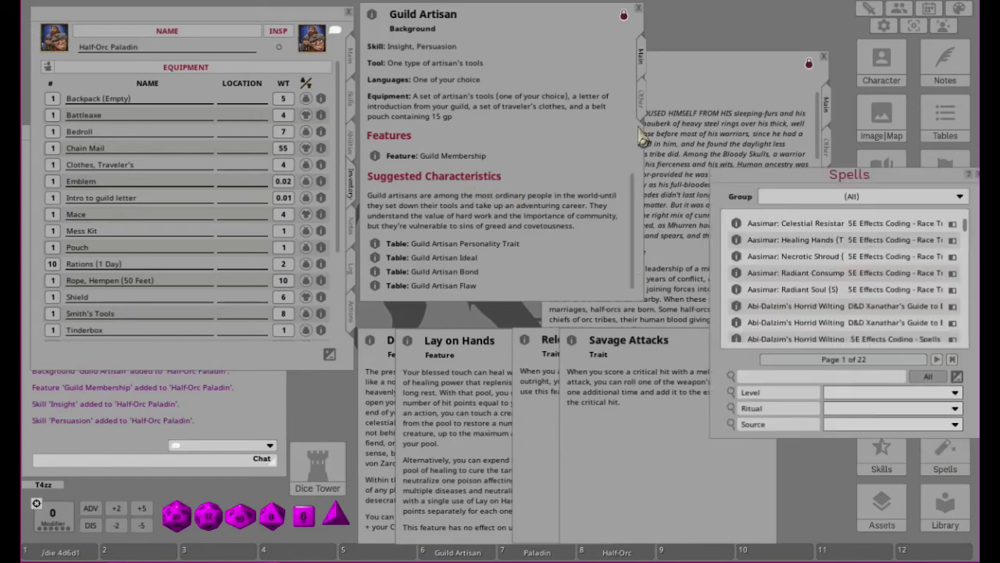
pyautogui.moveTo(792, 170); pyautogui.dragTo(539, 231)
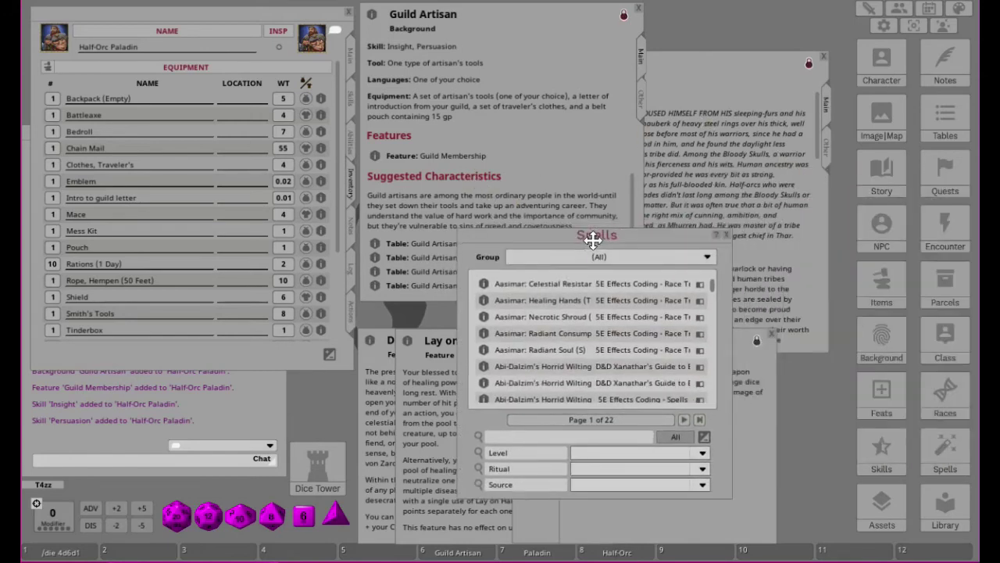
# Search the Items list for "healing" and add a Potion of Healing to the inventory.
pyautogui.click(881, 283)
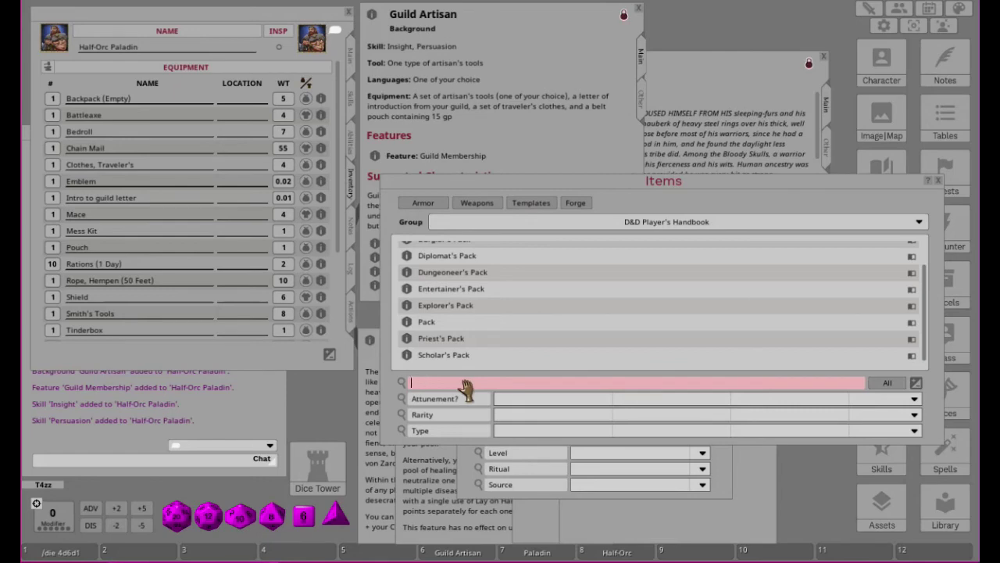
pyautogui.click(464, 383)
pyautogui.write('healing')
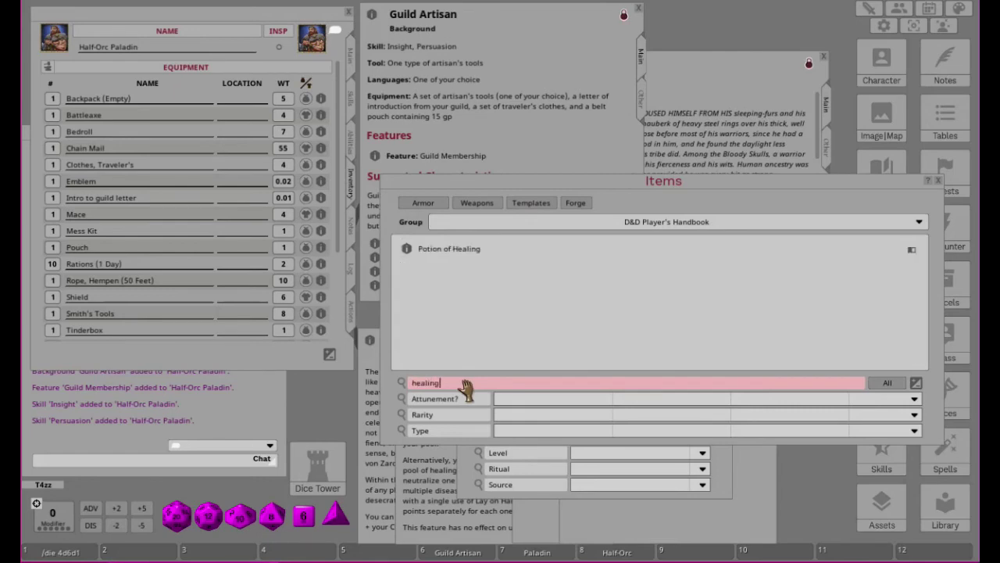
pyautogui.moveTo(408, 254); pyautogui.dragTo(178, 231)
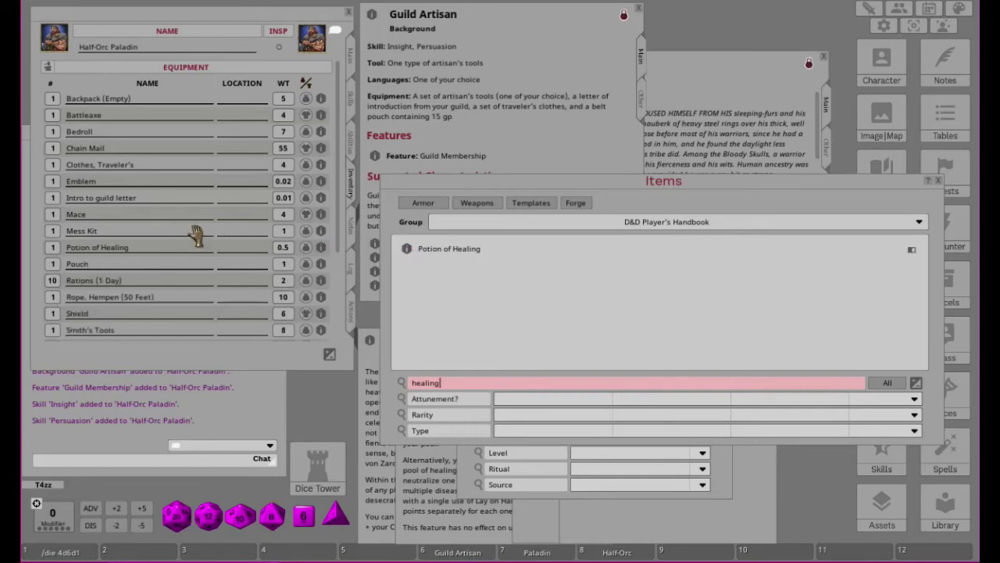
pyautogui.click(939, 181)
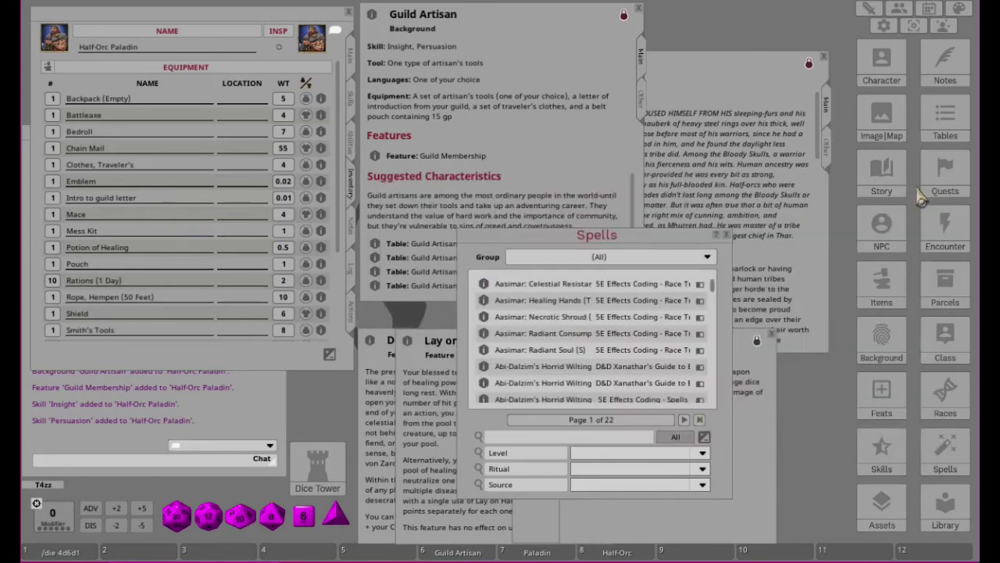
# Show the character's actions and limit the Spells list to the group 5E Effects Coding - Class Features.
pyautogui.moveTo(589, 235); pyautogui.dragTo(648, 104)
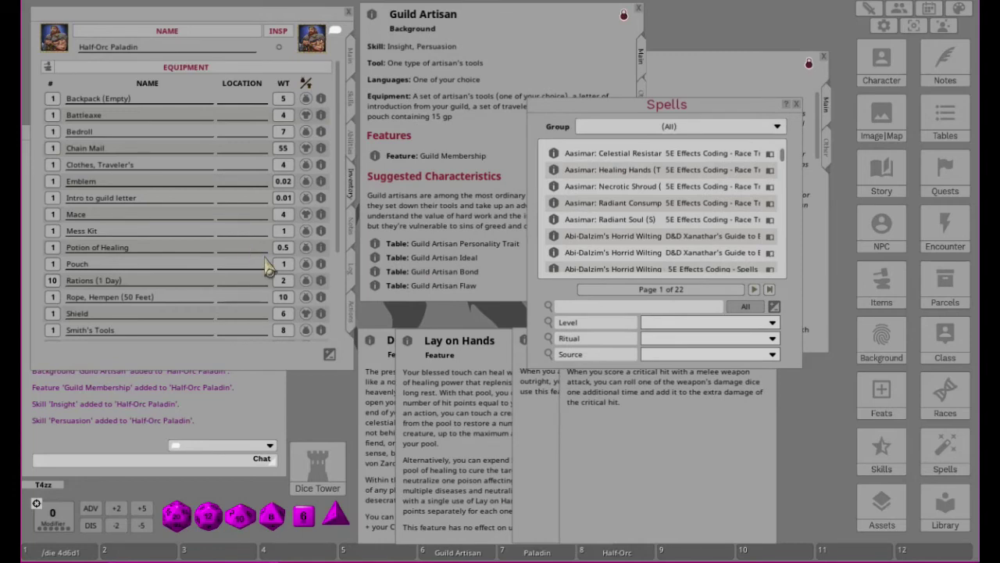
pyautogui.click(351, 316)
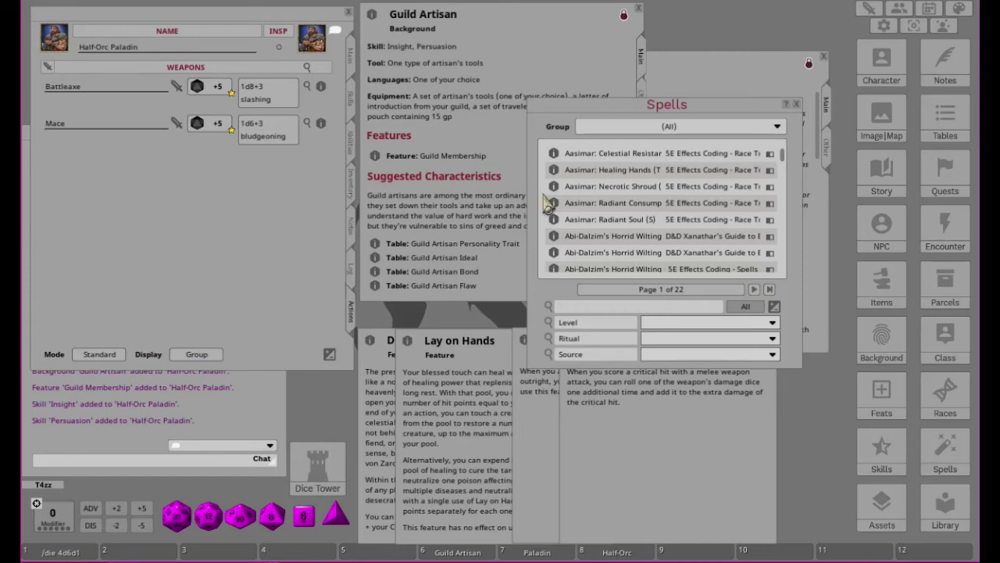
pyautogui.click(687, 127)
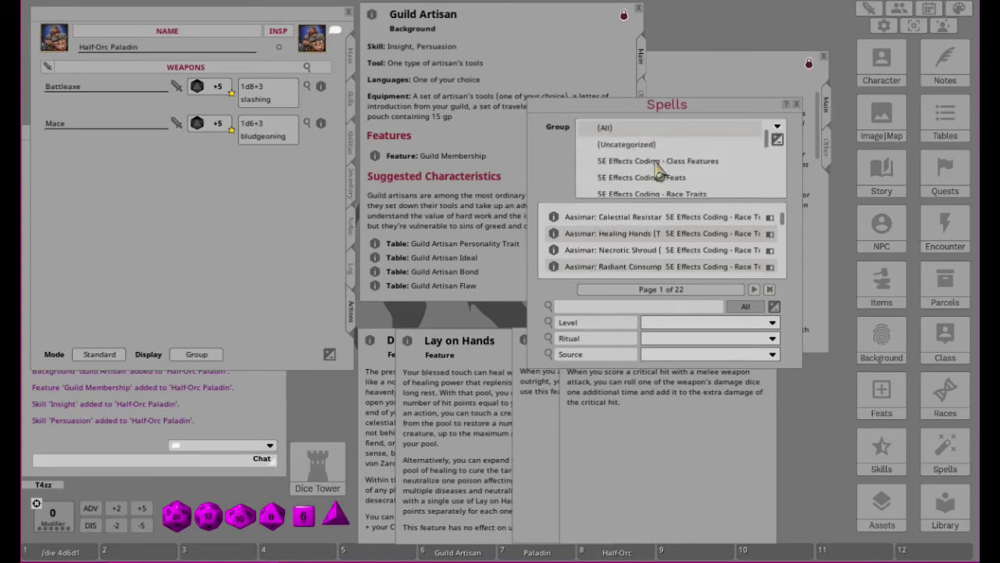
pyautogui.click(656, 161)
pyautogui.moveTo(690, 107); pyautogui.dragTo(779, 32)
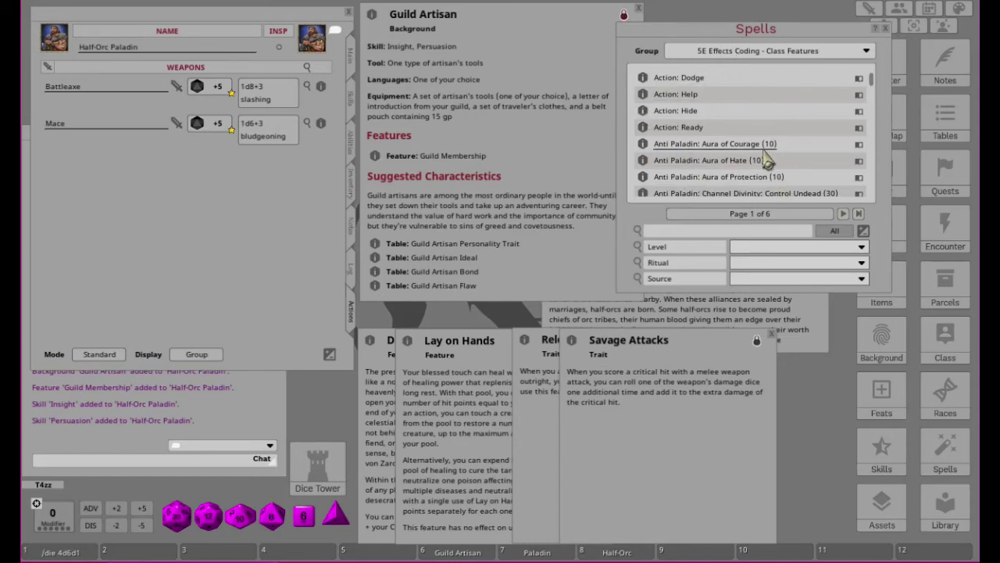
# Filter the class feature entries in the Spells list by the source Paladin.
pyautogui.scroll(-8, 762, 153)
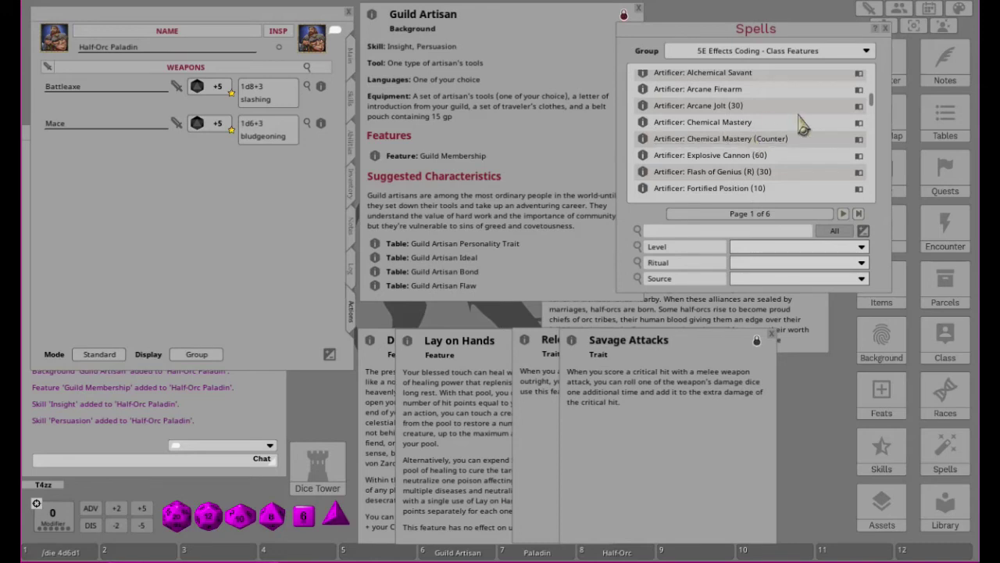
pyautogui.scroll(3, 803, 125)
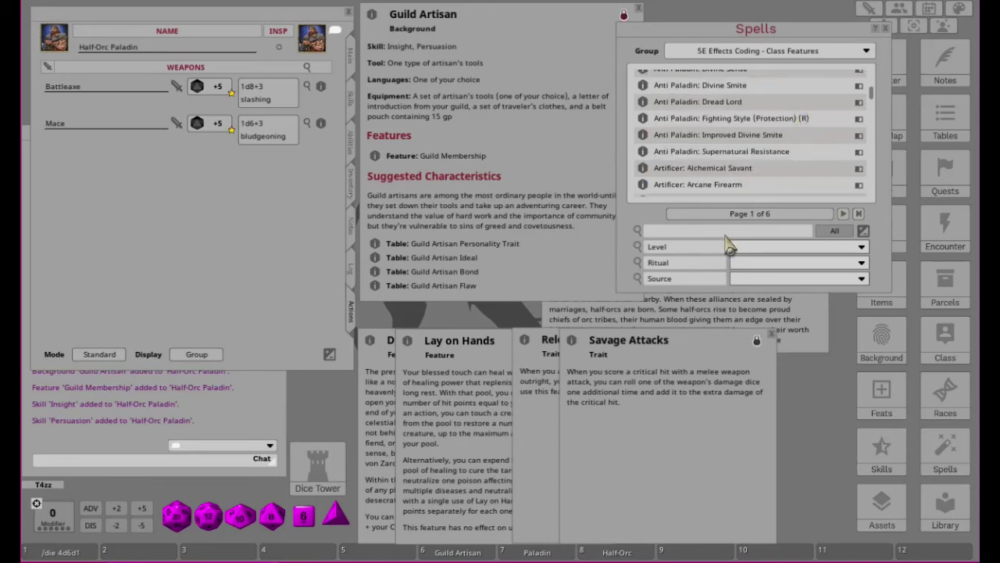
pyautogui.click(763, 283)
pyautogui.scroll(-5, 784, 233)
pyautogui.scroll(-8, 787, 232)
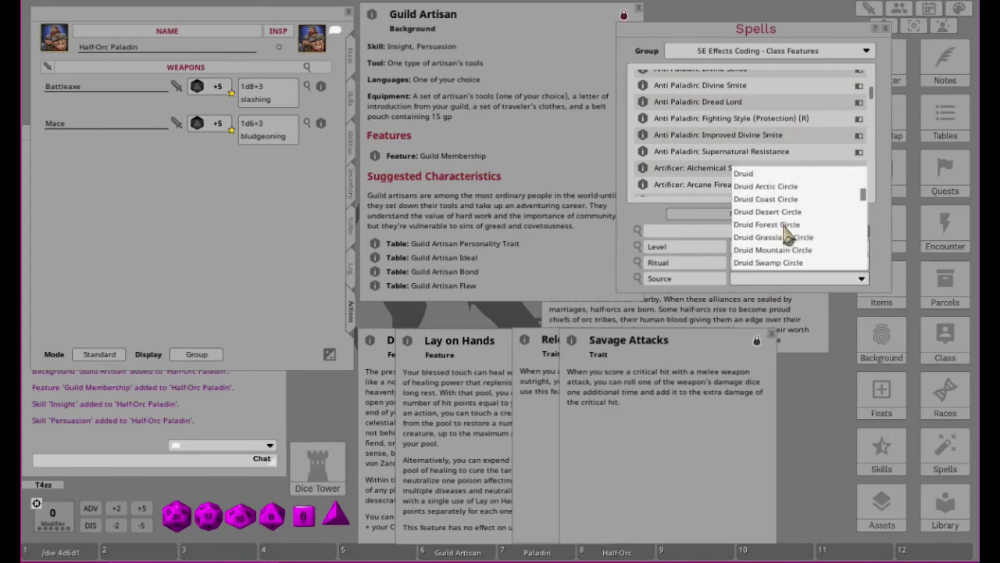
pyautogui.scroll(-3, 794, 239)
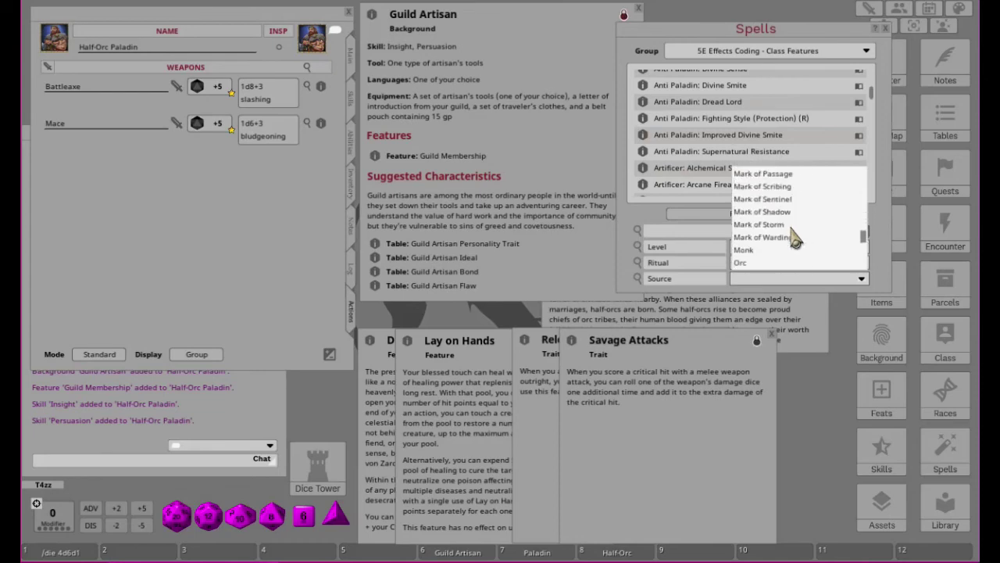
pyautogui.scroll(-4, 794, 239)
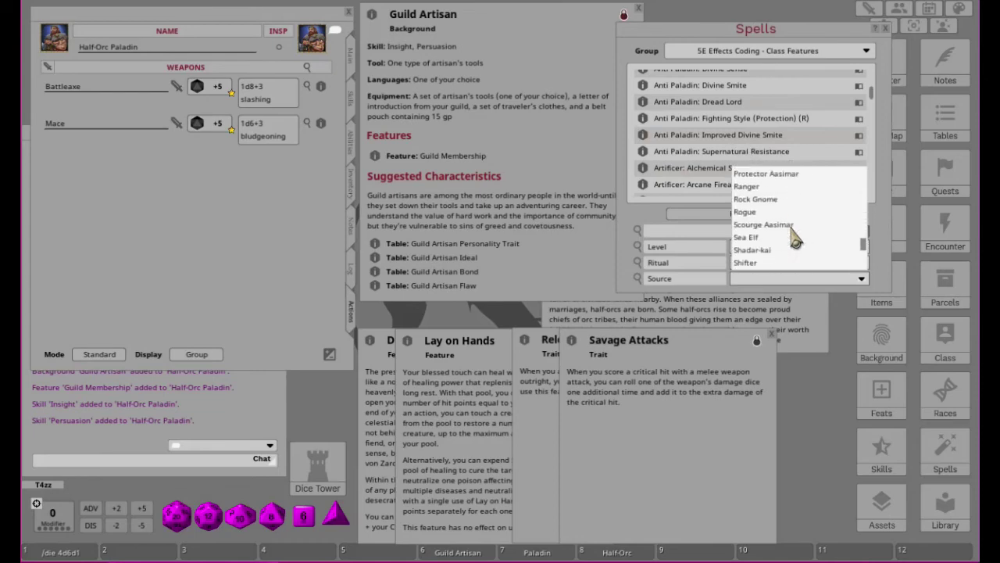
pyautogui.scroll(1, 794, 239)
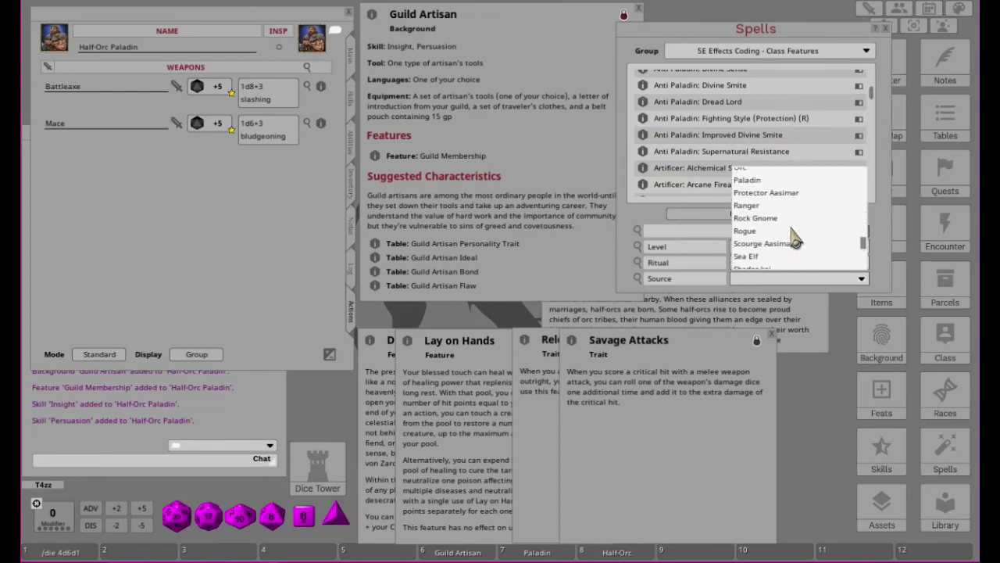
pyautogui.click(751, 180)
pyautogui.scroll(5, 742, 161)
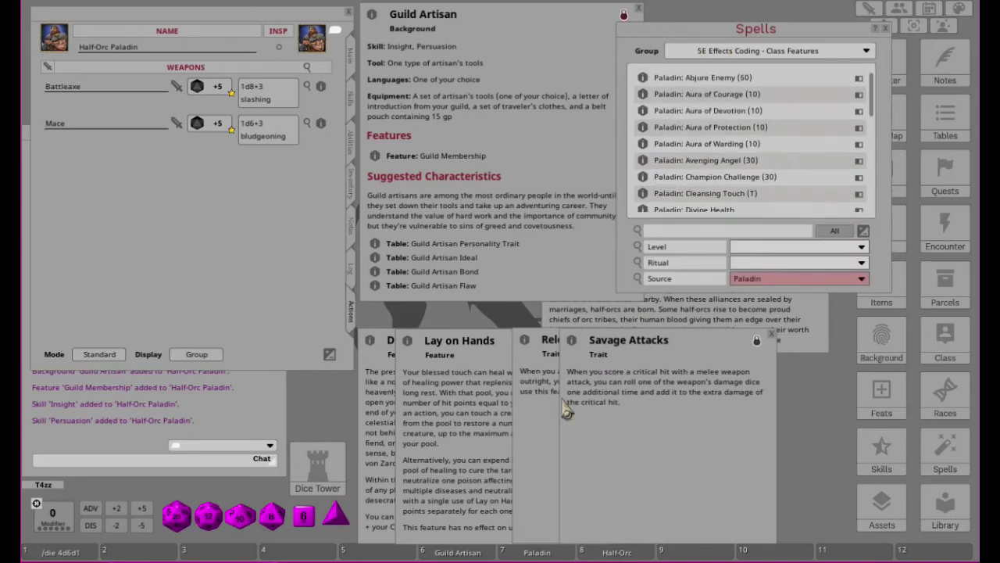
# Spread out the Savage Attacks and Relentless Endurance windows and bring the Divine Sense description to the front.
pyautogui.click(377, 465)
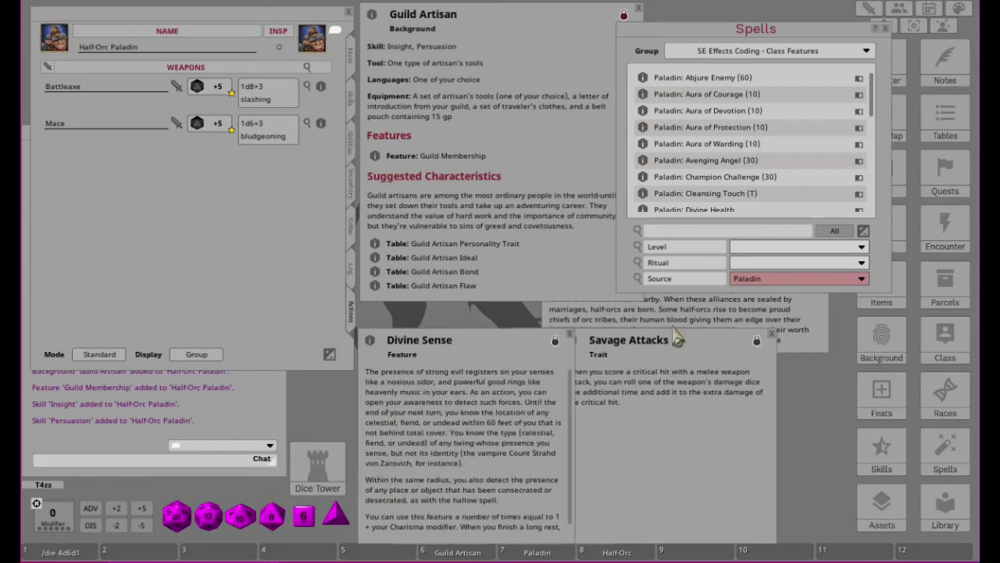
pyautogui.moveTo(680, 339); pyautogui.dragTo(821, 341)
pyautogui.click(625, 442)
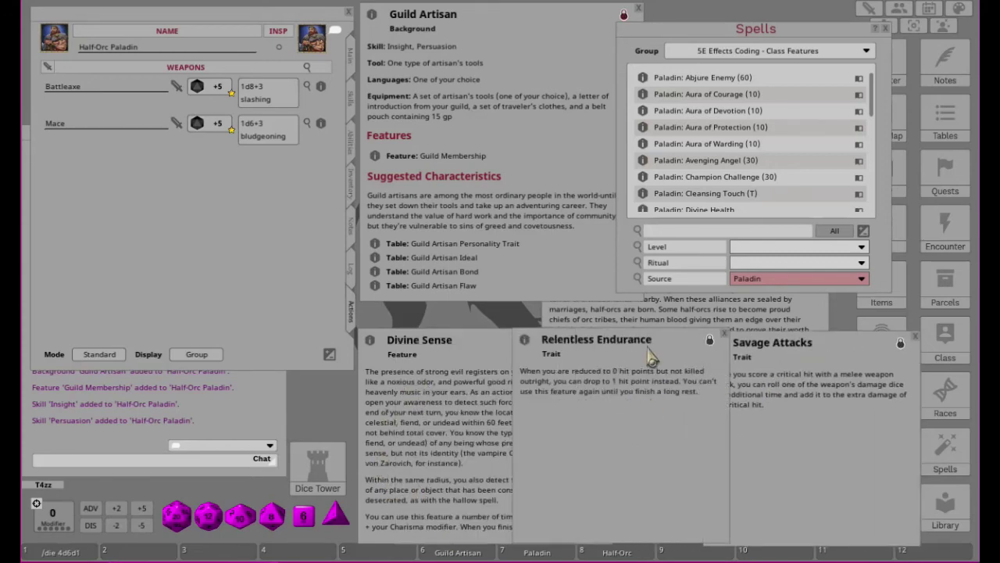
pyautogui.moveTo(677, 348); pyautogui.dragTo(828, 348)
pyautogui.click(585, 456)
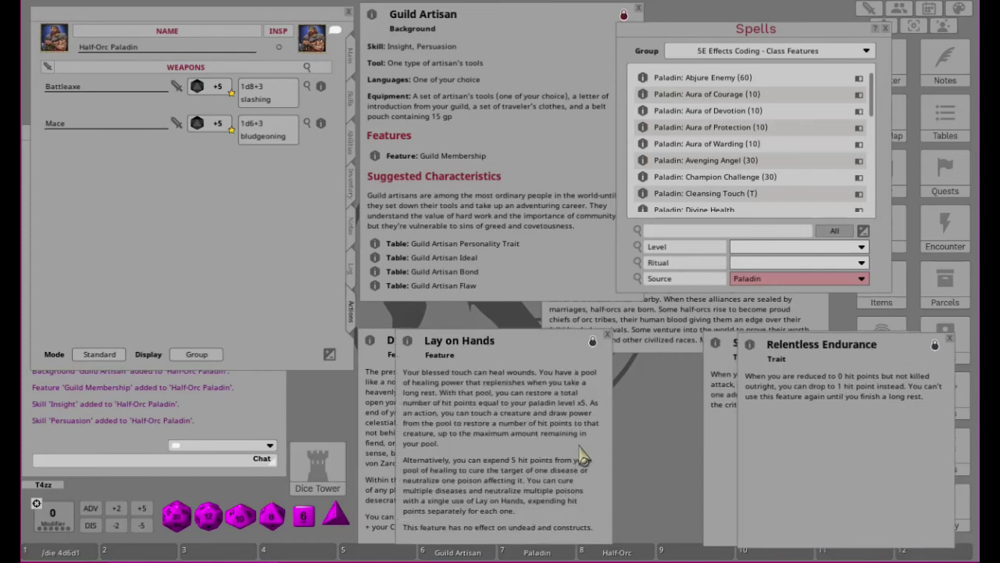
pyautogui.click(383, 471)
# Add Paladin: Divine Sense (60) to the character's actions and set its spell class or ability group to Class Feature.
pyautogui.scroll(-3, 775, 90)
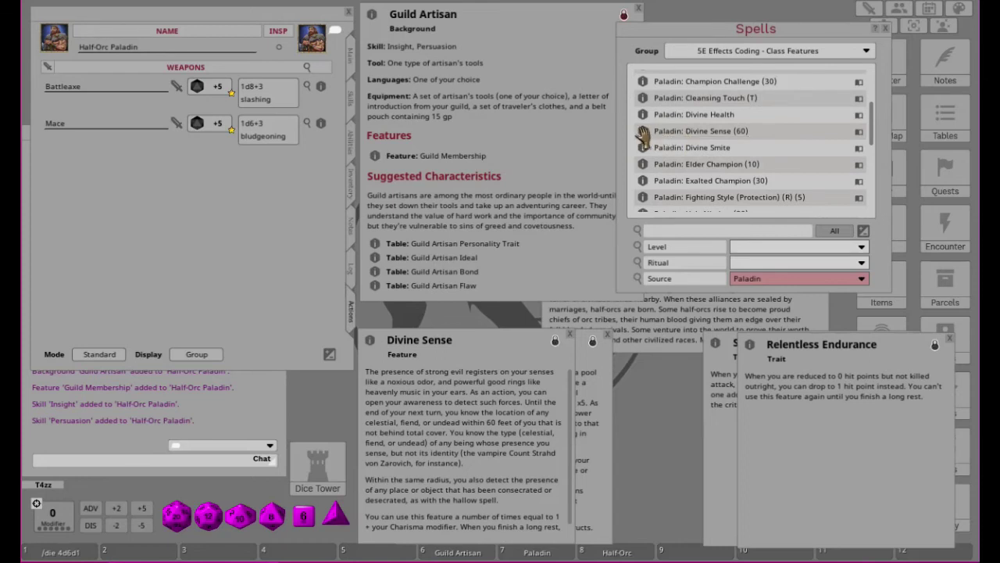
pyautogui.moveTo(642, 135); pyautogui.dragTo(109, 257)
pyautogui.click(227, 187)
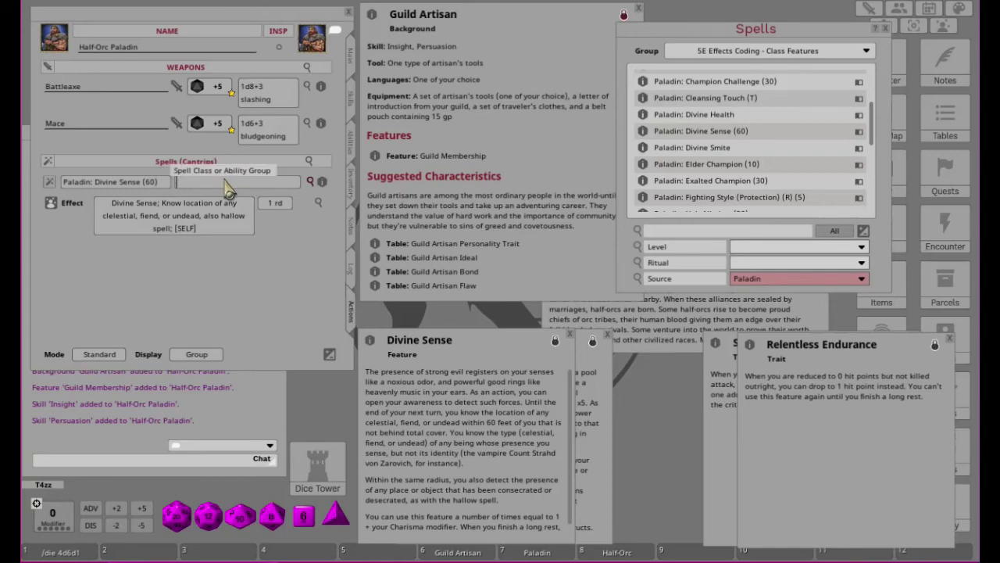
pyautogui.press('shift')
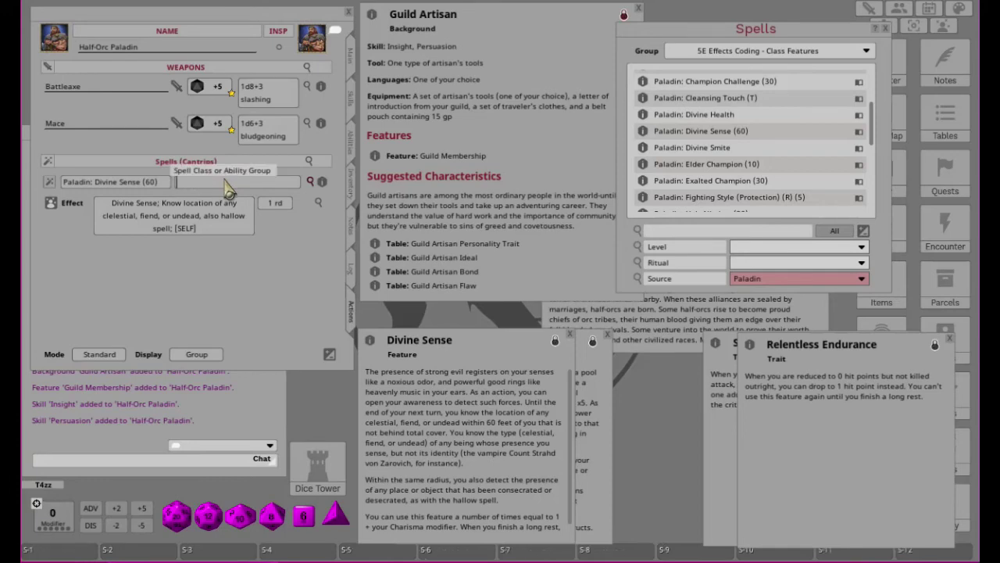
pyautogui.write('C')
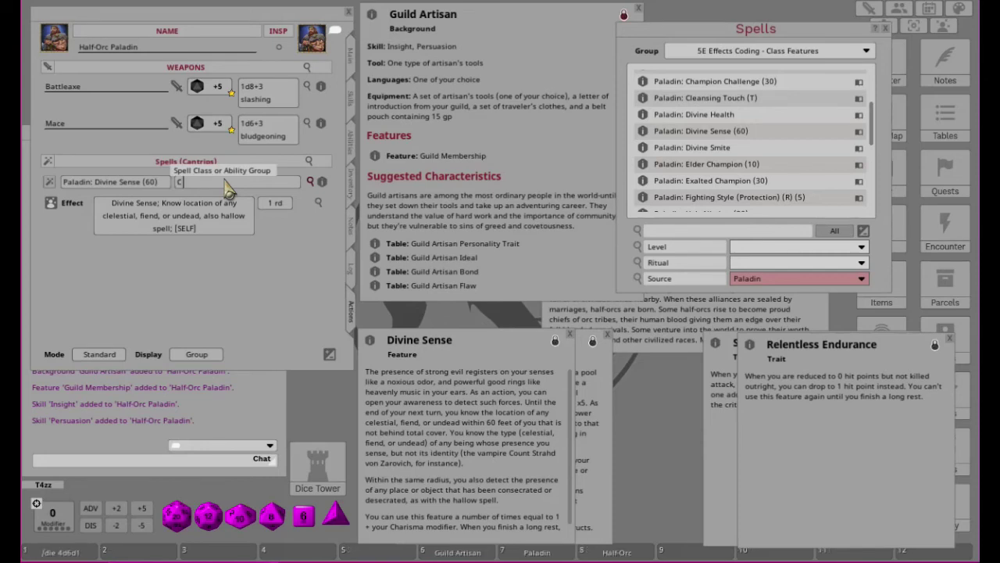
pyautogui.write('lass Feature')
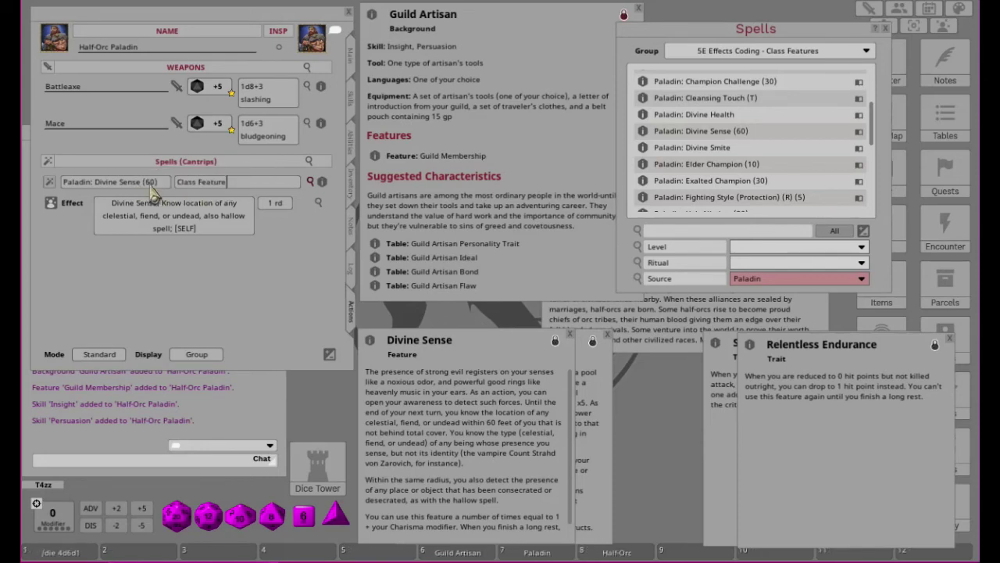
pyautogui.press('Return')
# Remove the "Paladin:" prefix so the action is named Divine Sense (60).
pyautogui.click(294, 257)
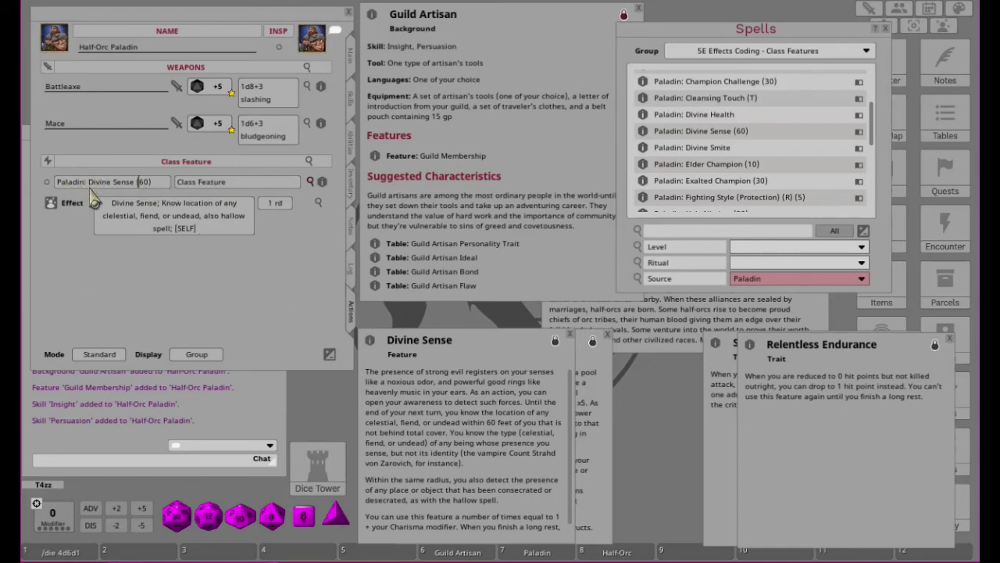
pyautogui.press('BackSpace')
pyautogui.press('BackSpace')
pyautogui.press('BackSpace')
pyautogui.press('BackSpace')
pyautogui.press('BackSpace')
pyautogui.press('BackSpace')
pyautogui.press('BackSpace')
pyautogui.press('BackSpace')
pyautogui.press('BackSpace')
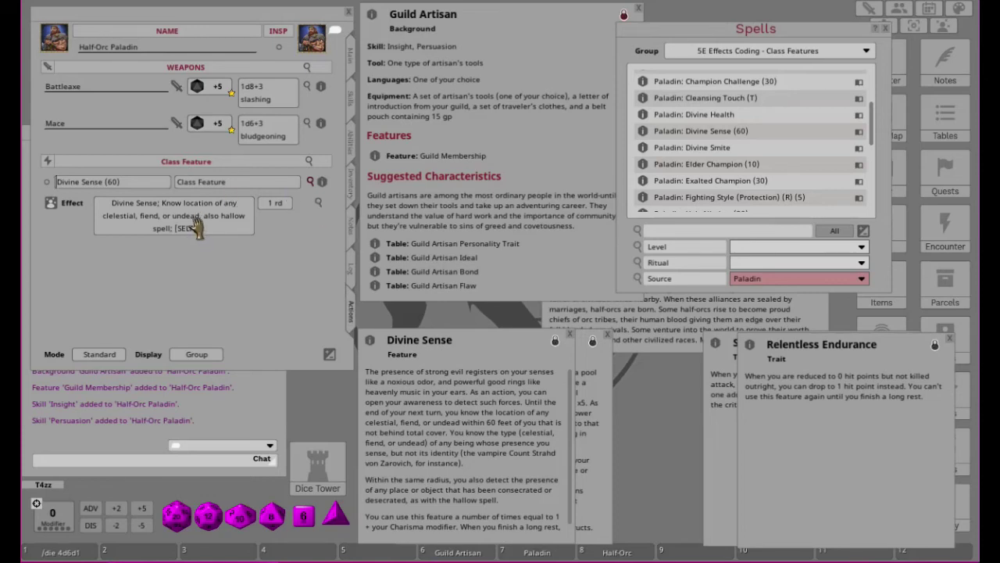
# Review the duration, targeting and expenditure settings of the Divine Sense effect.
pyautogui.click(318, 203)
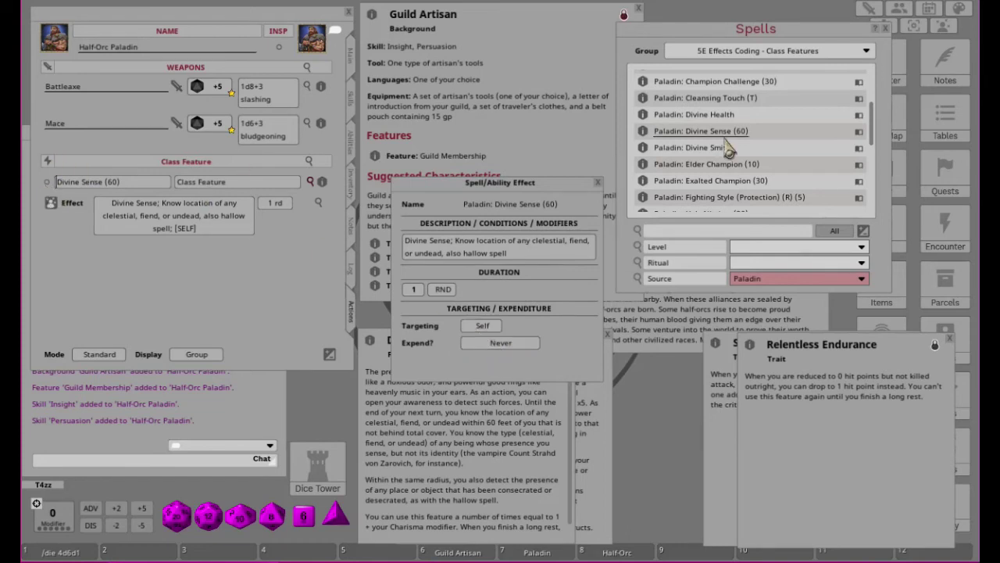
pyautogui.click(599, 188)
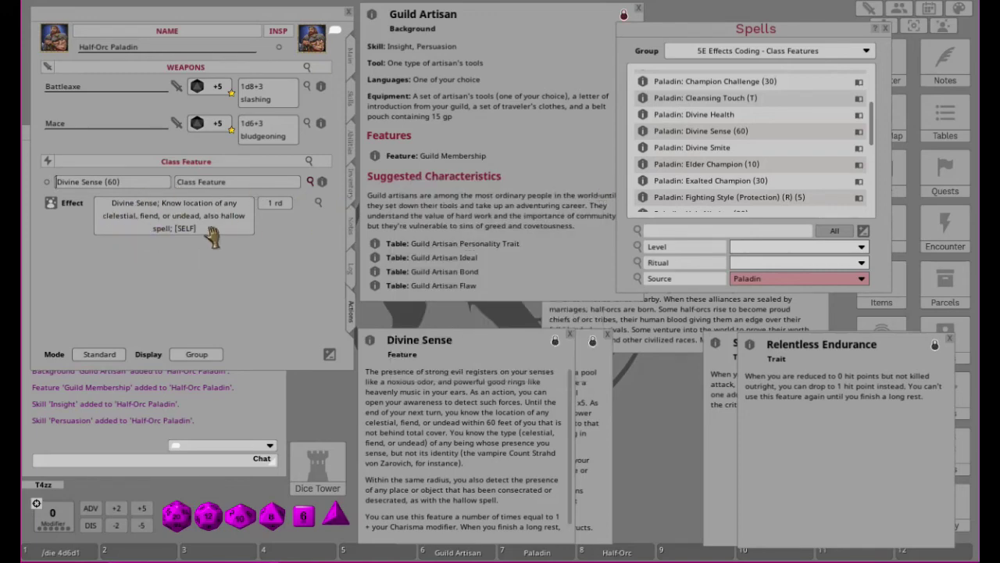
# Set the display to Actions, try spending the Divine Sense use in Combat mode, and return to Standard mode.
pyautogui.click(100, 355)
pyautogui.click(100, 356)
pyautogui.click(197, 356)
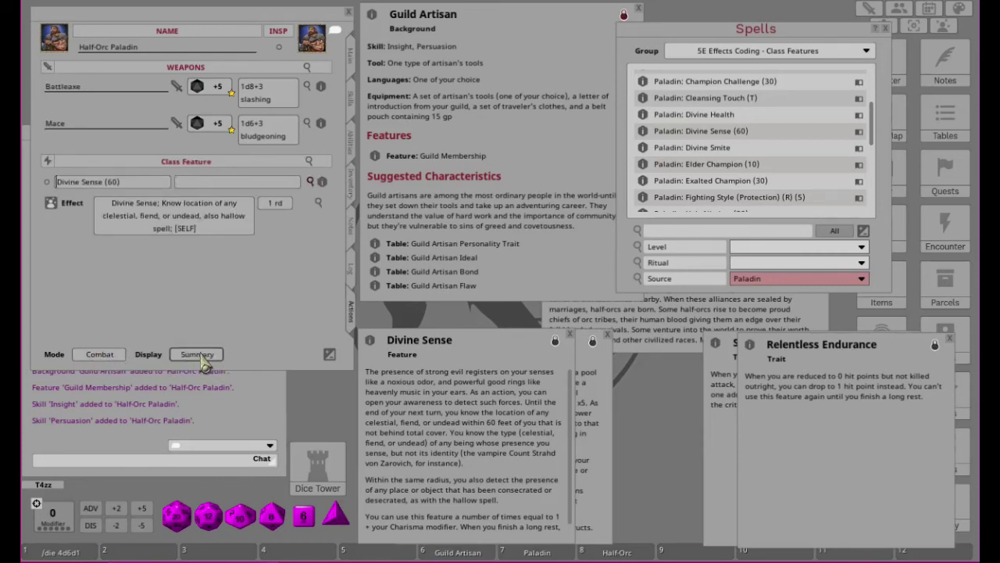
pyautogui.click(201, 354)
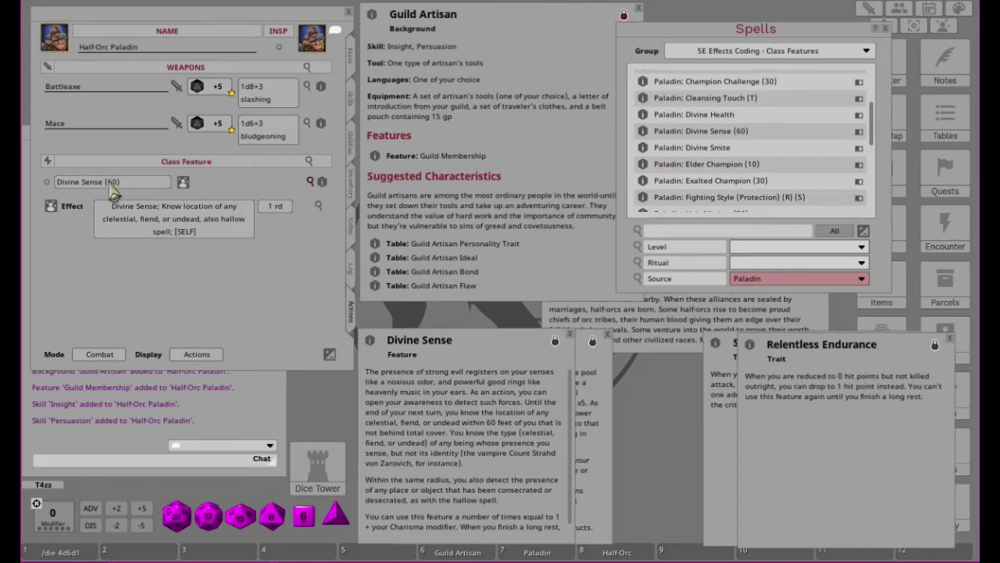
pyautogui.click(47, 184)
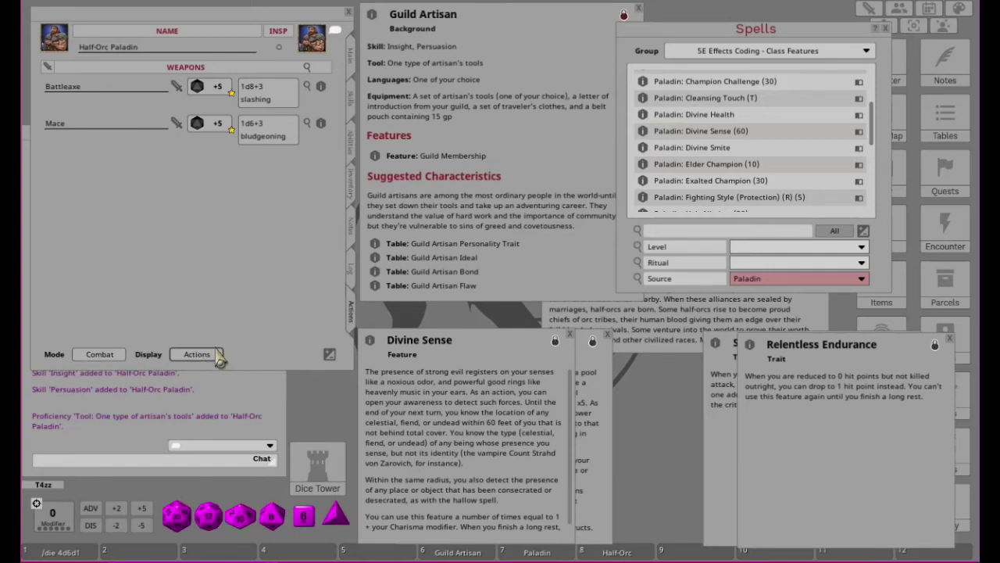
pyautogui.click(100, 357)
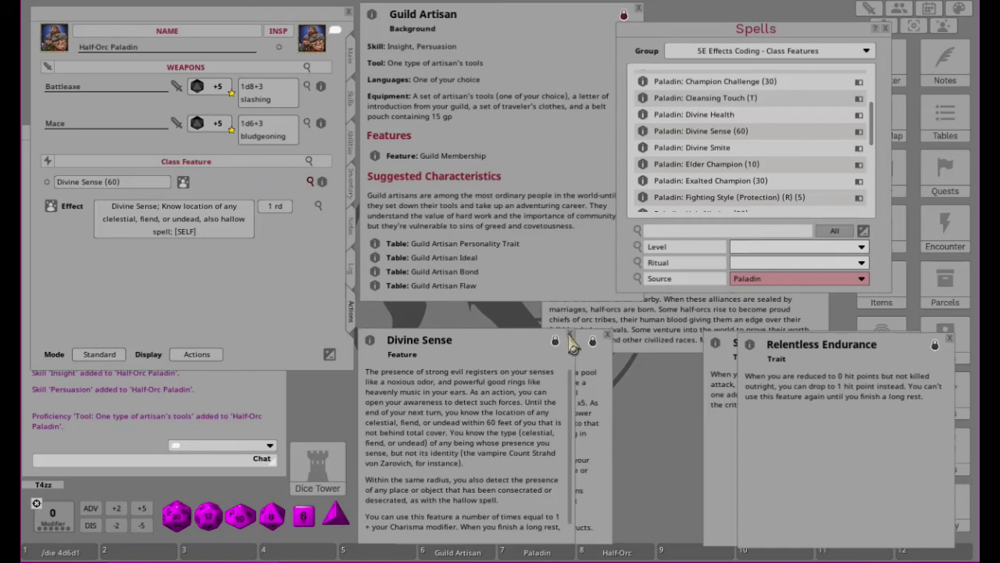
# Close the Divine Sense description and add Paladin: Lay on Hands (T) to the Class Feature group of the character's actions.
pyautogui.click(569, 338)
pyautogui.scroll(-3, 784, 114)
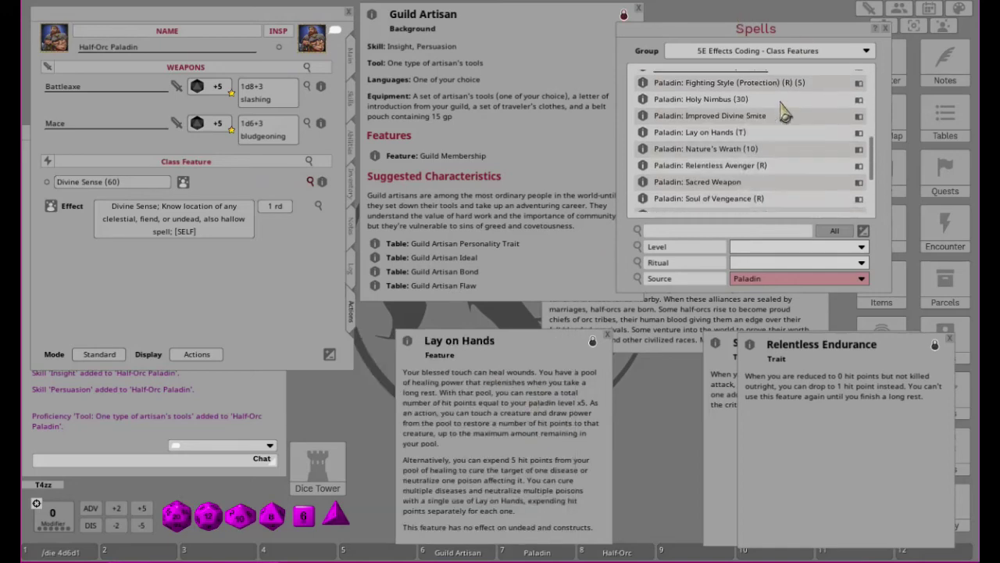
pyautogui.scroll(-3, 784, 114)
pyautogui.scroll(5, 783, 114)
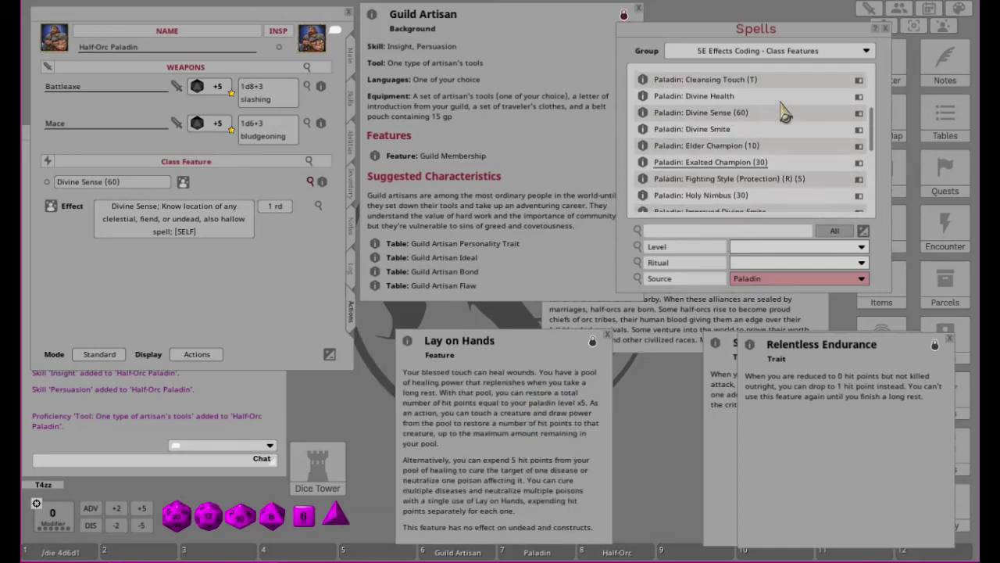
pyautogui.scroll(-1, 764, 194)
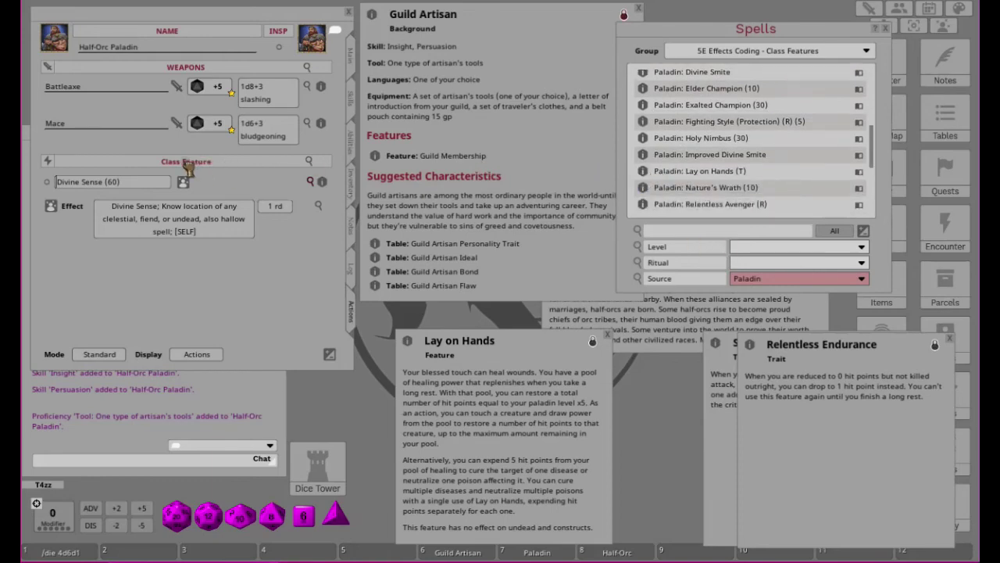
pyautogui.moveTo(190, 170); pyautogui.dragTo(191, 174)
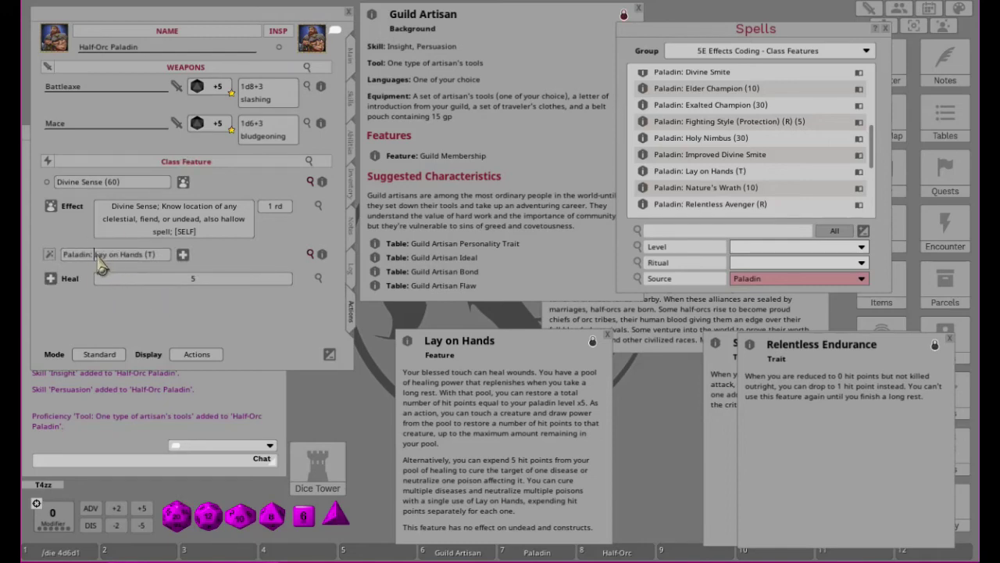
# Remove the "Paladin:" prefix so the healing action is named Lay on Hands (T).
pyautogui.press('BackSpace')
pyautogui.press('BackSpace')
pyautogui.press('BackSpace')
pyautogui.press('BackSpace')
pyautogui.press('BackSpace')
pyautogui.press('BackSpace')
pyautogui.press('BackSpace')
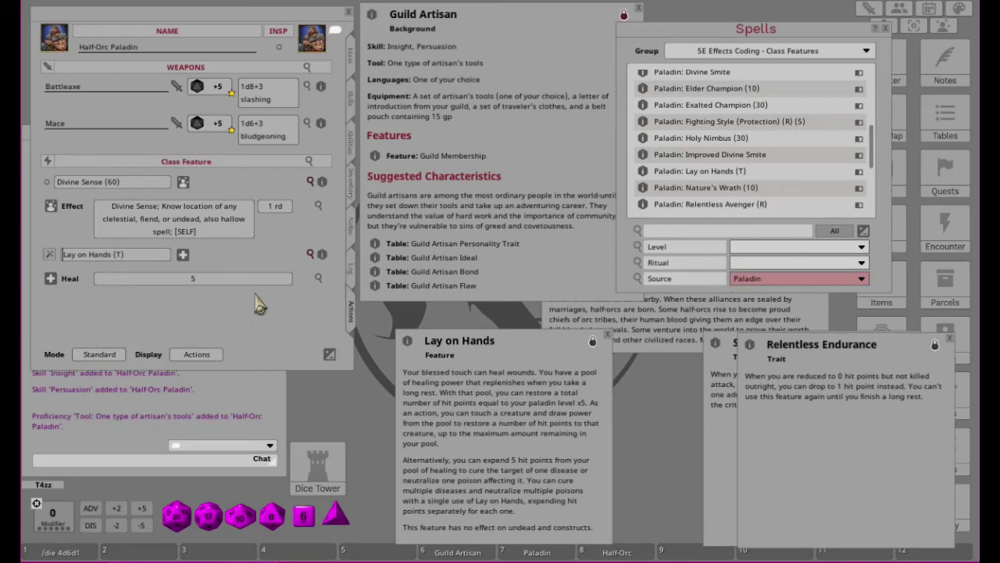
# Examine the targeting, type and heal rows in the Lay on Hands heal settings.
pyautogui.click(318, 278)
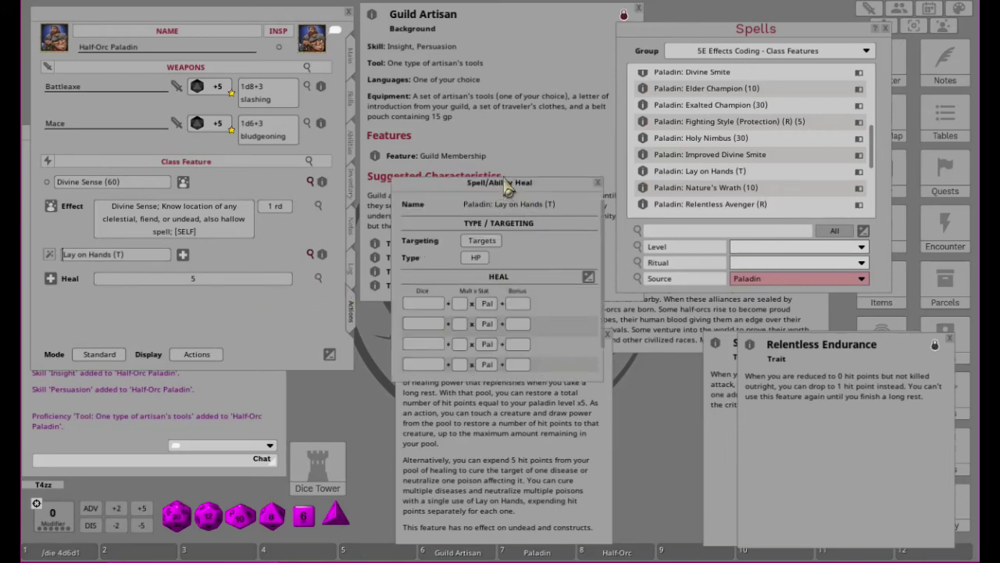
pyautogui.moveTo(507, 188); pyautogui.dragTo(466, 50)
pyautogui.scroll(-1, 551, 199)
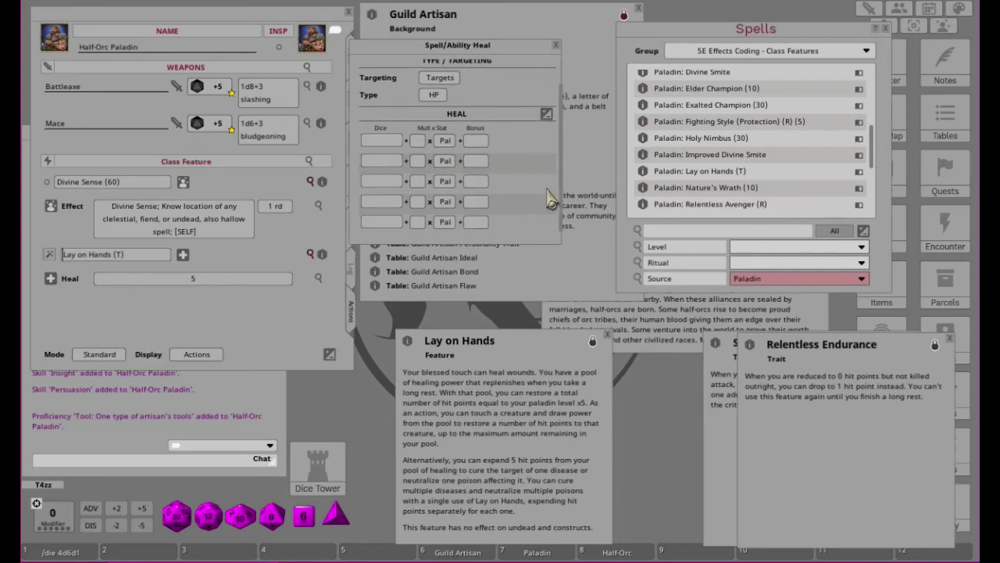
pyautogui.scroll(1, 539, 205)
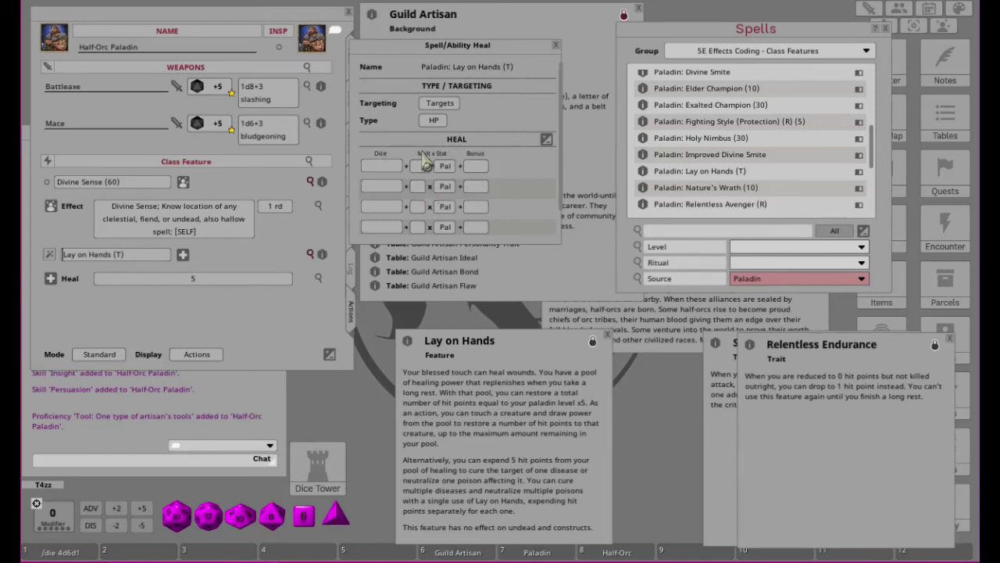
pyautogui.scroll(-1, 441, 199)
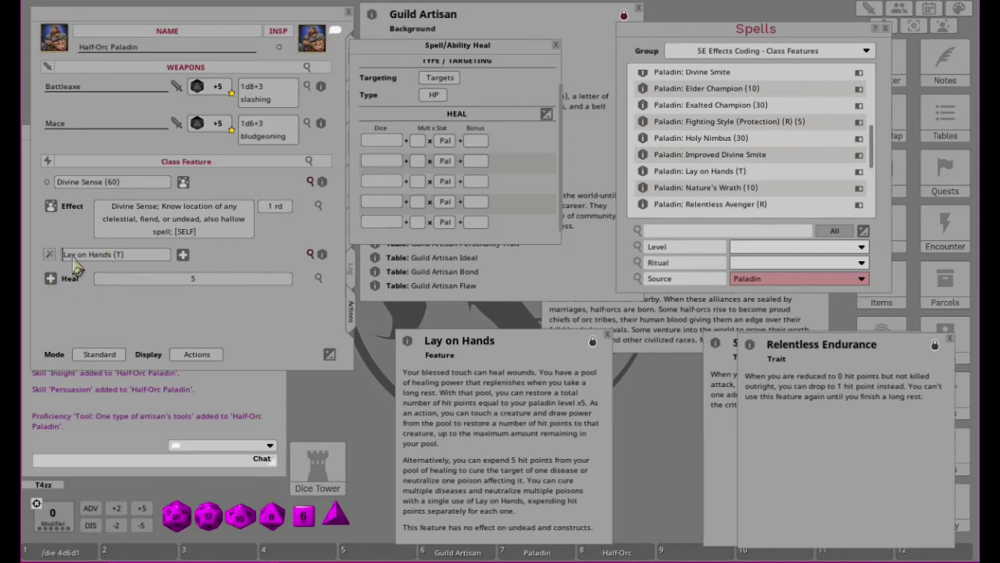
pyautogui.click(556, 45)
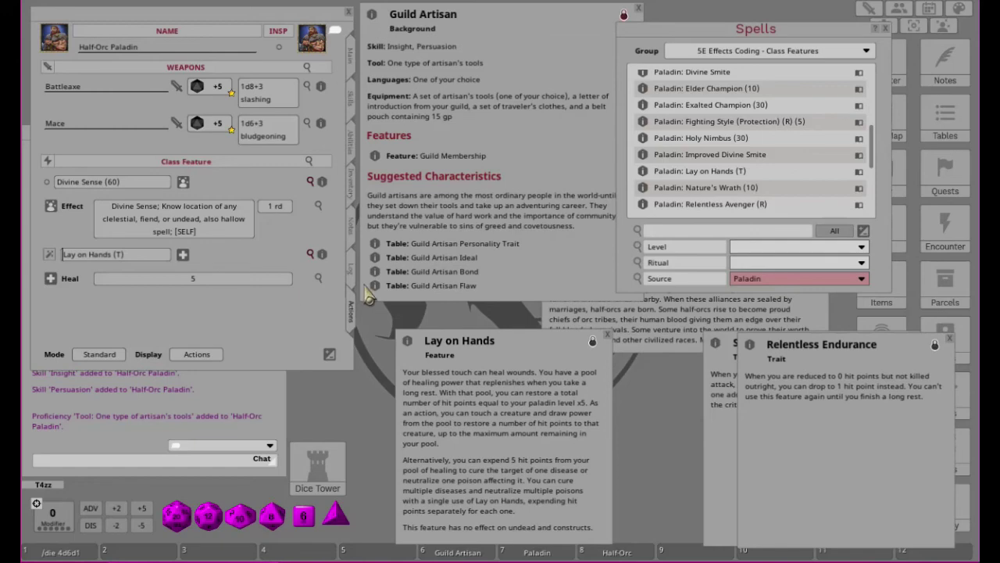
# Collapse the Divine Sense and Lay on Hands details and set the actions display to Summary.
pyautogui.click(310, 181)
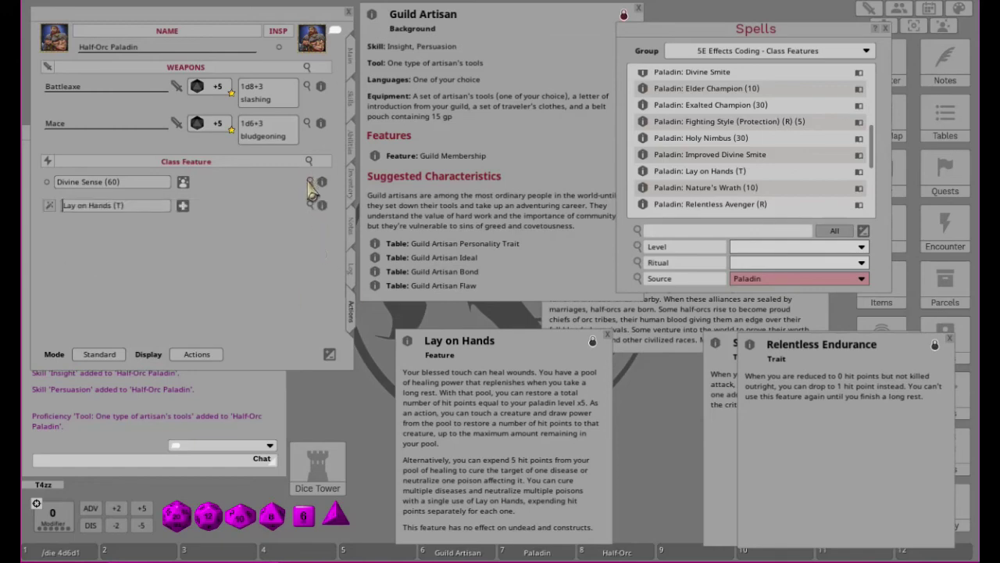
pyautogui.click(95, 357)
pyautogui.click(96, 356)
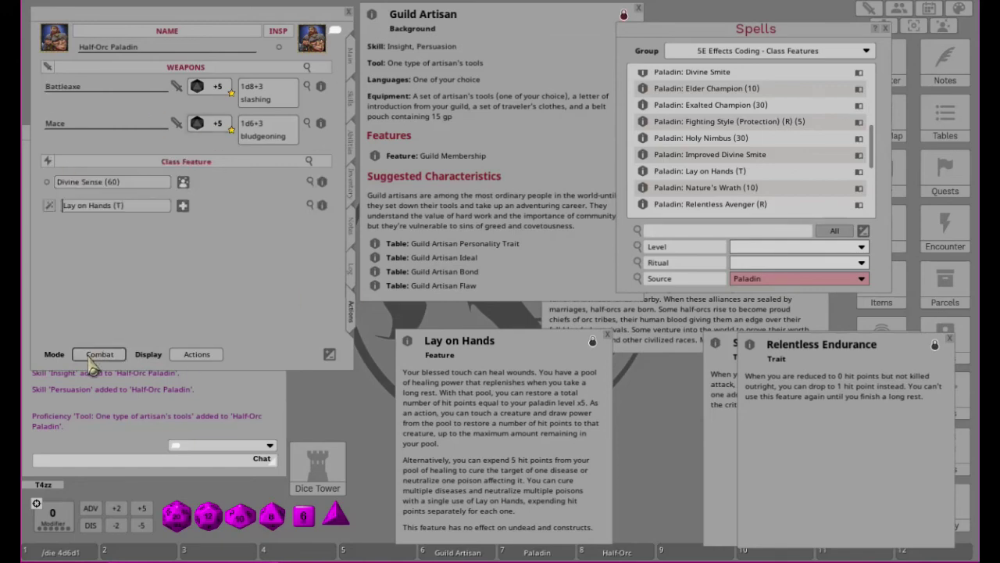
pyautogui.click(199, 356)
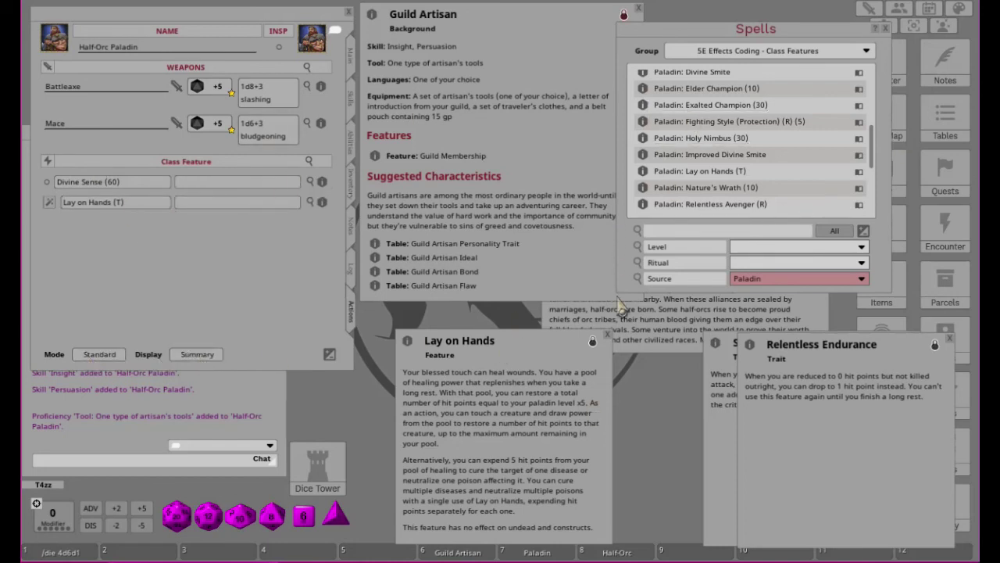
# Close the Lay on Hands description and list the 5E Effects Coding - Race Traits entries filtered by the source Half-Orc.
pyautogui.click(608, 335)
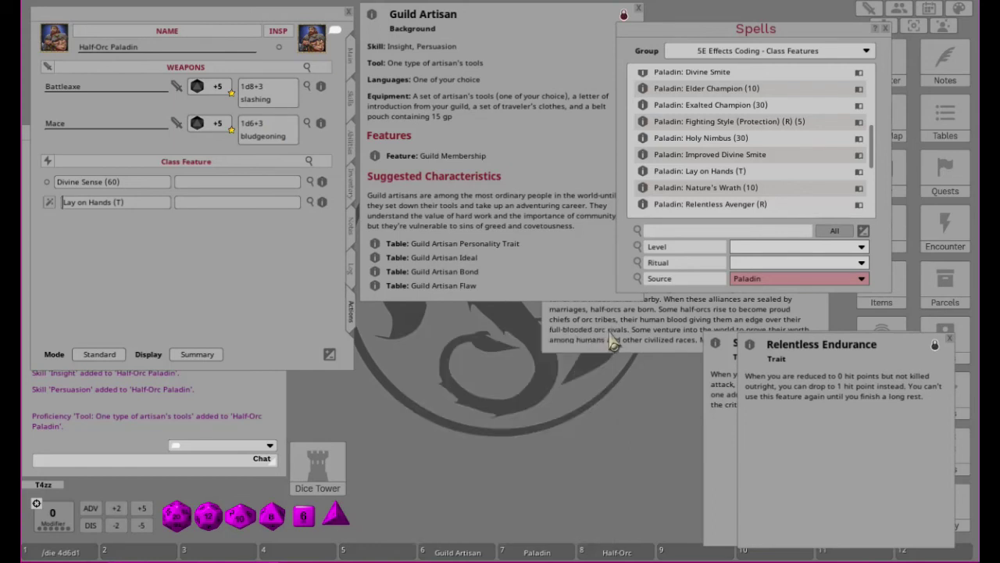
pyautogui.click(792, 51)
pyautogui.scroll(-2, 797, 78)
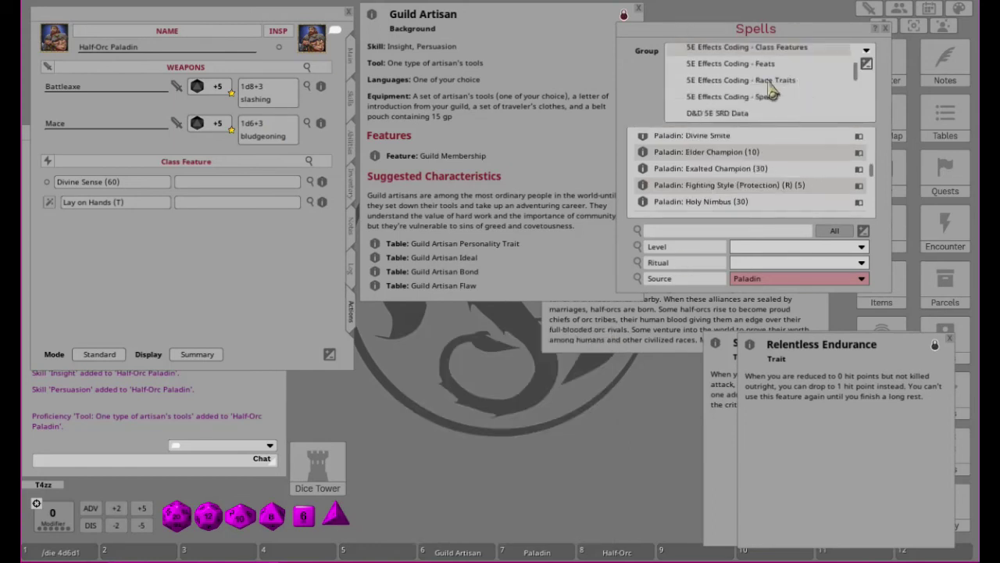
pyautogui.click(777, 83)
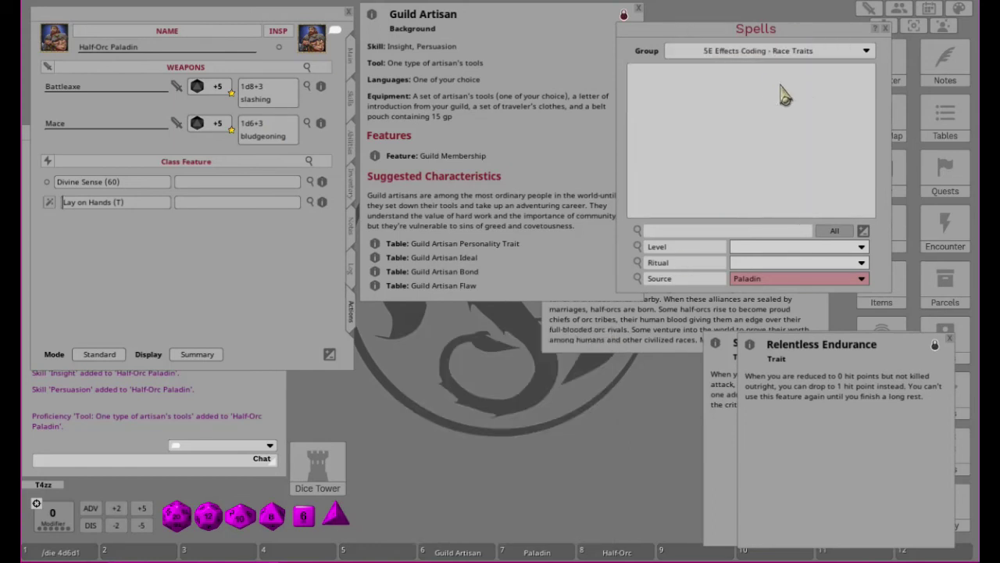
pyautogui.click(775, 283)
pyautogui.scroll(5, 791, 258)
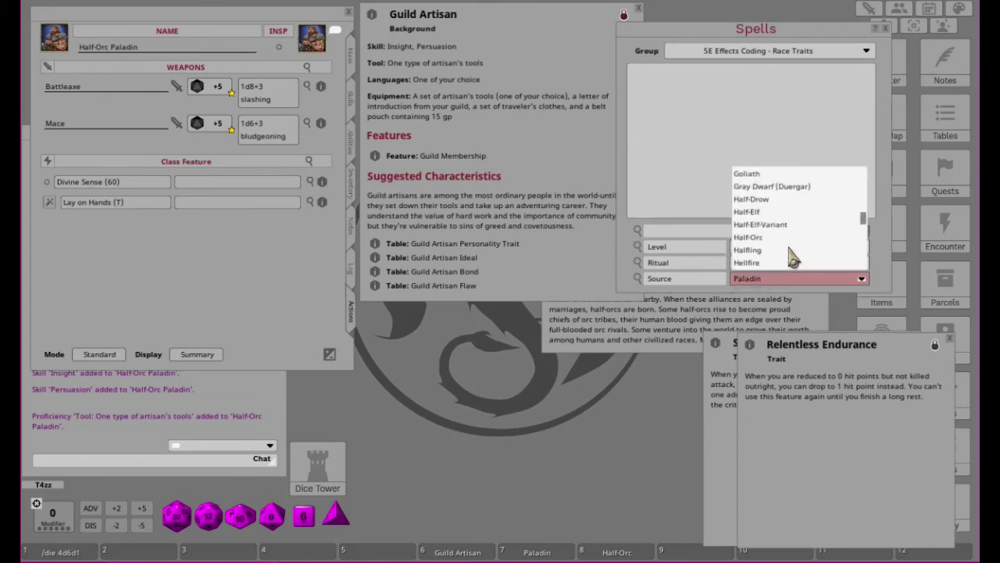
pyautogui.click(750, 236)
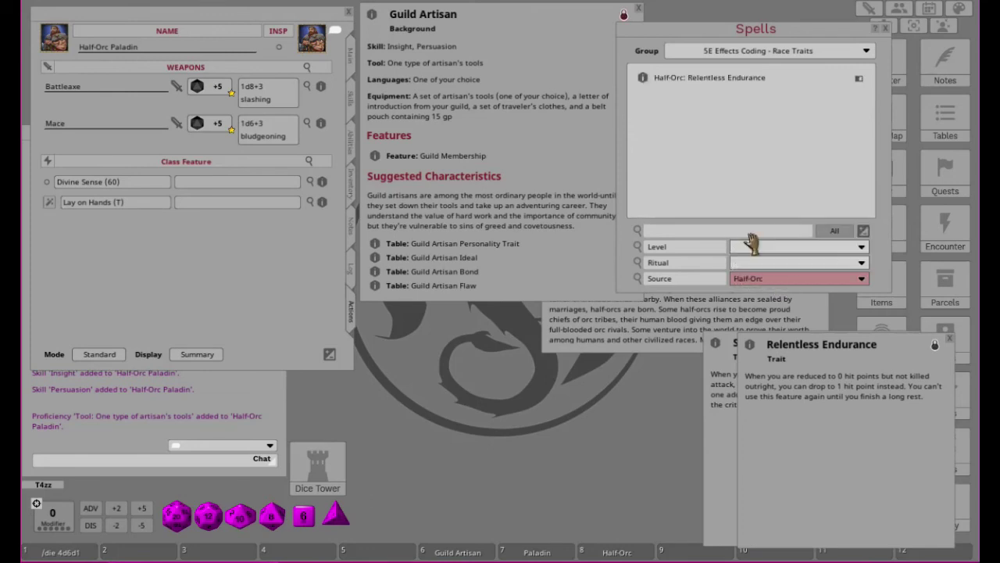
# Add Half-Orc: Relentless Endurance to the character's actions and remove the "Half-Orc:" prefix from its name.
pyautogui.moveTo(878, 352); pyautogui.dragTo(572, 344)
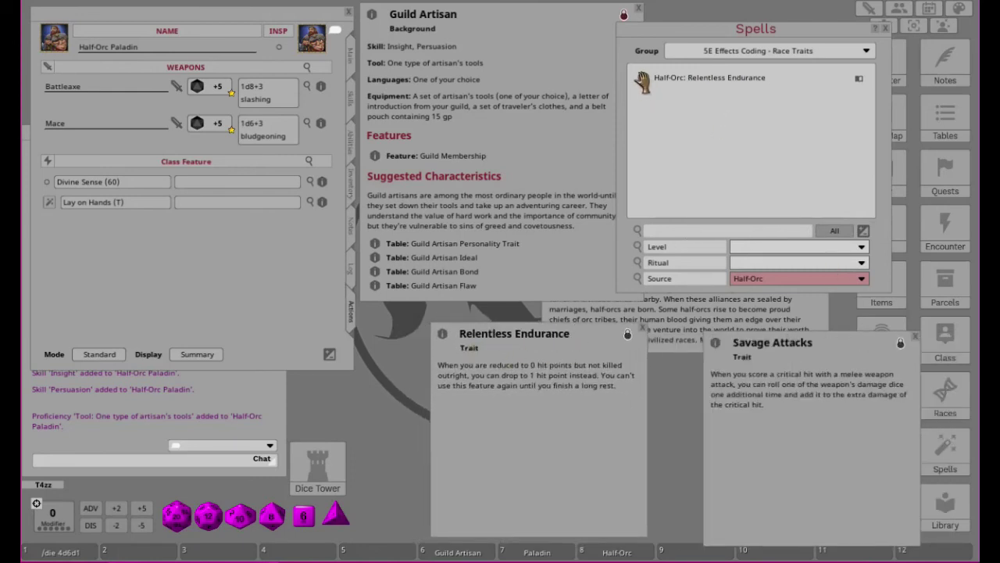
pyautogui.moveTo(645, 82); pyautogui.dragTo(174, 275)
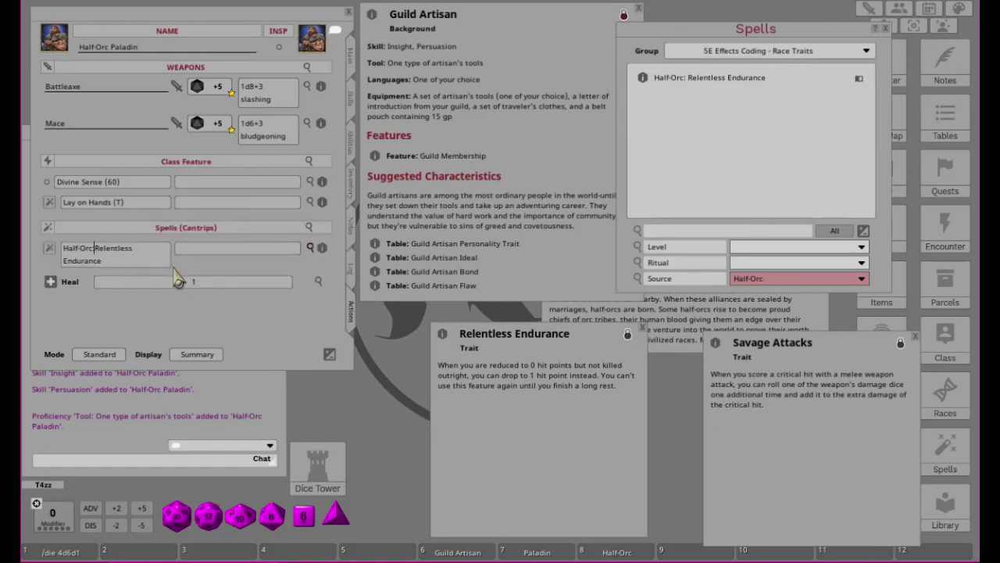
pyautogui.press('BackSpace')
pyautogui.press('BackSpace')
pyautogui.press('BackSpace')
pyautogui.press('BackSpace')
pyautogui.press('BackSpace')
pyautogui.press('BackSpace')
pyautogui.press('BackSpace')
pyautogui.press('BackSpace')
pyautogui.press('BackSpace')
pyautogui.press('BackSpace')
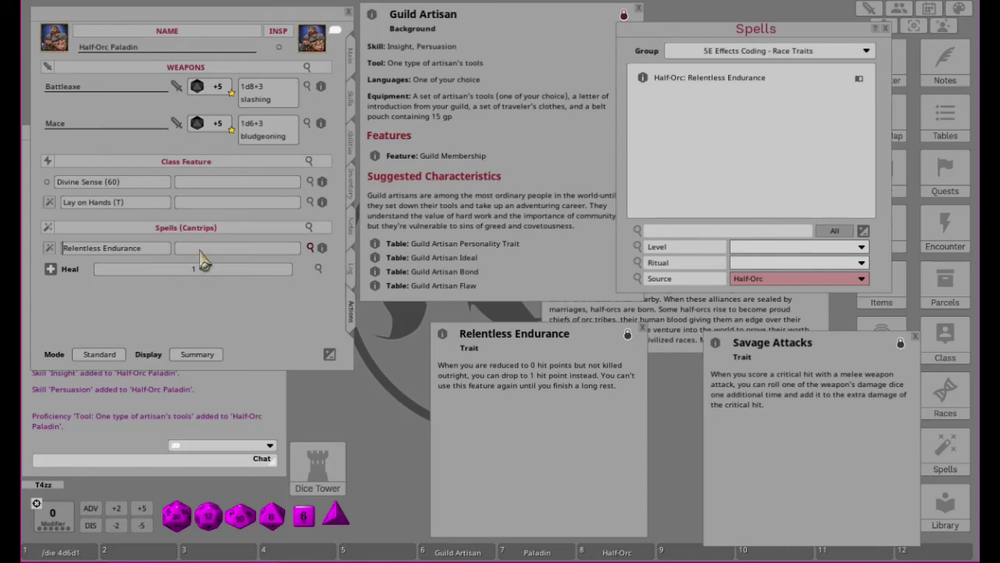
# Label the Relentless Endurance action with the group text Racial Traits.
pyautogui.click(223, 251)
pyautogui.write('R')
pyautogui.press('shift')
pyautogui.write('acial Traits')
# Review the Relentless Endurance heal settings and collapse the action's details.
pyautogui.click(319, 270)
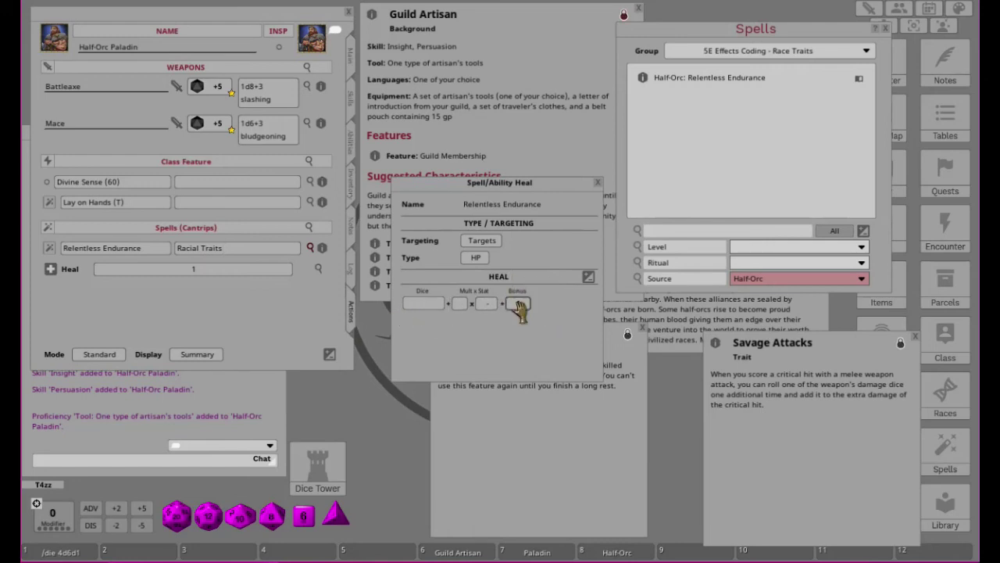
pyautogui.click(597, 183)
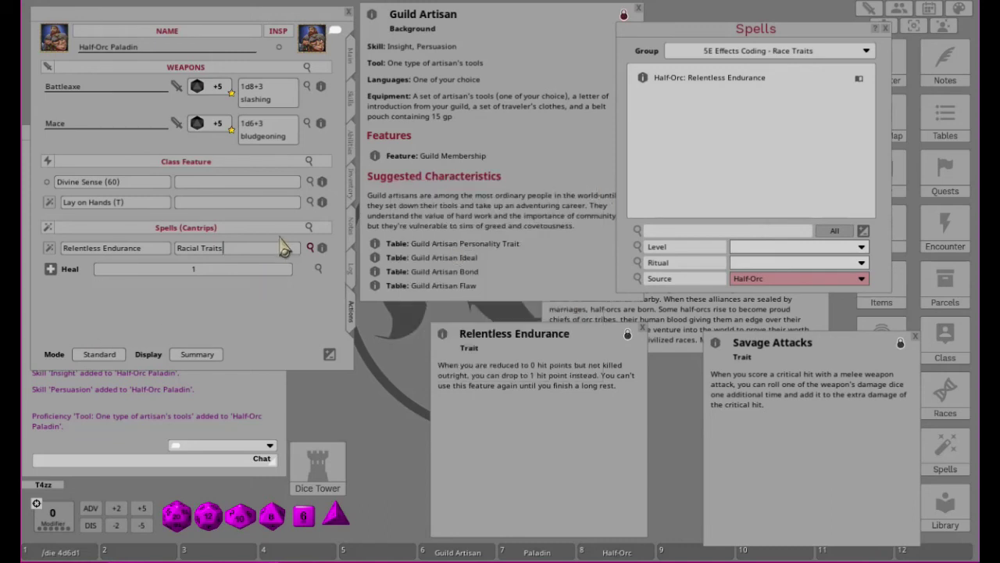
pyautogui.click(310, 249)
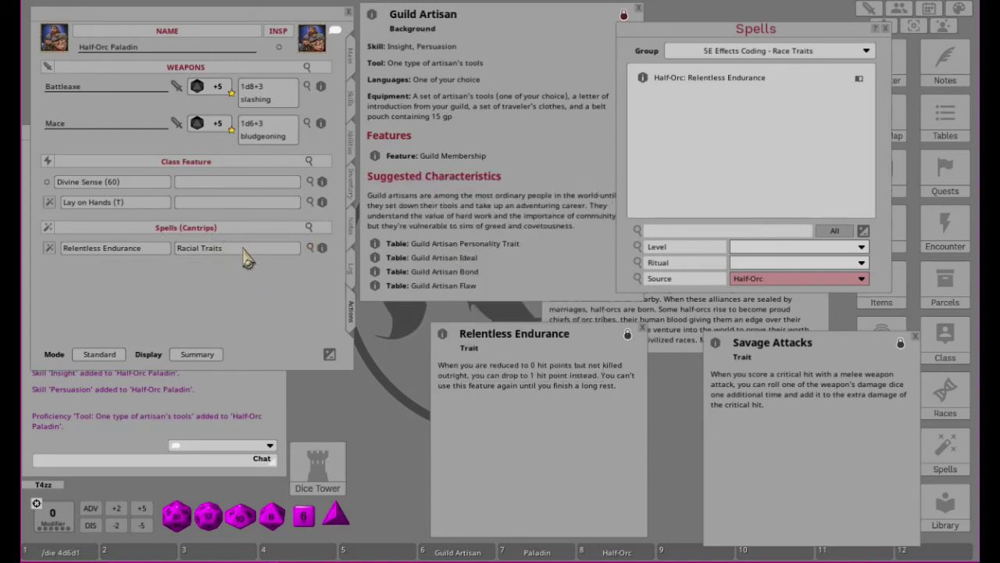
# Check the actions list in Preparation mode and switch it to Combat mode.
pyautogui.click(149, 250)
pyautogui.click(100, 355)
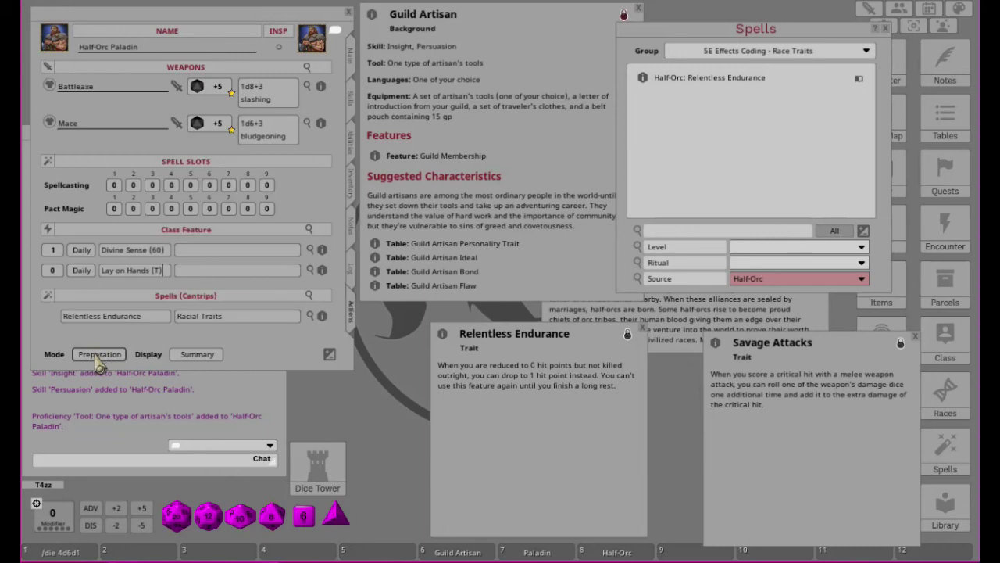
pyautogui.click(100, 355)
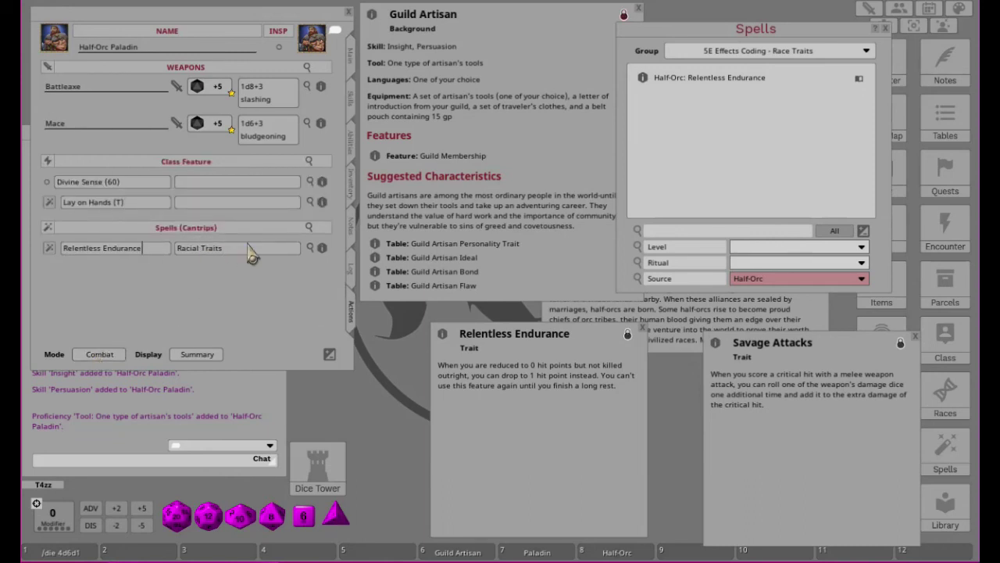
# Change the group text of Relentless Endurance to Racial Trait.
pyautogui.click(214, 231)
pyautogui.click(213, 234)
# Close the Relentless Endurance and Savage Attacks descriptions and the Spells list.
pyautogui.click(643, 329)
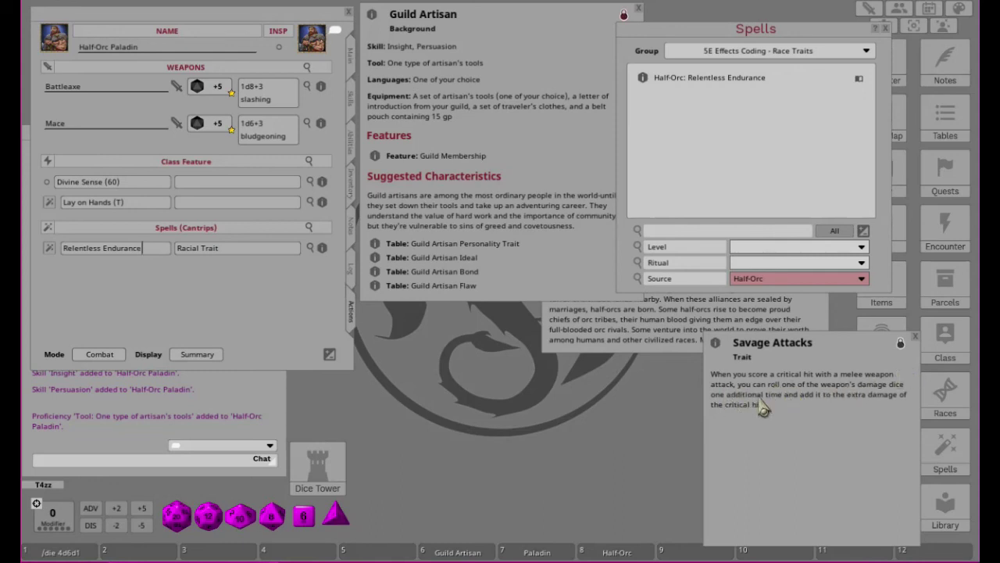
pyautogui.click(916, 337)
pyautogui.click(886, 28)
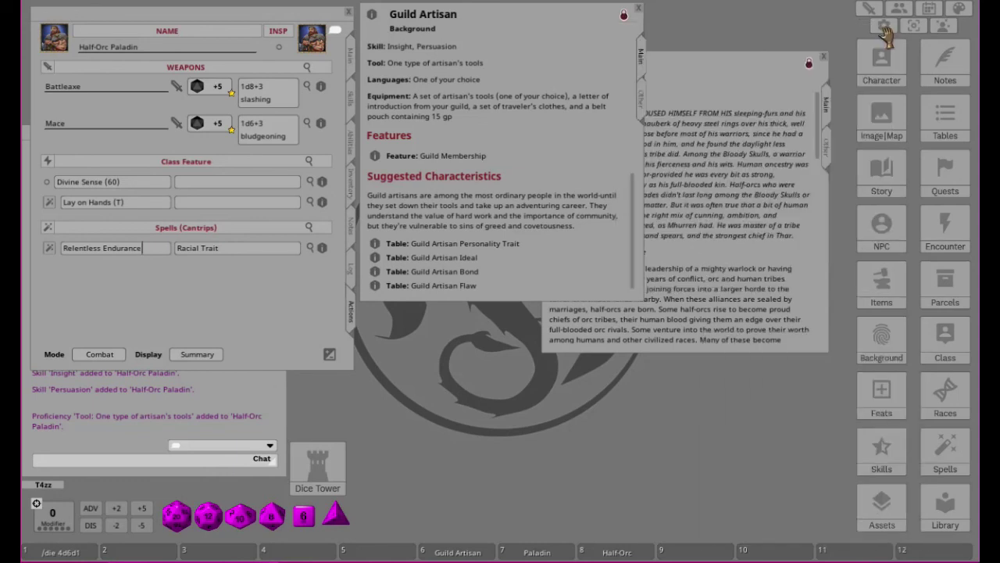
# Look through the Half-Orc race description and close it.
pyautogui.click(699, 70)
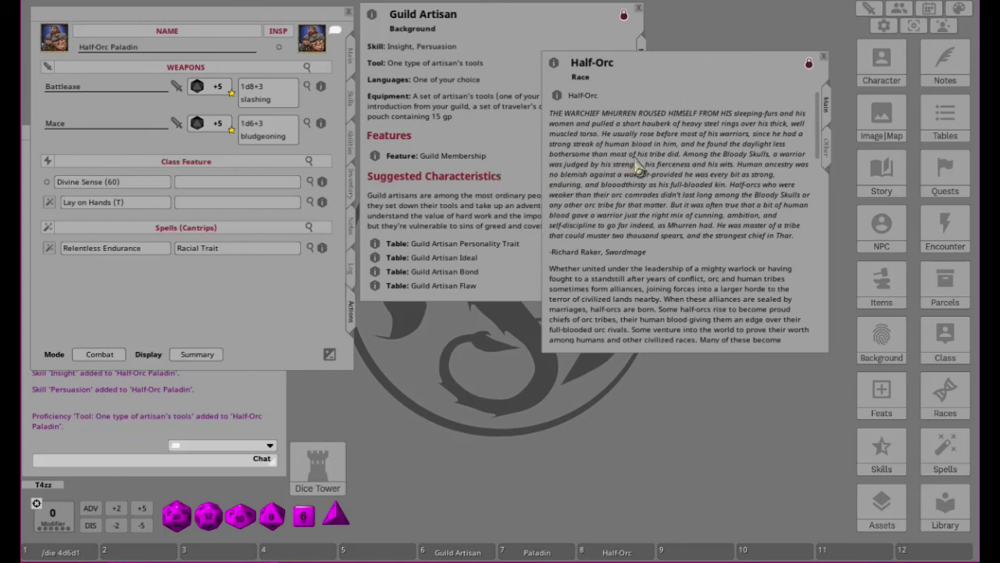
pyautogui.scroll(-20, 639, 169)
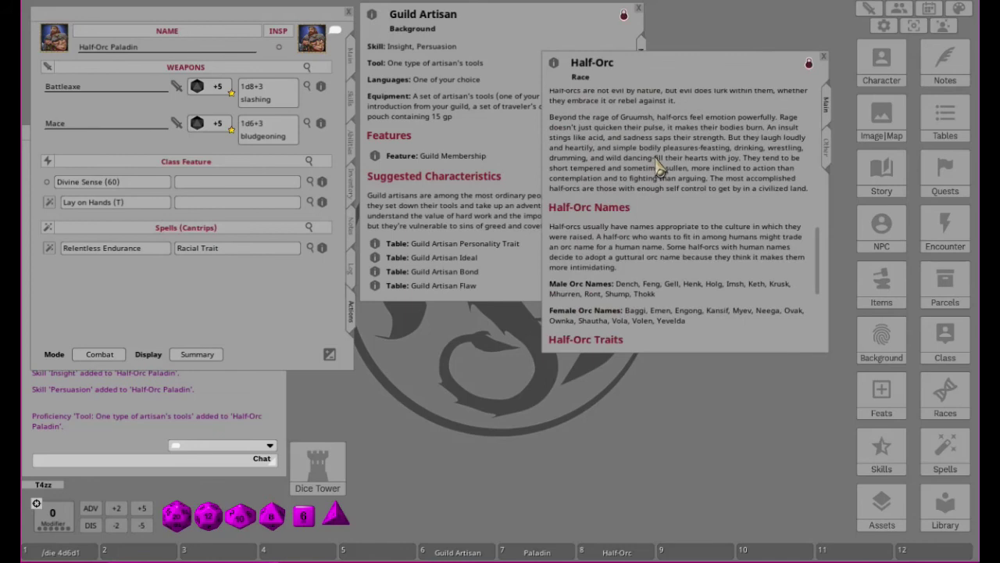
pyautogui.click(824, 58)
# Close the Guild Artisan background and move the character sheet to the middle of the tabletop.
pyautogui.click(638, 9)
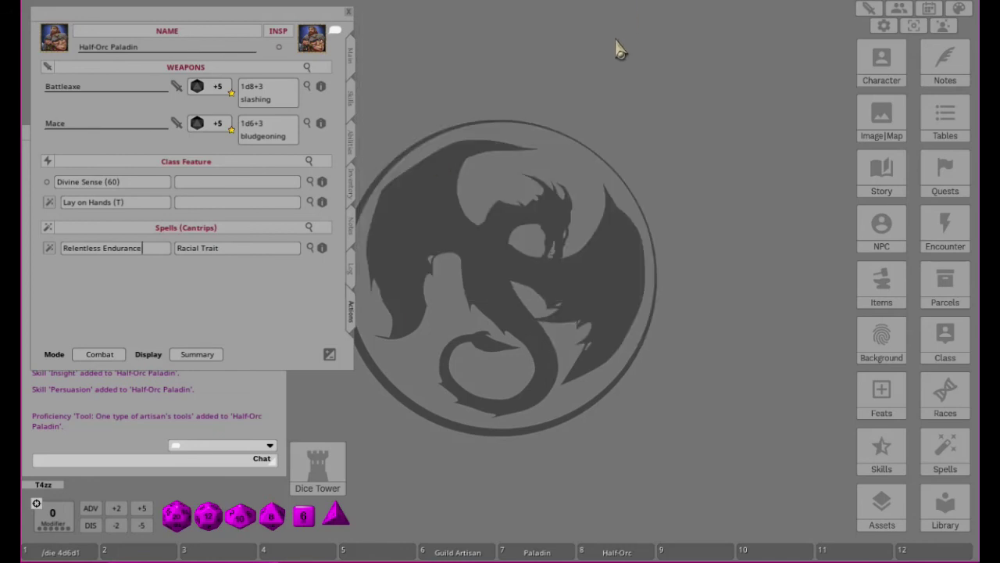
pyautogui.moveTo(213, 23); pyautogui.dragTo(550, 60)
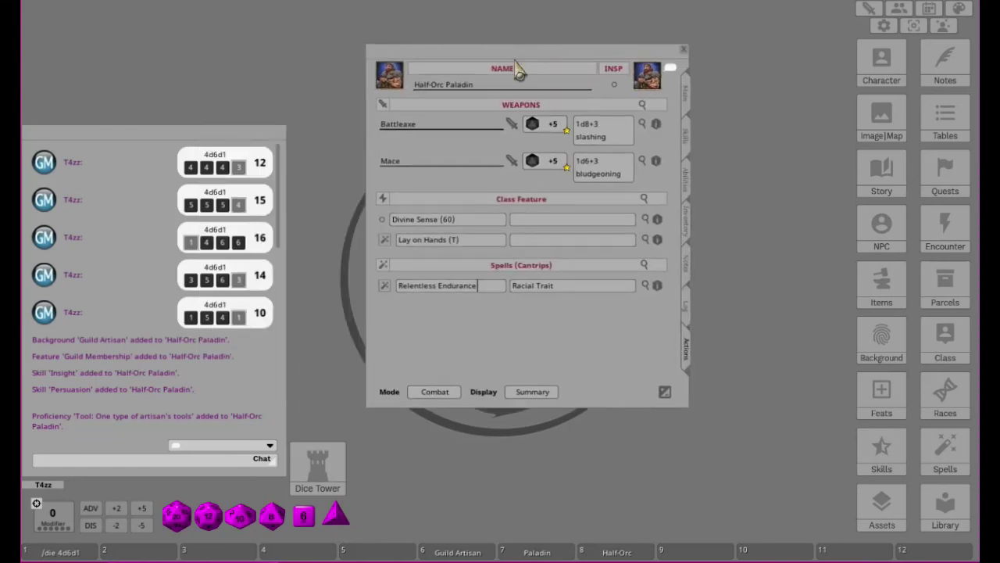